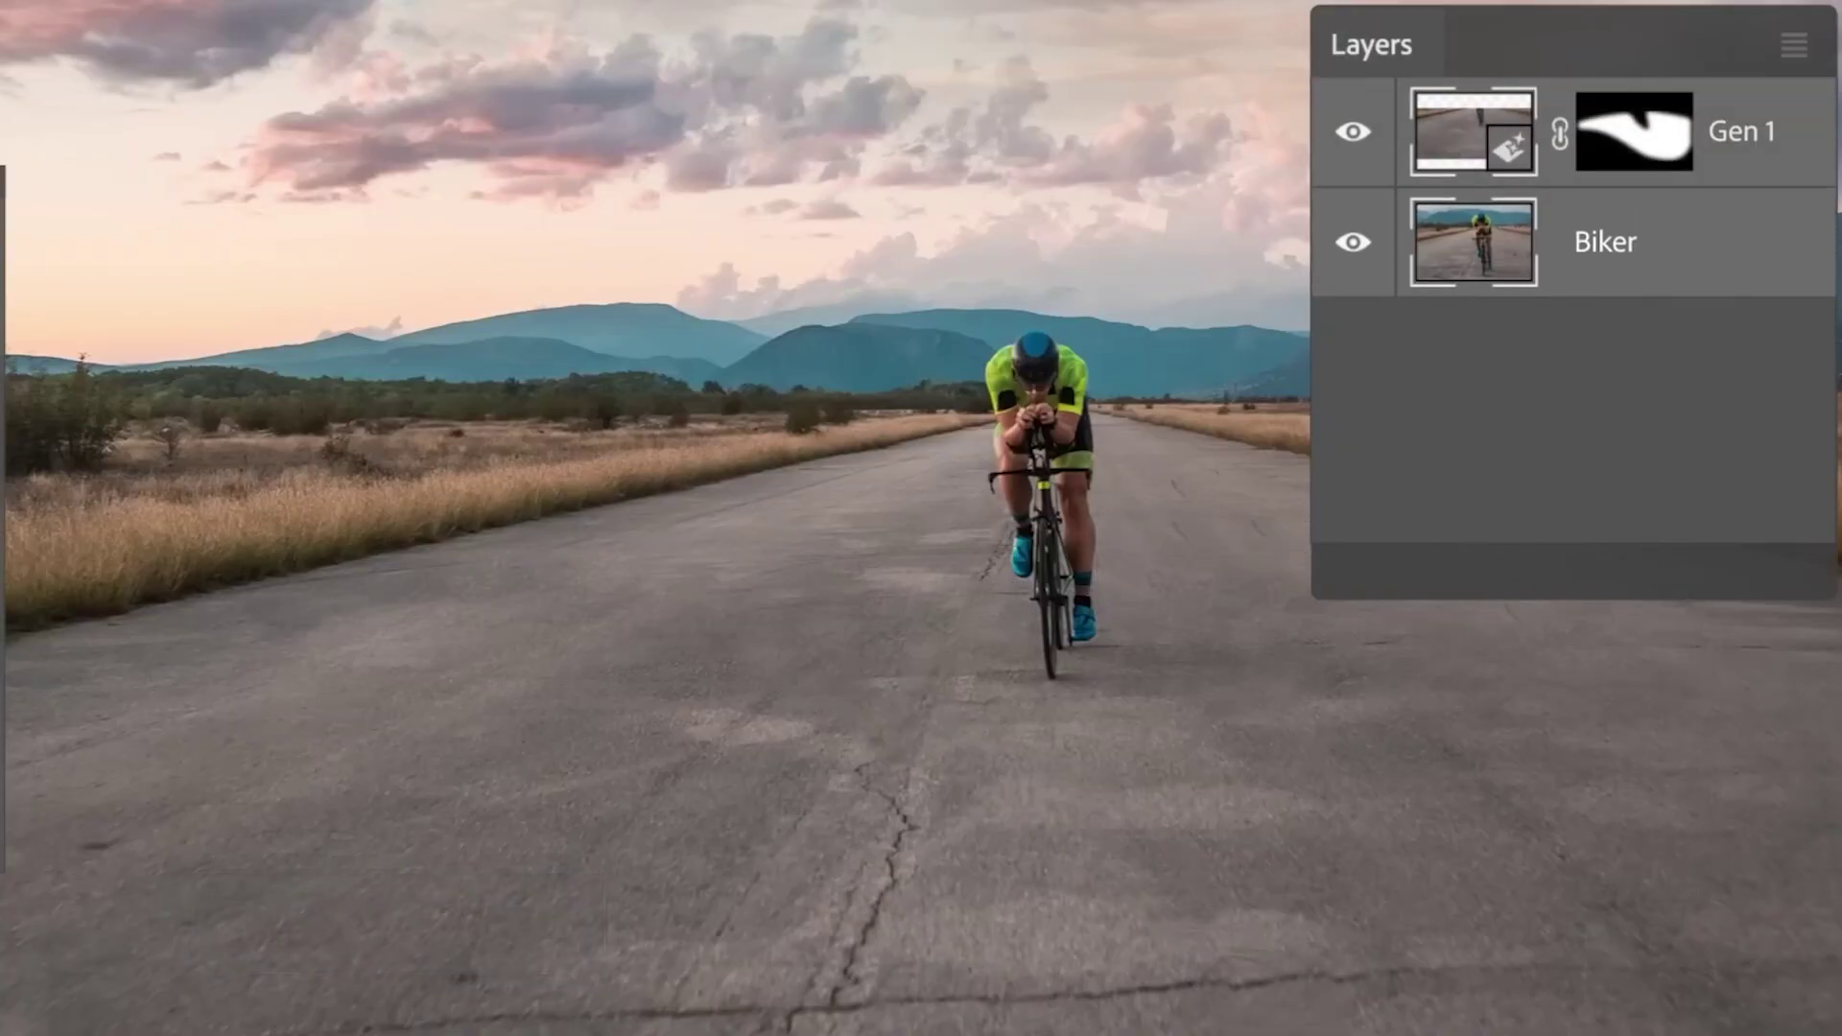
- Select a narrow strip of road beside the cyclist and fill it with Generative Fill using the prompt "yellow road lines"
mouse_move(993, 507)
mouse_down()
mouse_move(1018, 562)
mouse_move(936, 1031)
mouse_up()
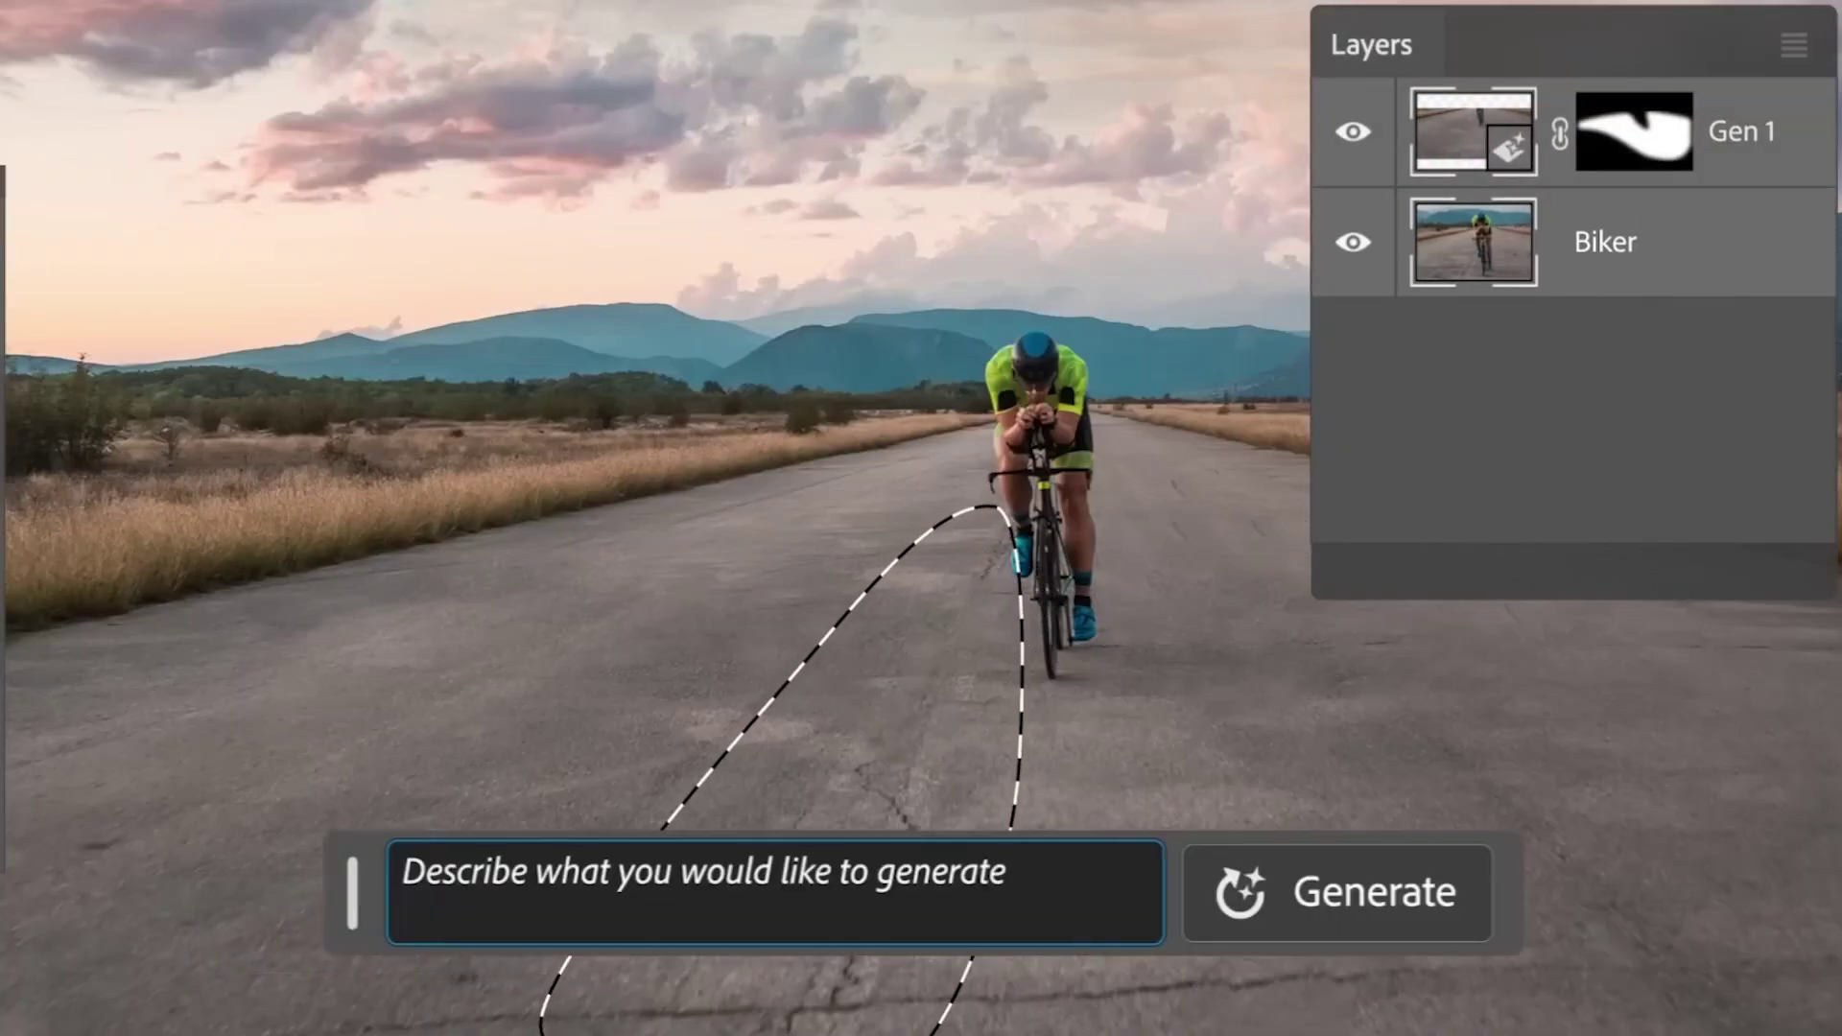
text(yellow road lines)
click(1261, 907)
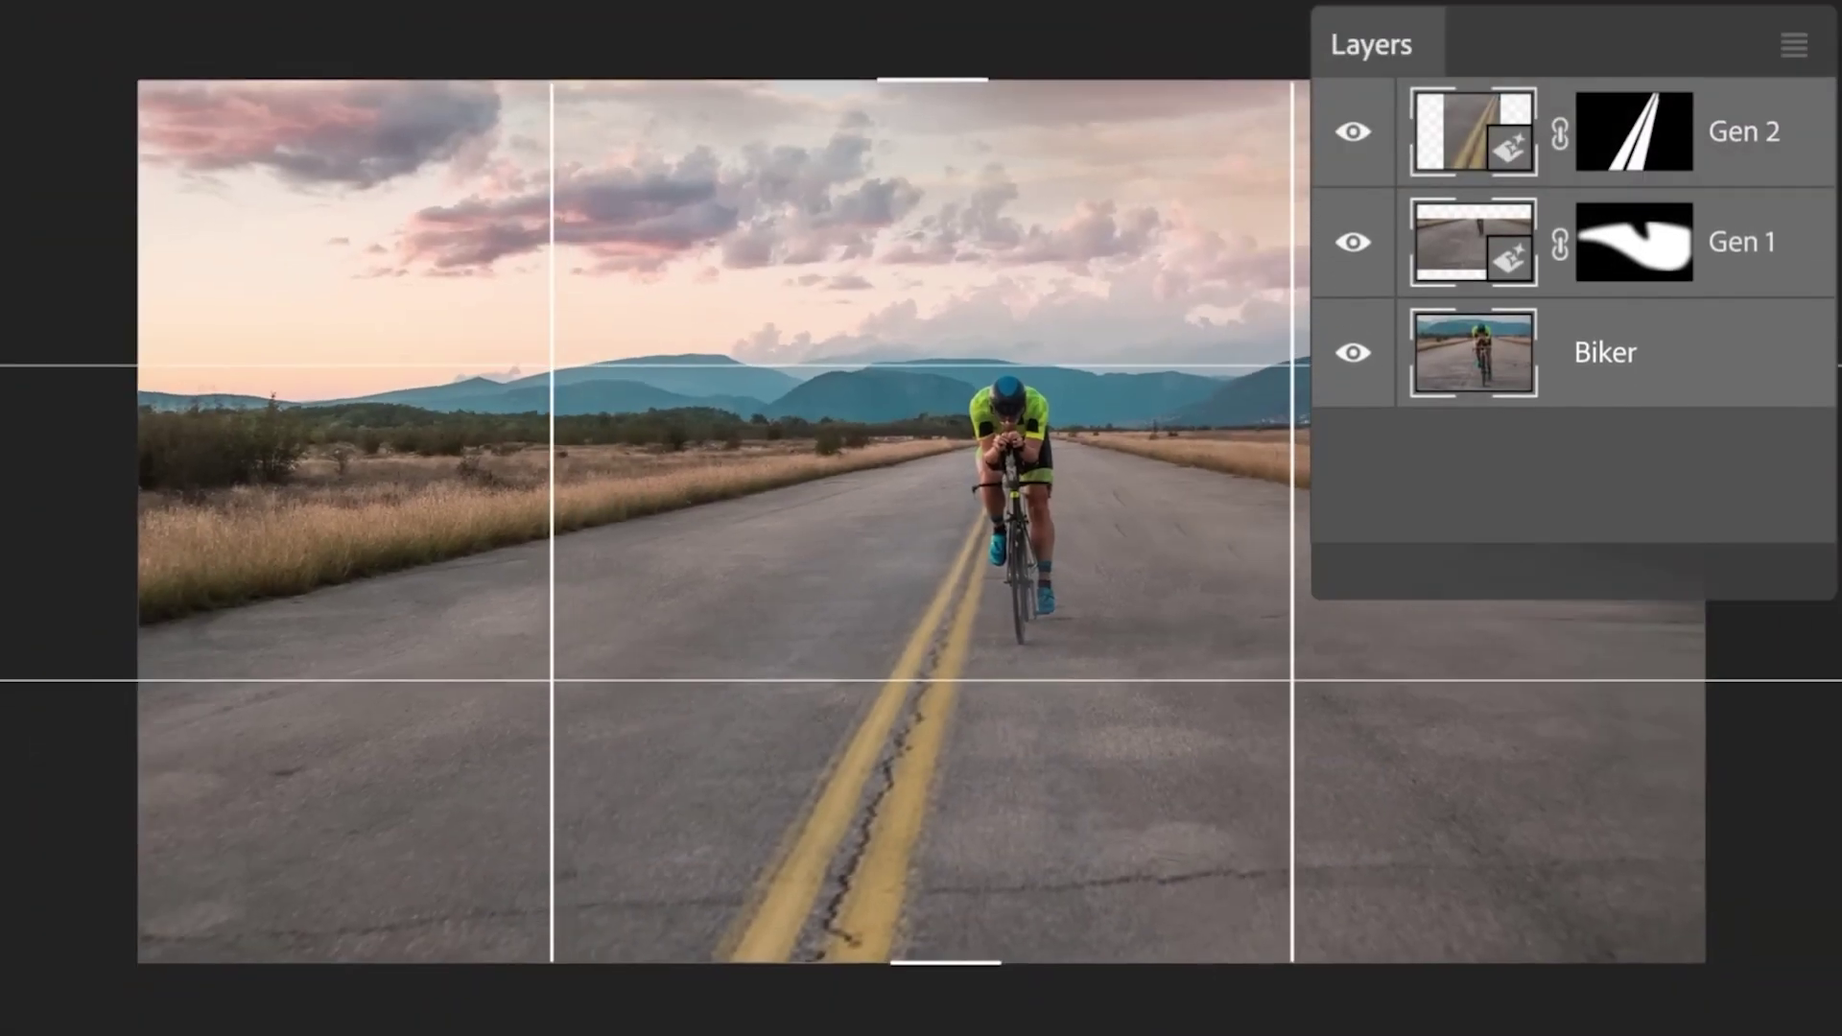
- Widen the cyclist image's canvas on both sides and fill the empty side areas with Generative Fill
key(Return)
drag(254, 147, 2, 896)
drag(1590, 148, 1839, 895)
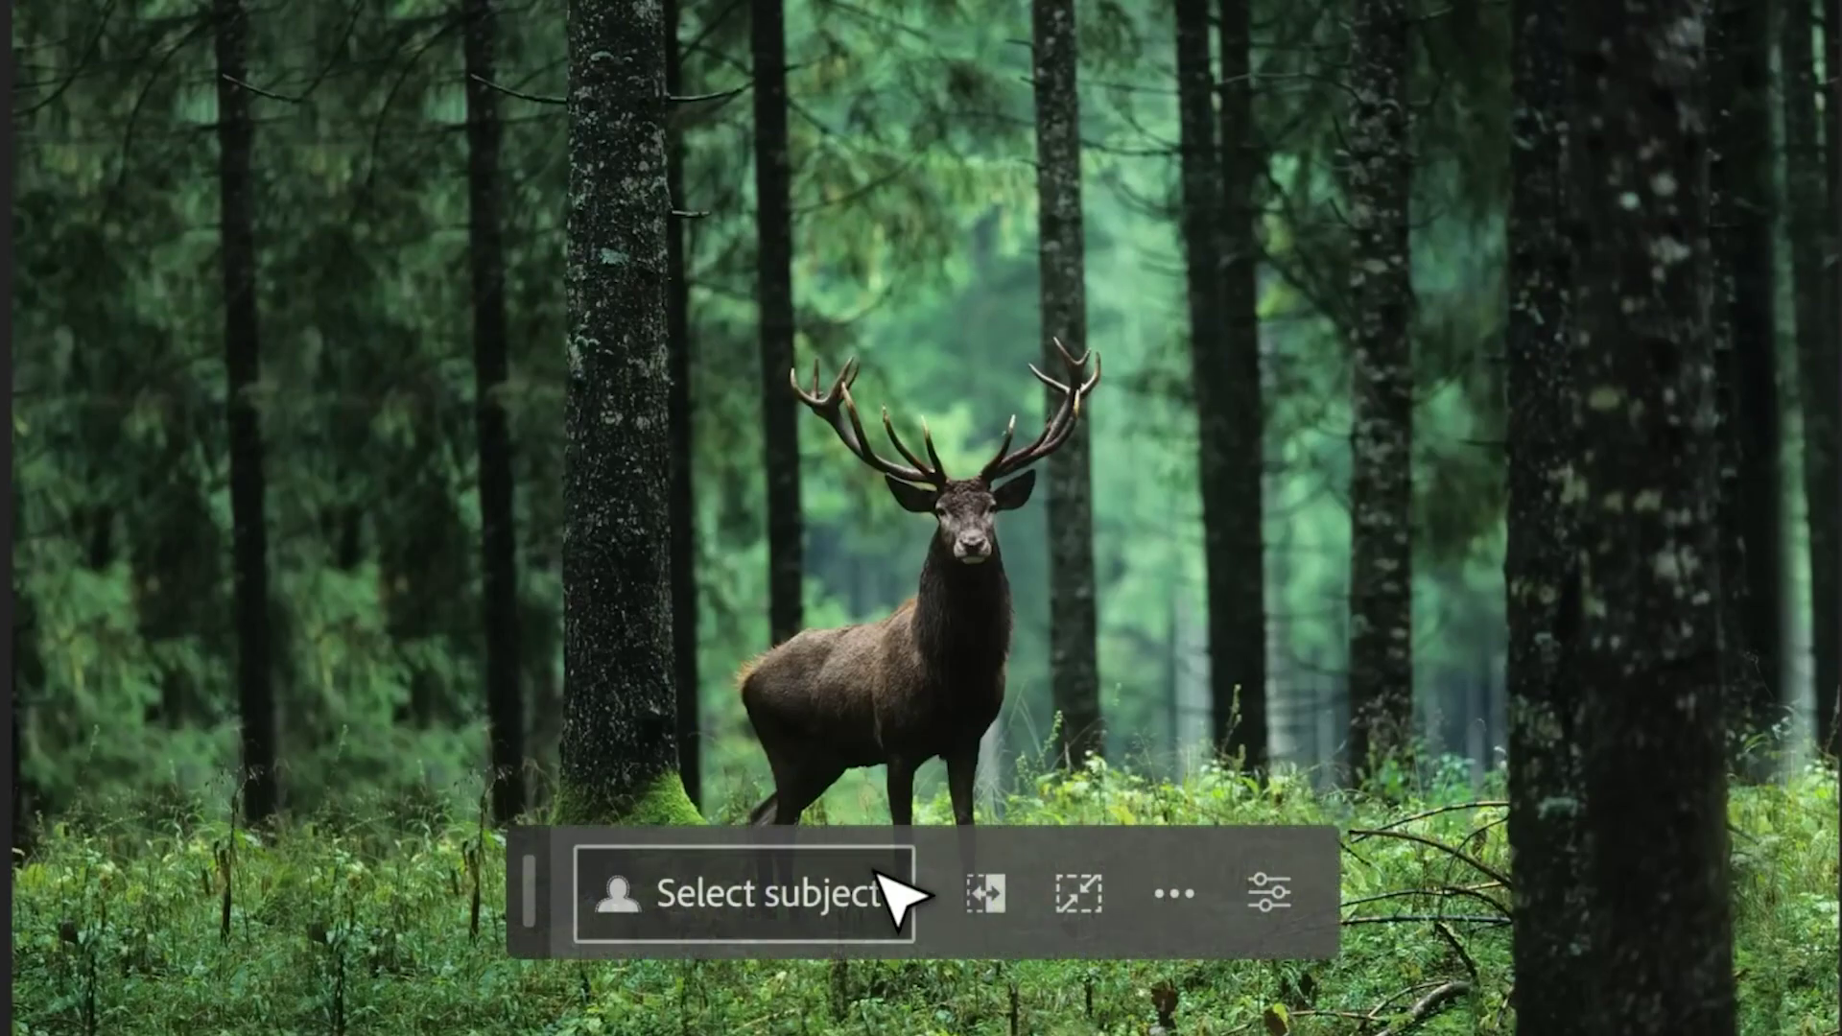
- Select the deer, invert the selection, and generate a new background with the prompt "Wet alley at night"
click(829, 892)
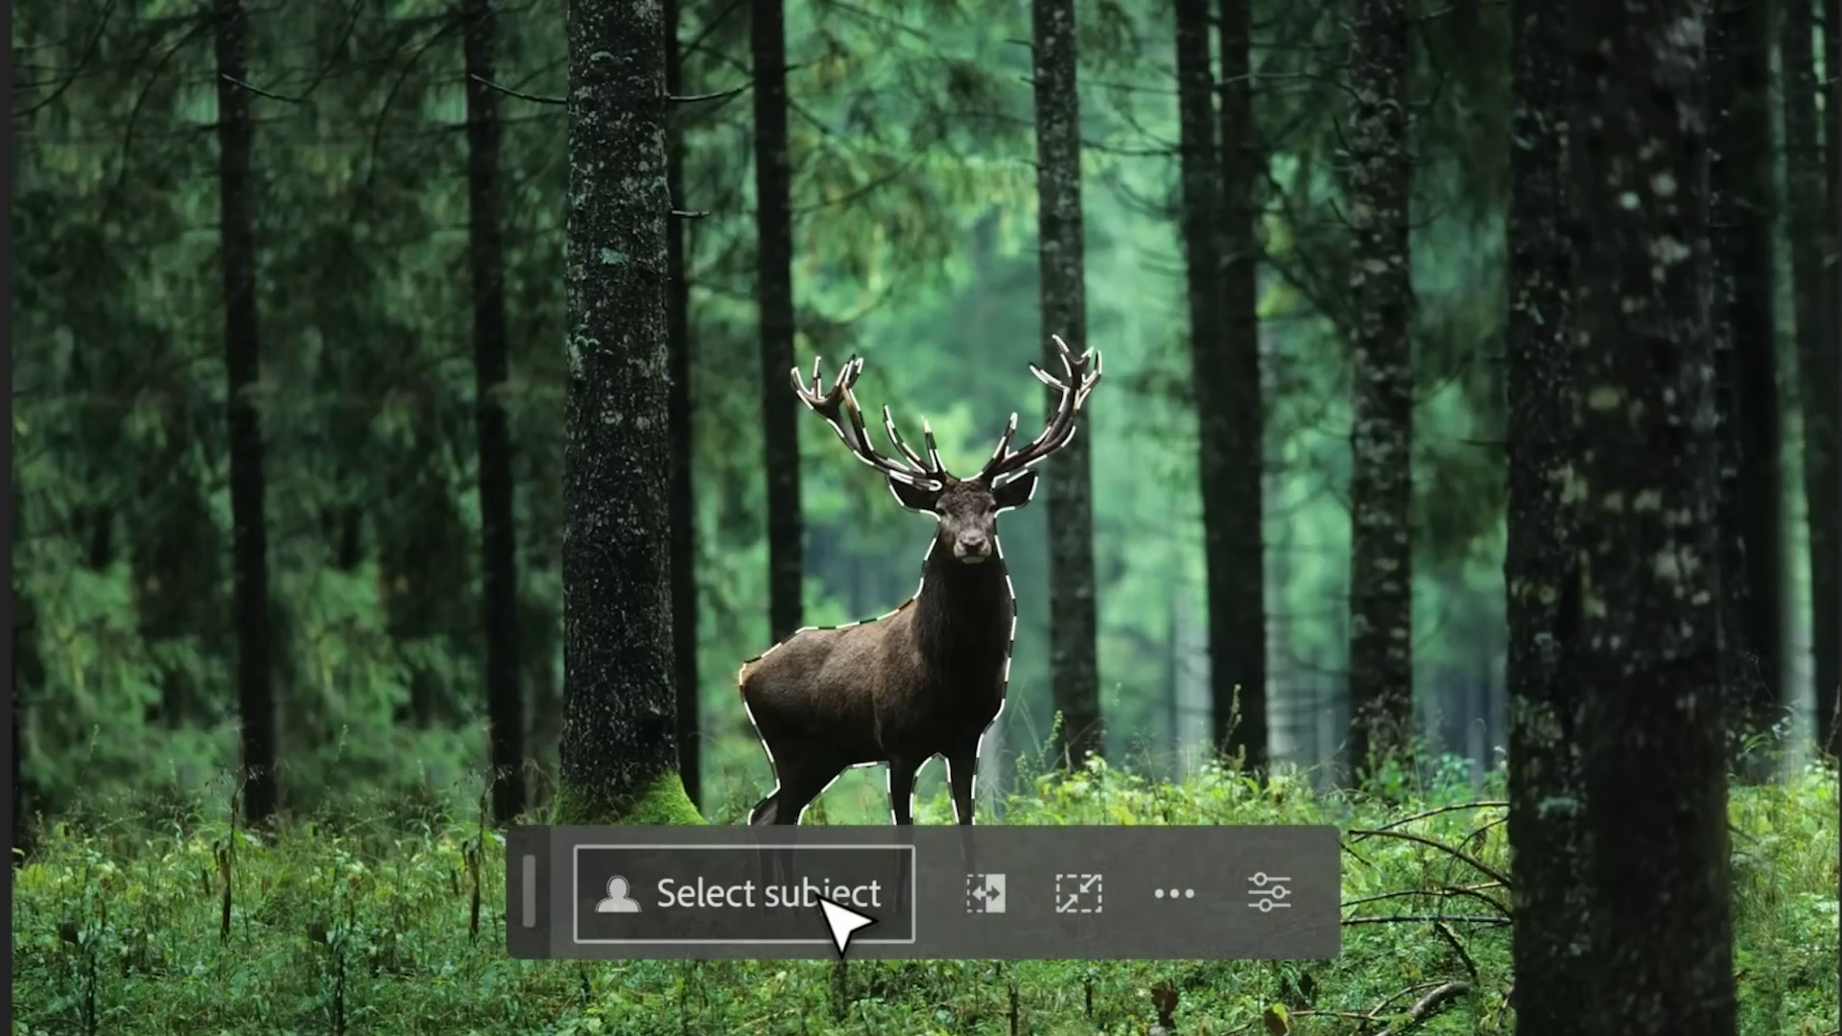
key(ctrl+shift+i)
text(Wet alley at night)
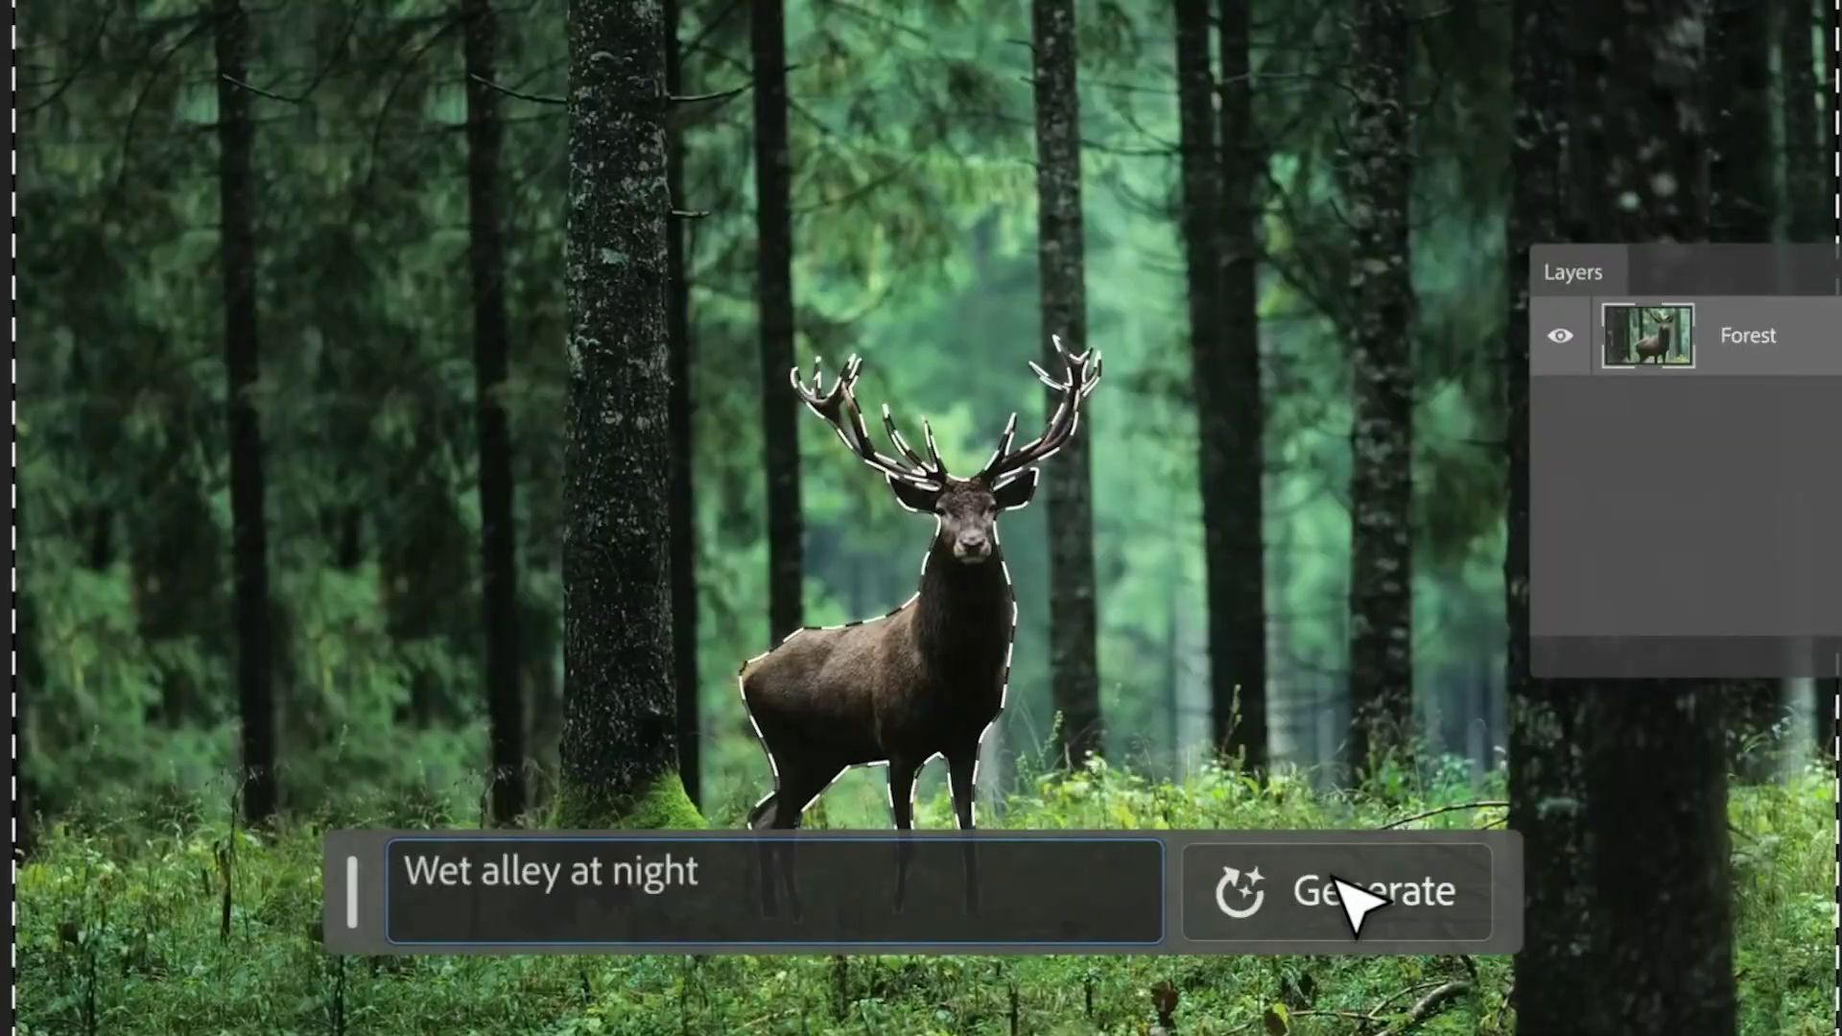
click(1794, 860)
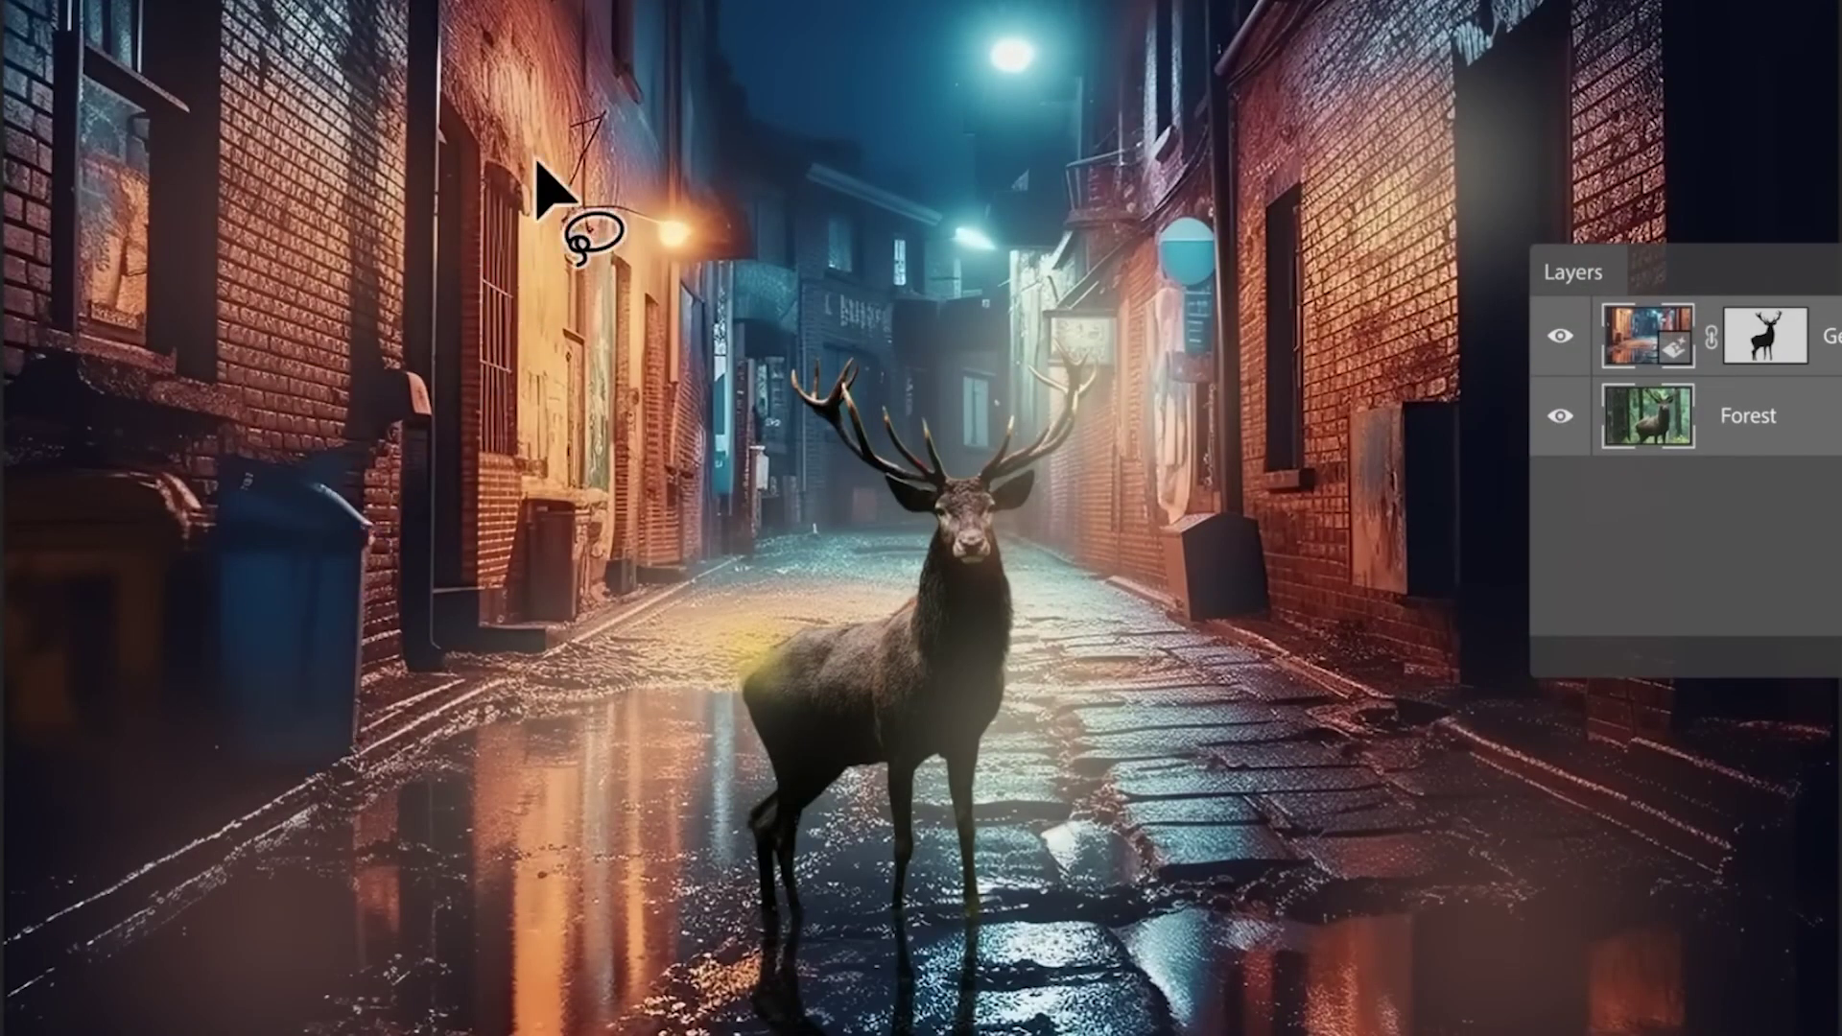
- Select an oval area on the alley's left brick wall and generate a "Red arrow sign" in it
mouse_move(582, 113)
mouse_down()
mouse_move(503, 5)
mouse_move(583, 111)
mouse_up()
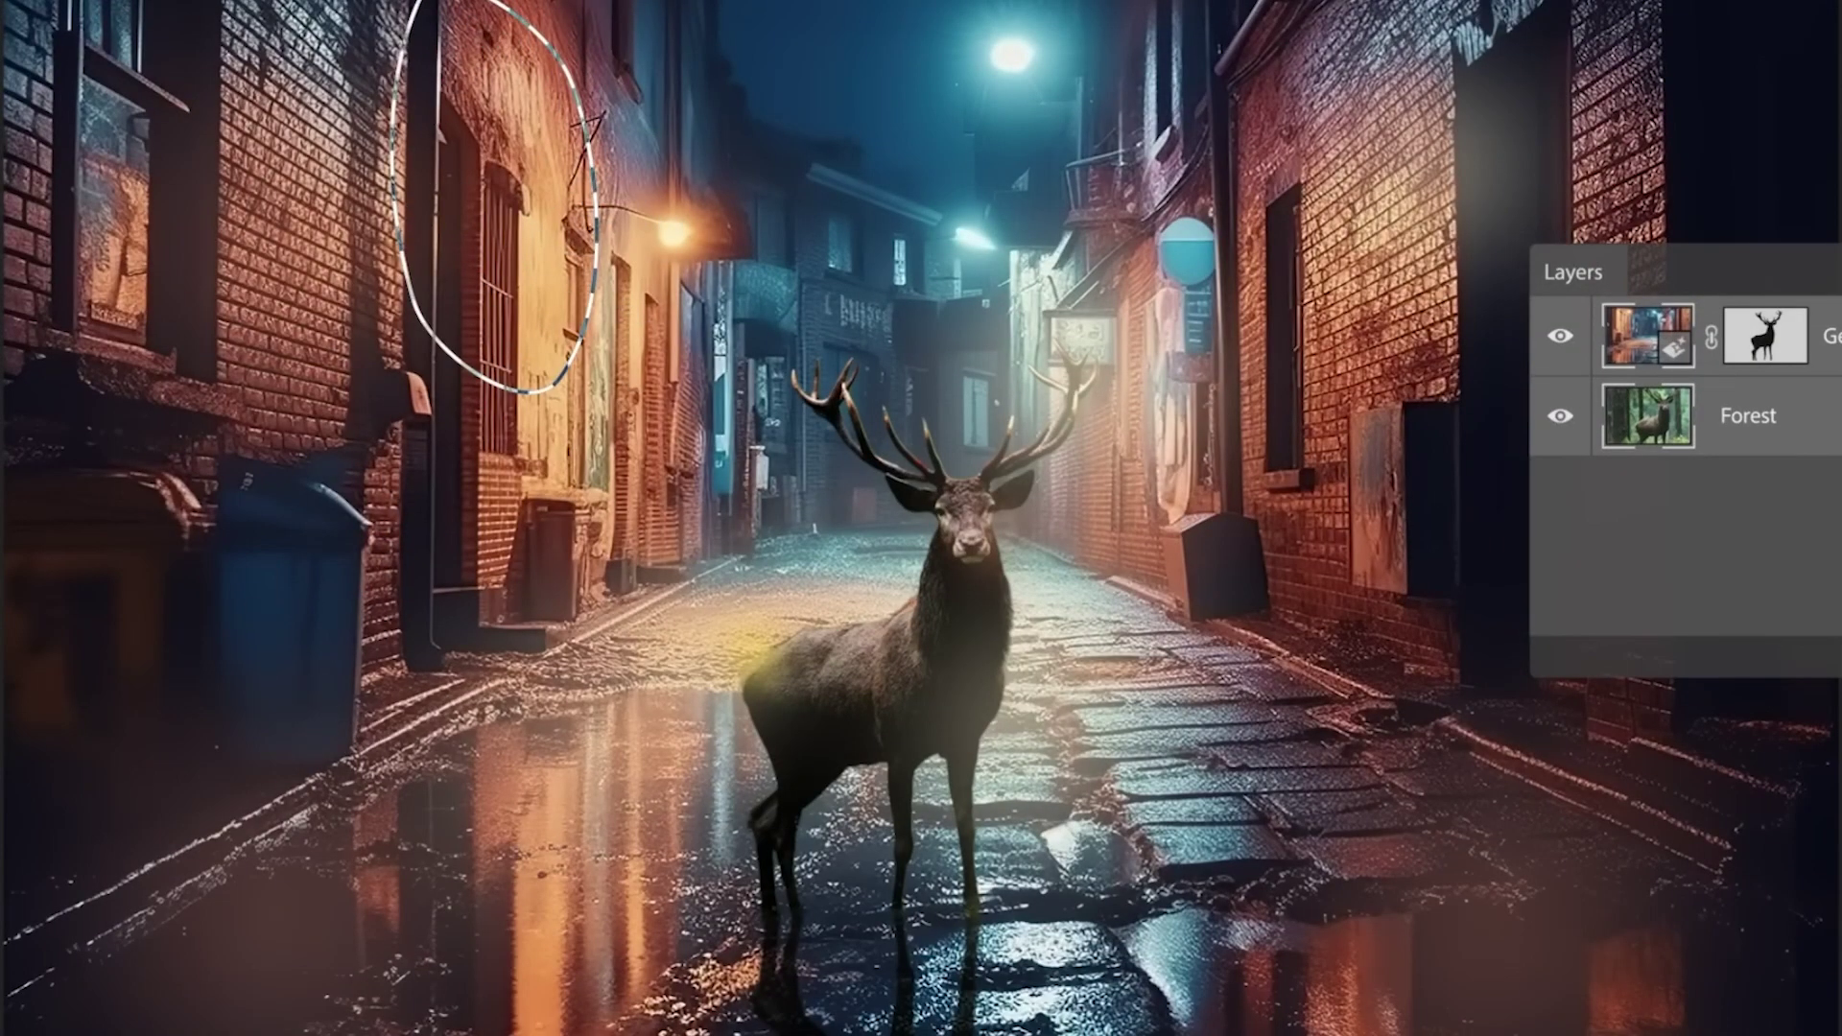
text(Red arrow sign)
click(1642, 204)
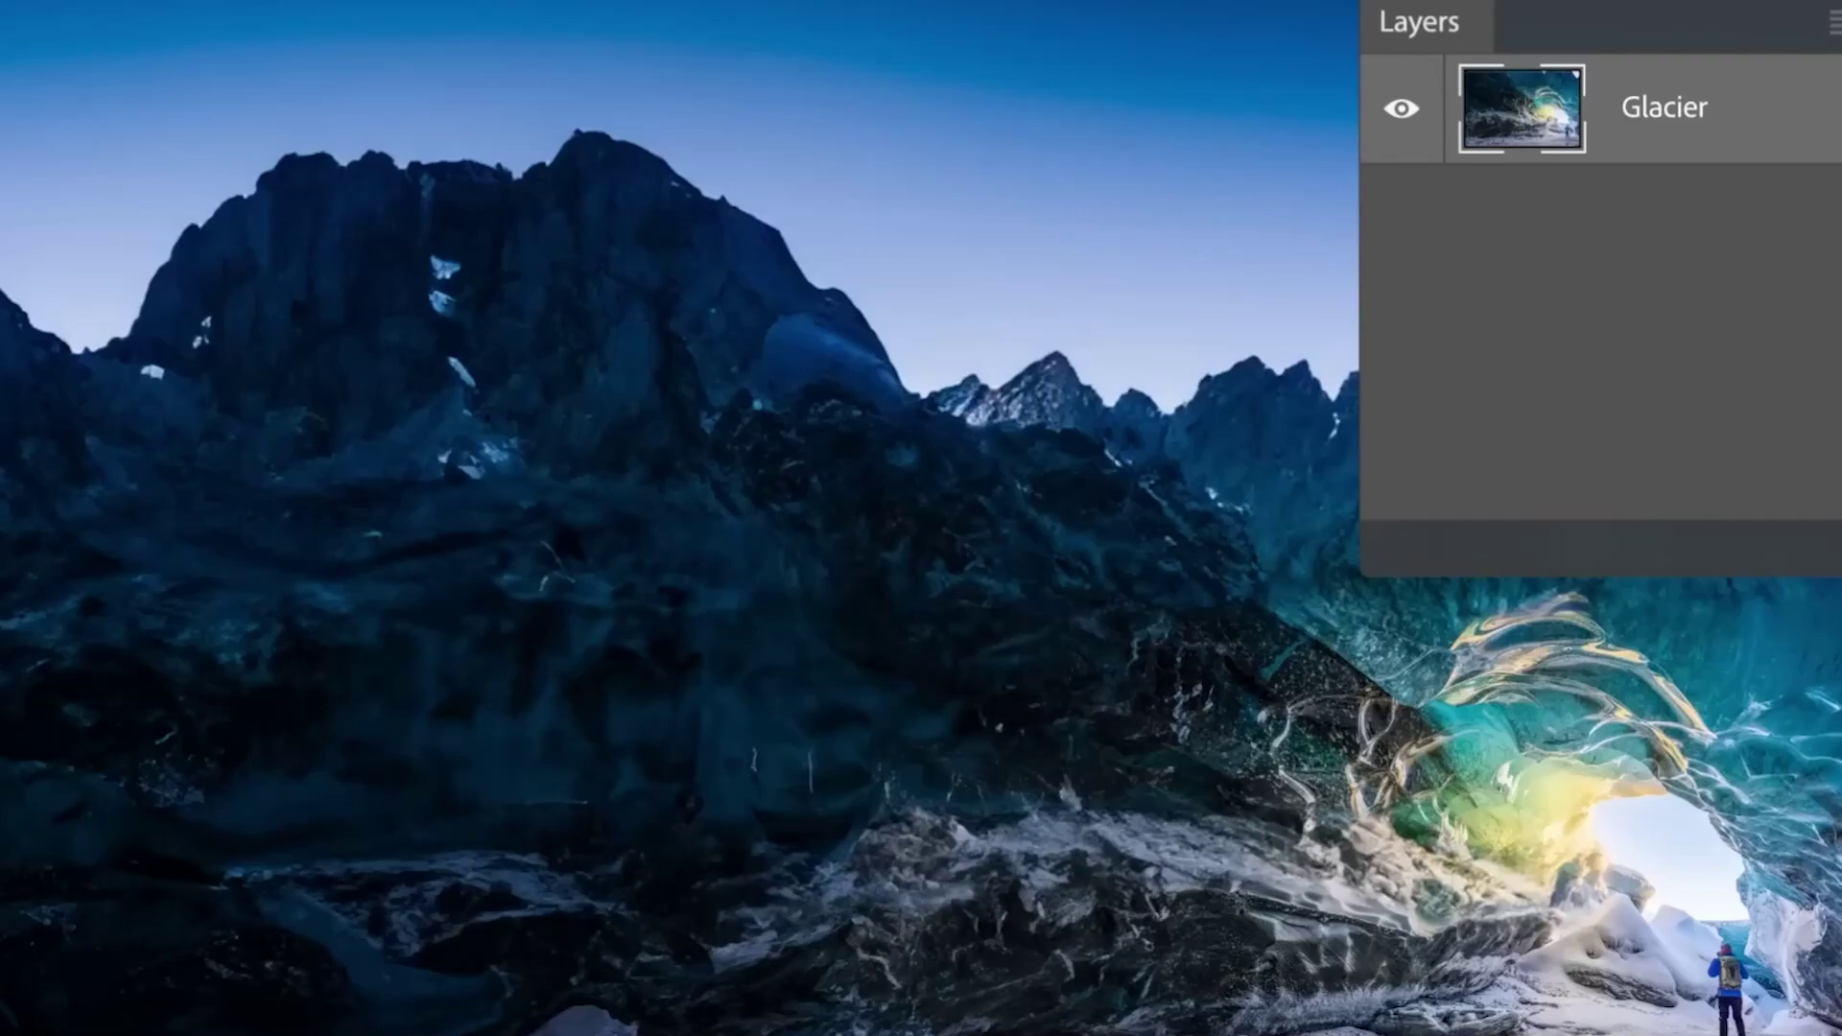
- Extend the glacier image's canvas downward and fill the empty area using the prompt "frozen lake with reflections"
key(c)
drag(918, 882, 918, 1035)
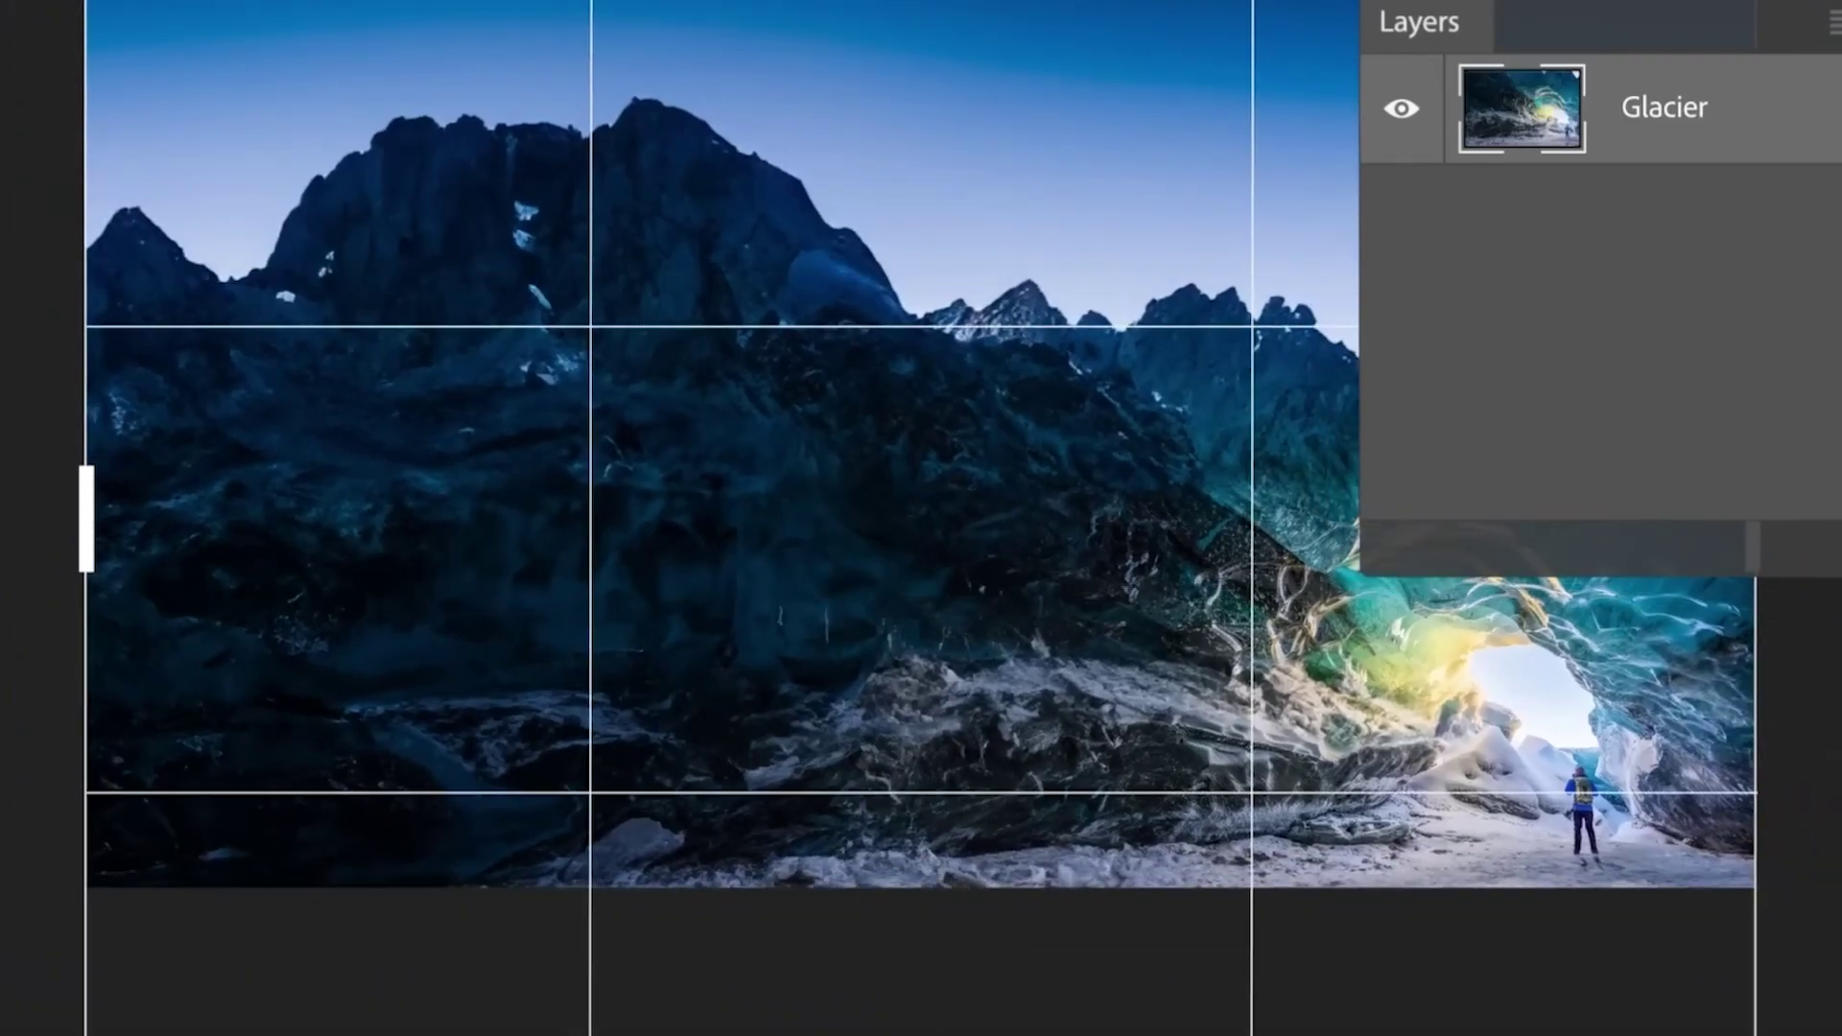
key(Return)
key(m)
drag(84, 884, 1757, 1035)
text(frozen lake with reflections)
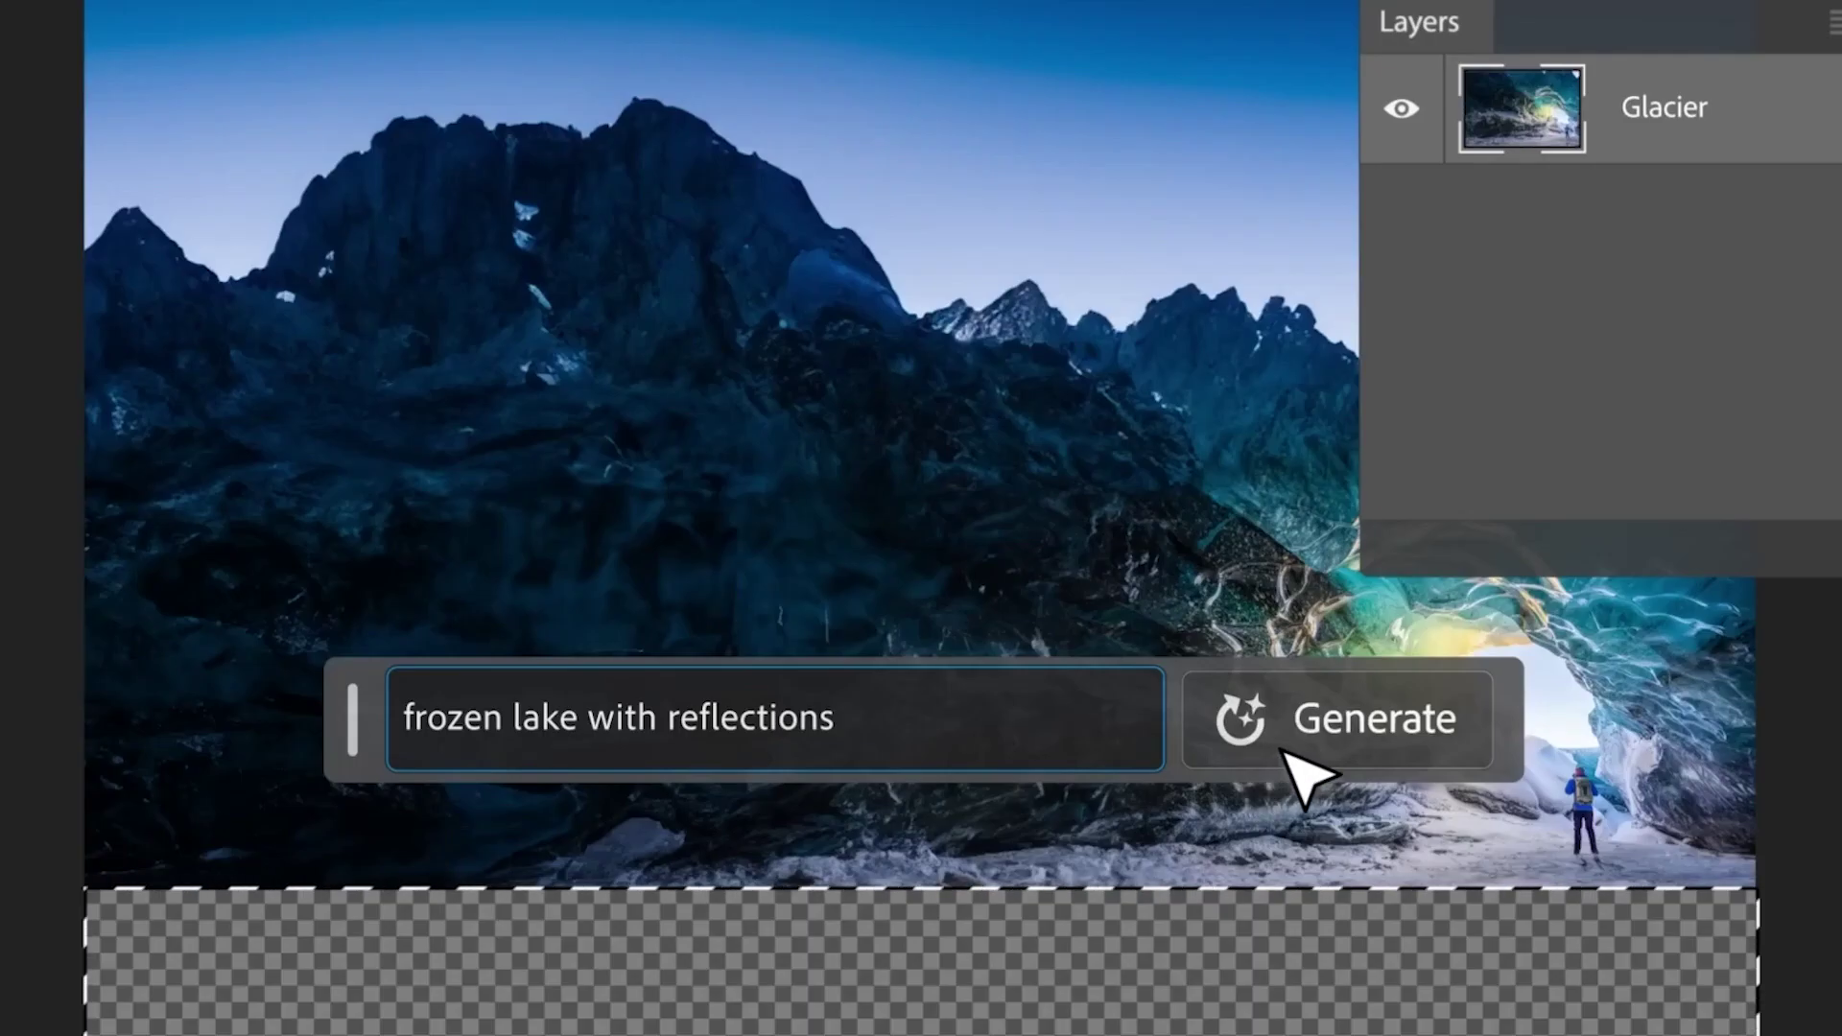
click(1295, 743)
click(1132, 566)
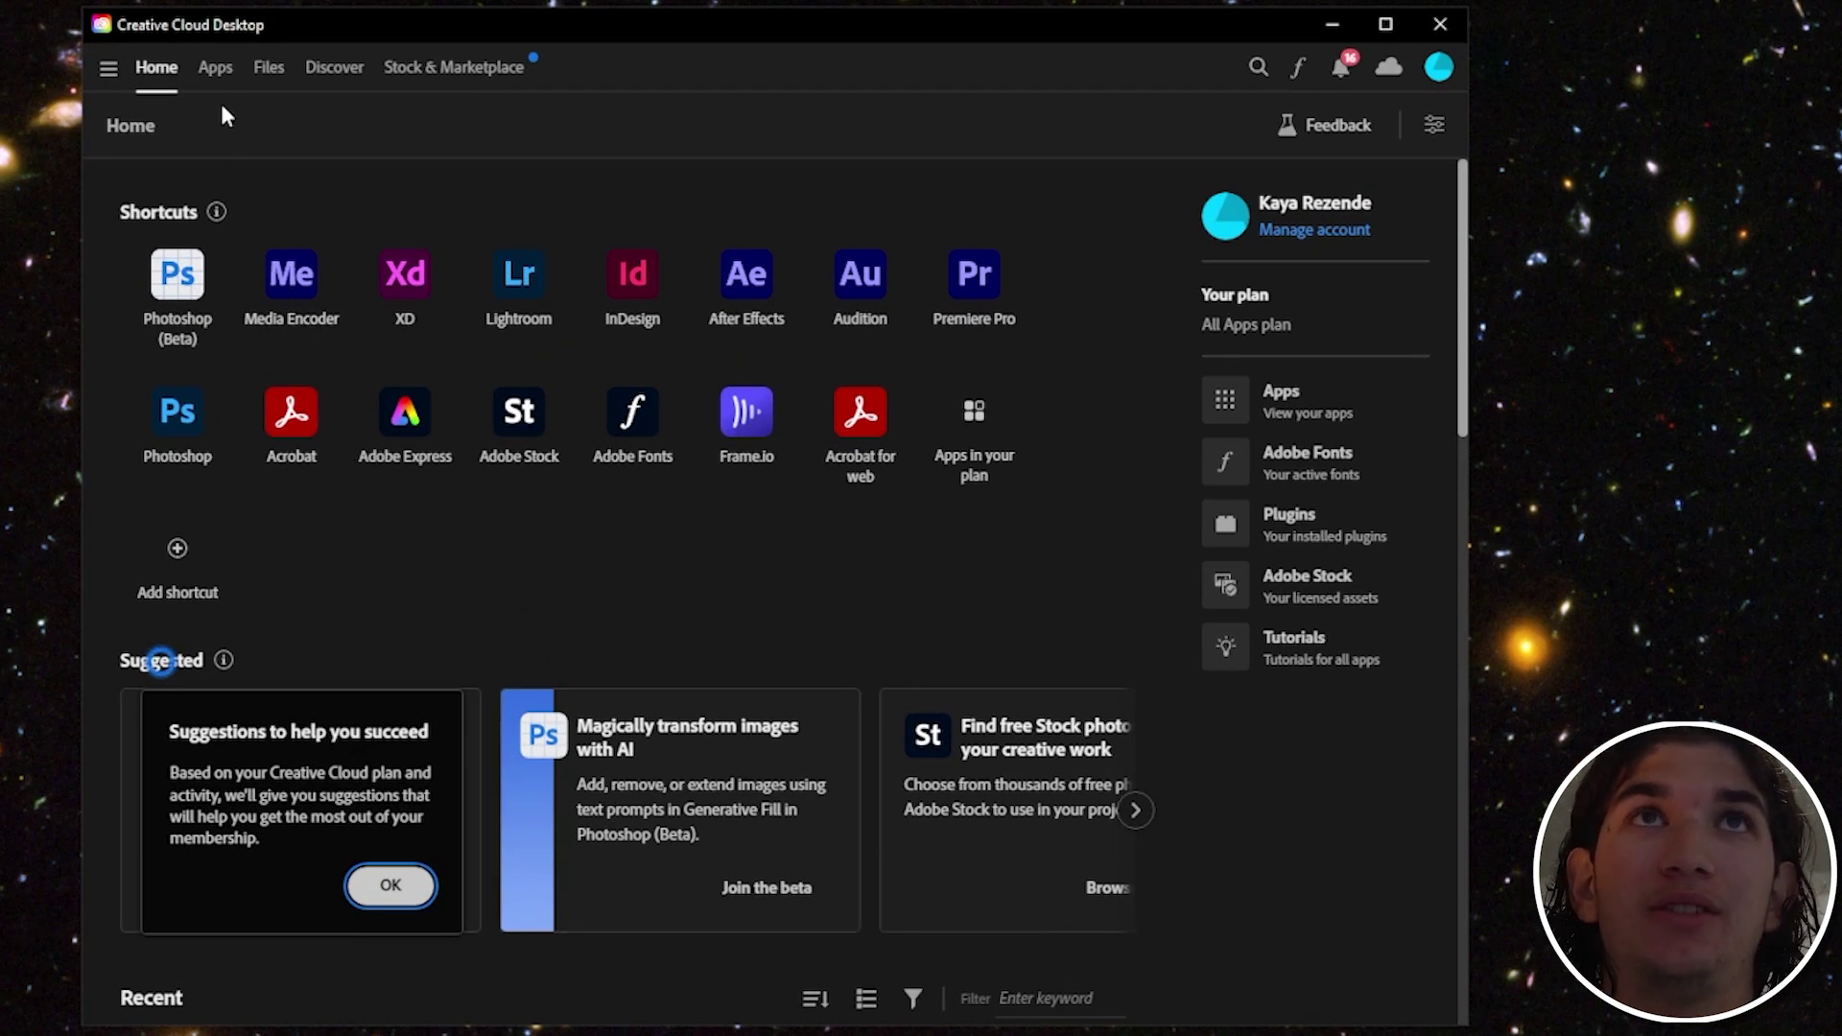
- Look through the beta apps offered in Creative Cloud Desktop, including Photoshop (Beta)
click(216, 69)
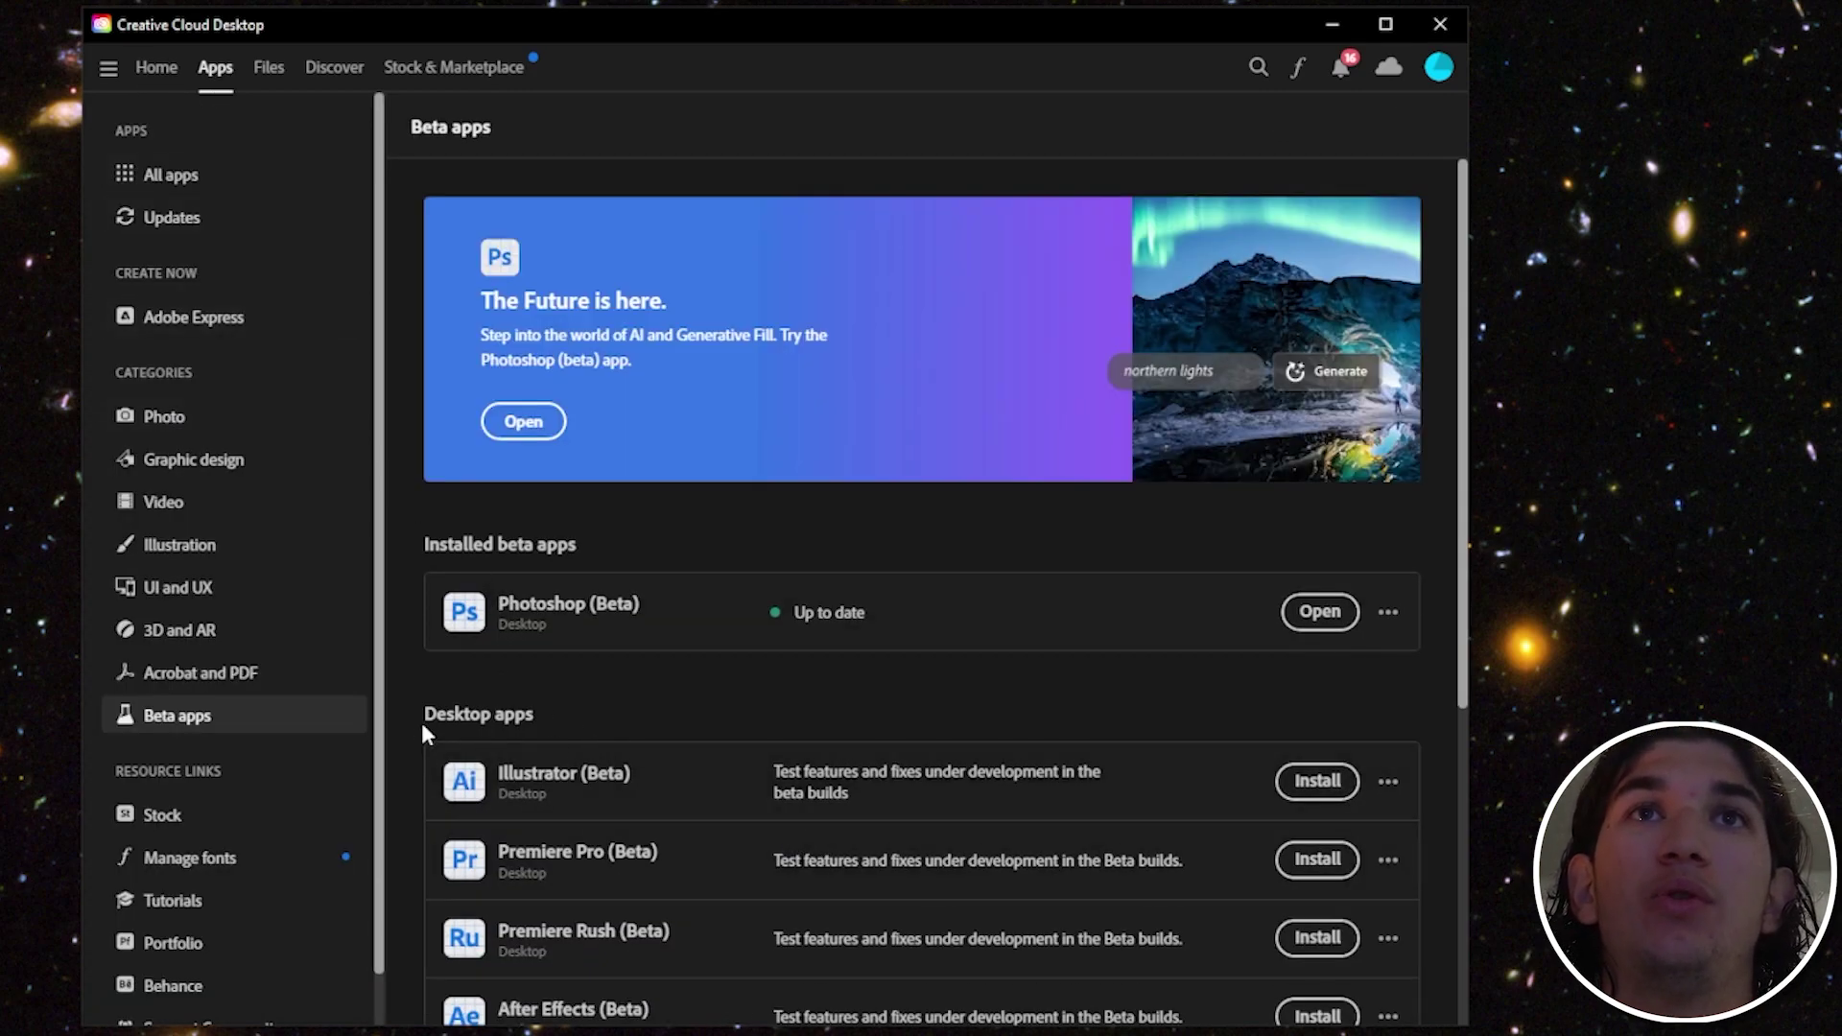
scroll(585, 699, down, 2)
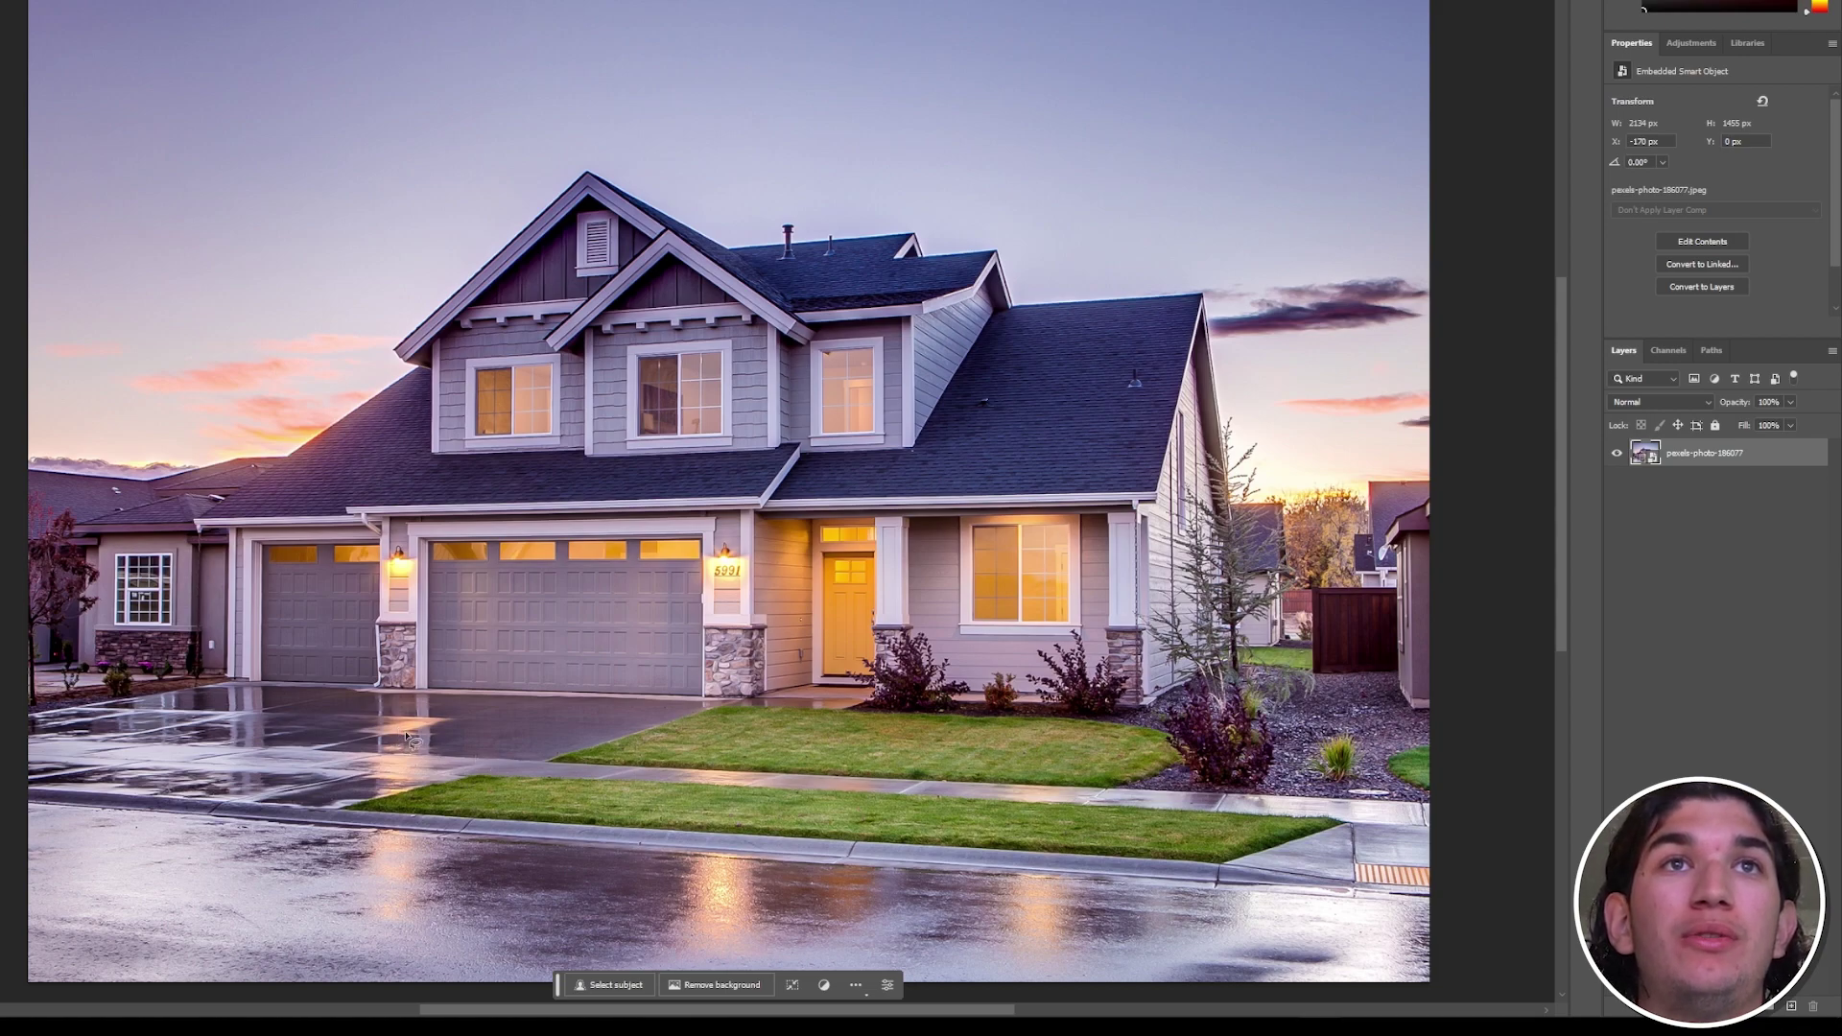
- Select an oval patch of the house's driveway and fill it with Generative Fill using the prompt "brown dog"
mouse_move(406, 737)
mouse_down()
mouse_move(295, 716)
mouse_move(276, 755)
mouse_move(321, 782)
mouse_move(385, 776)
mouse_move(407, 737)
mouse_up()
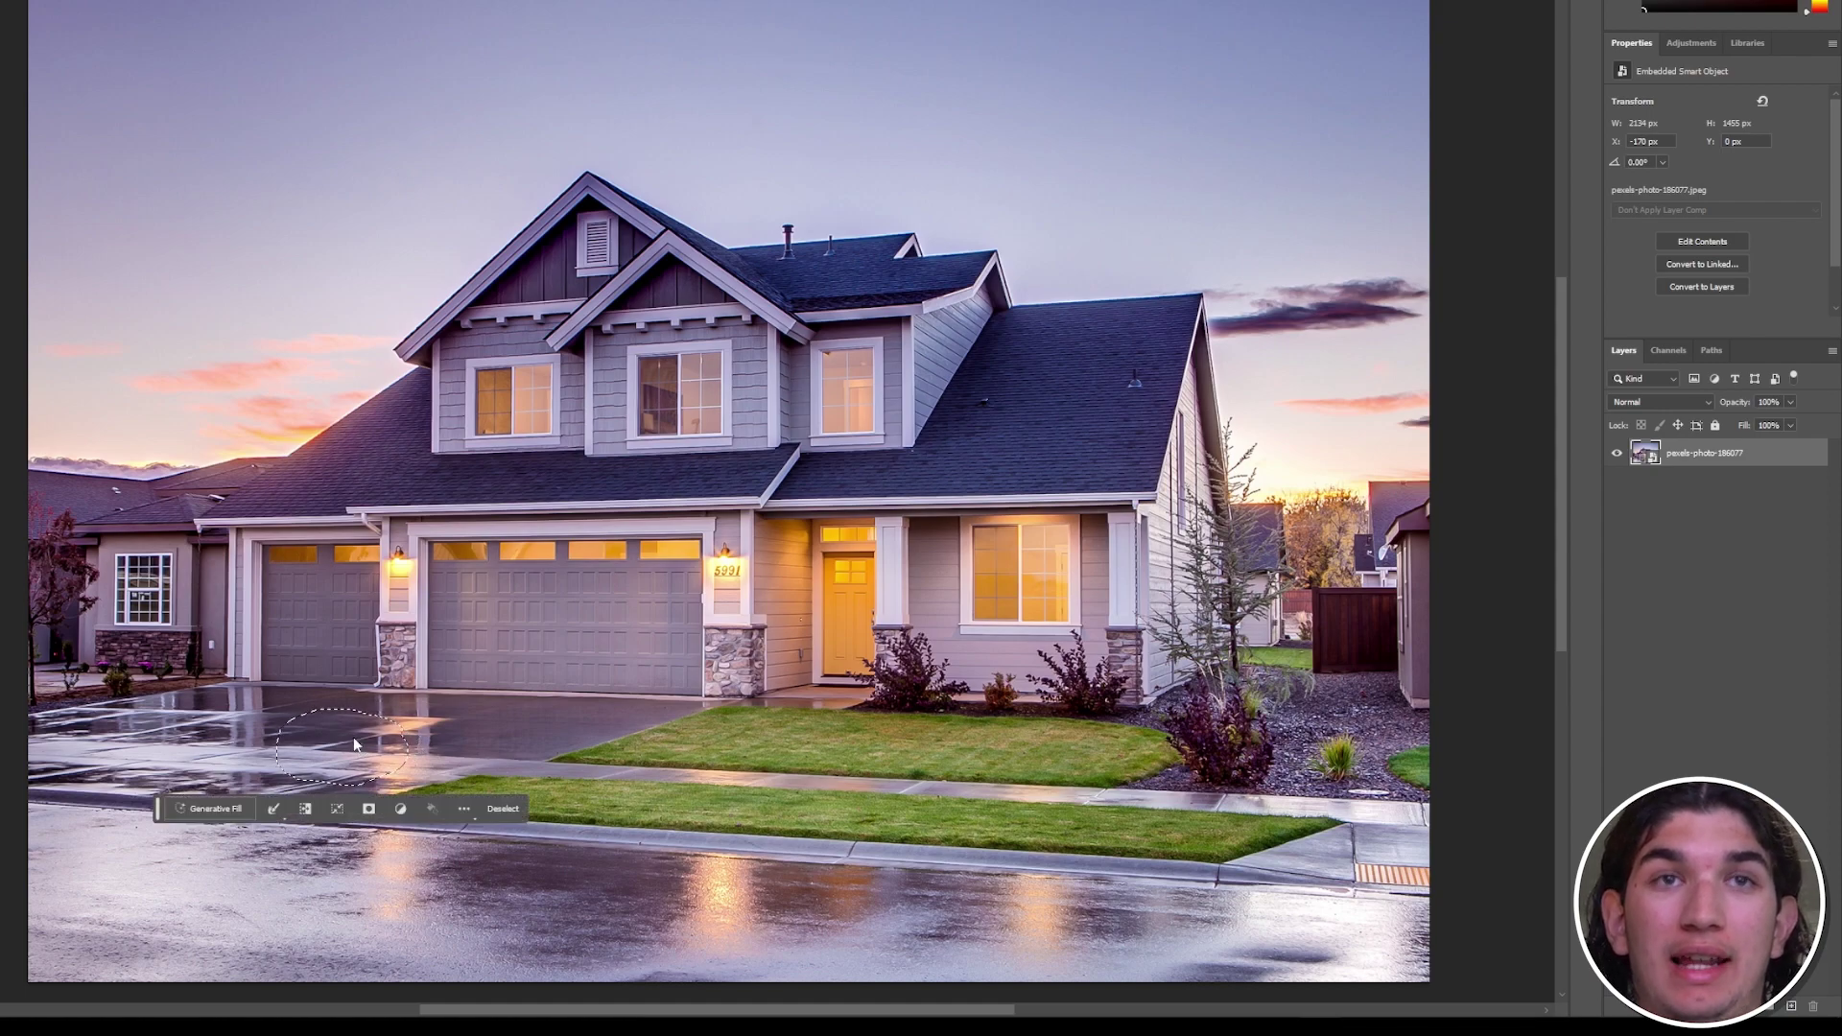
right_click(355, 745)
click(410, 665)
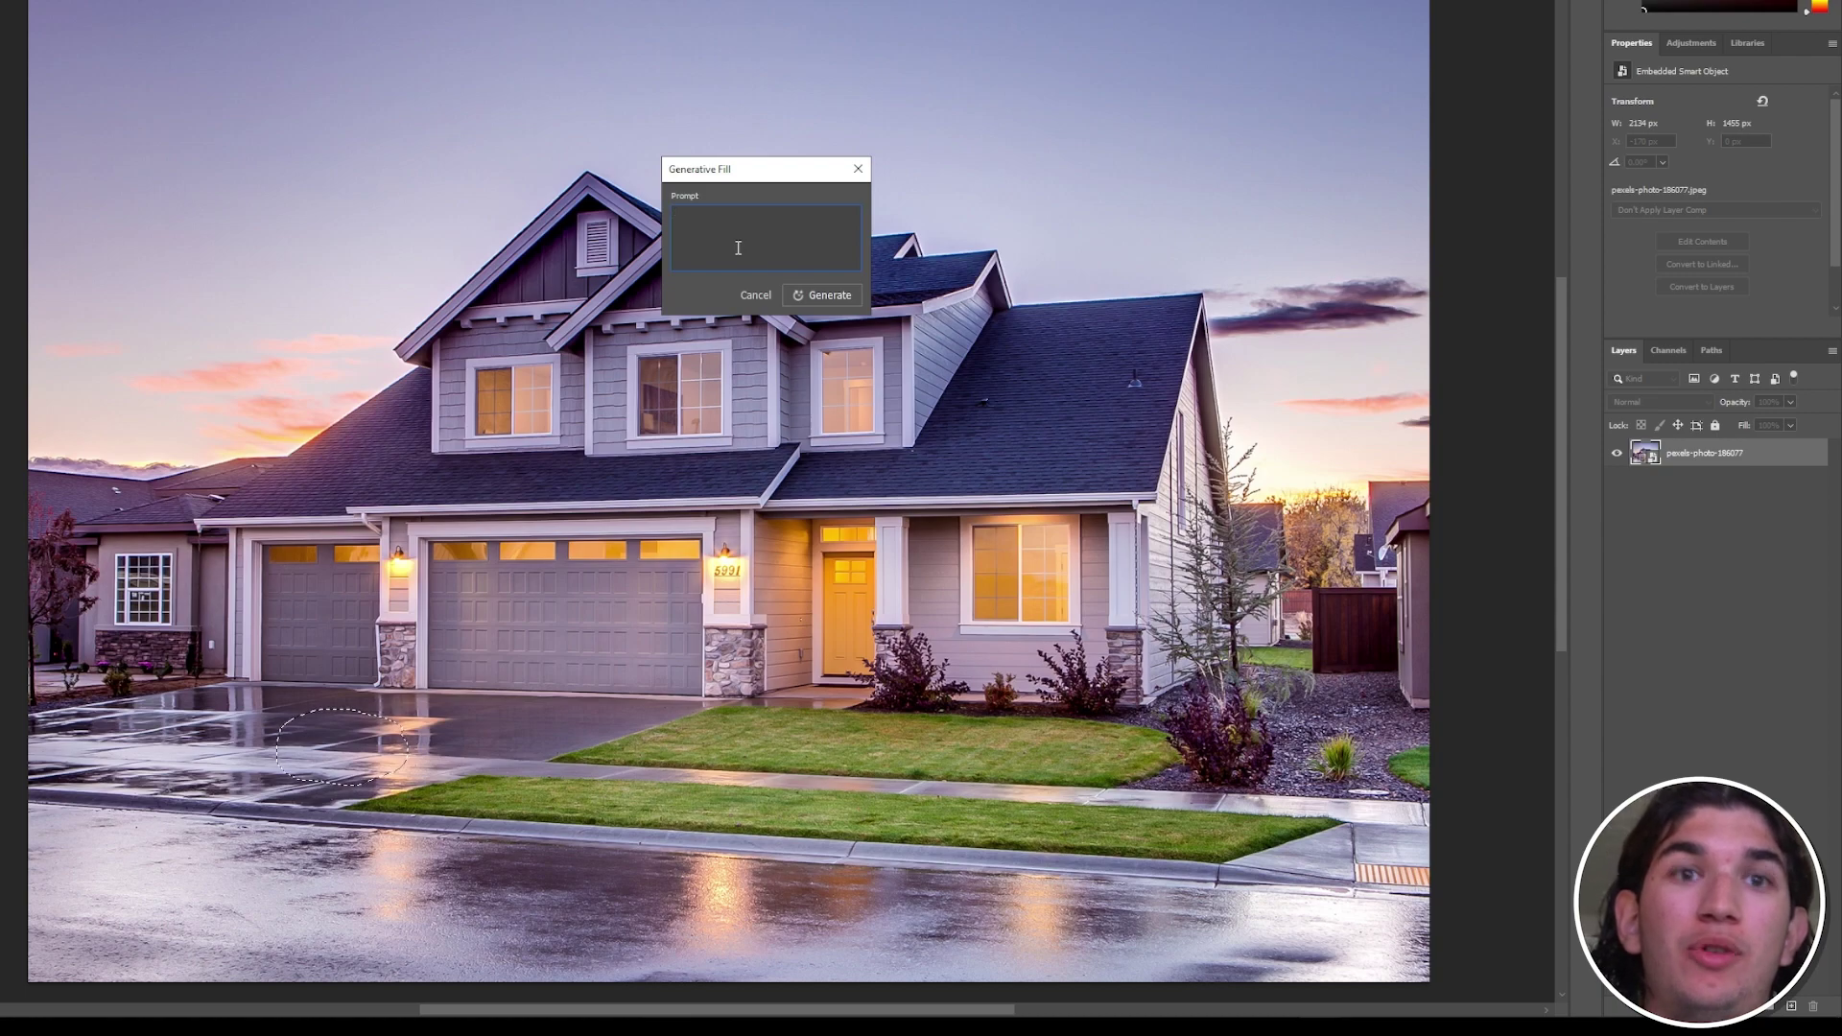
text(brown dog)
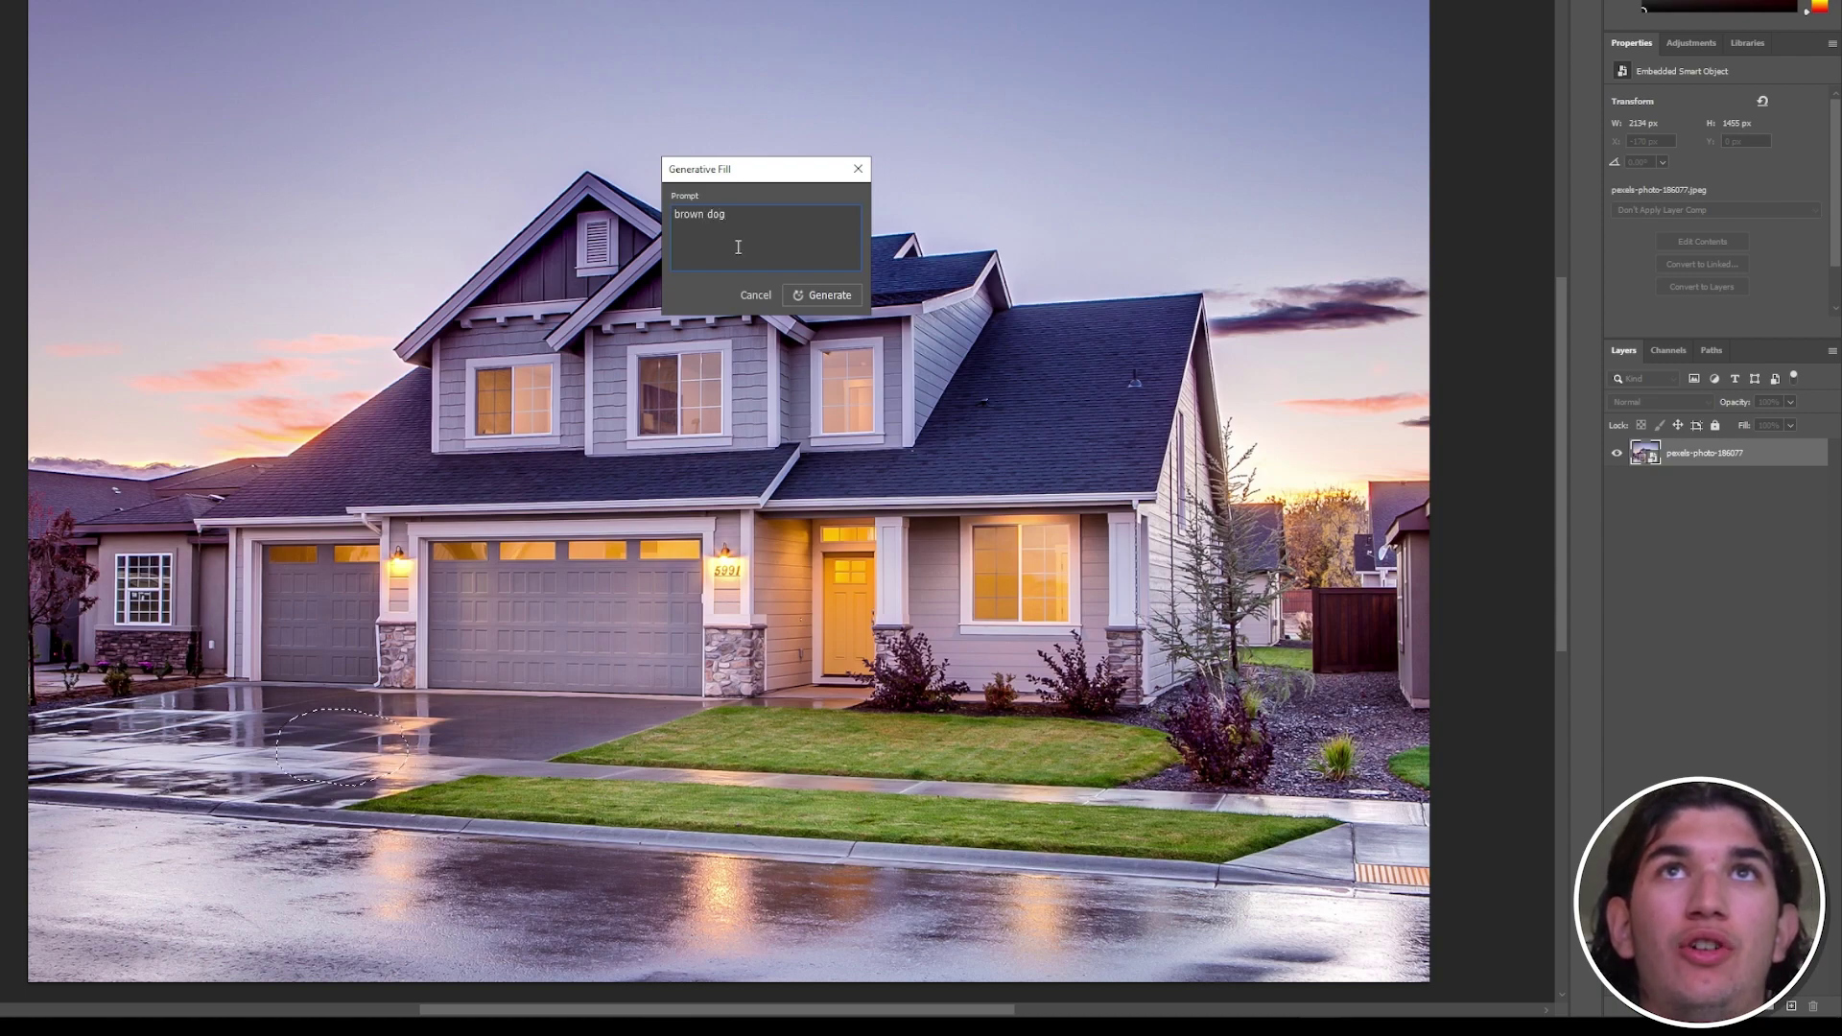
click(837, 296)
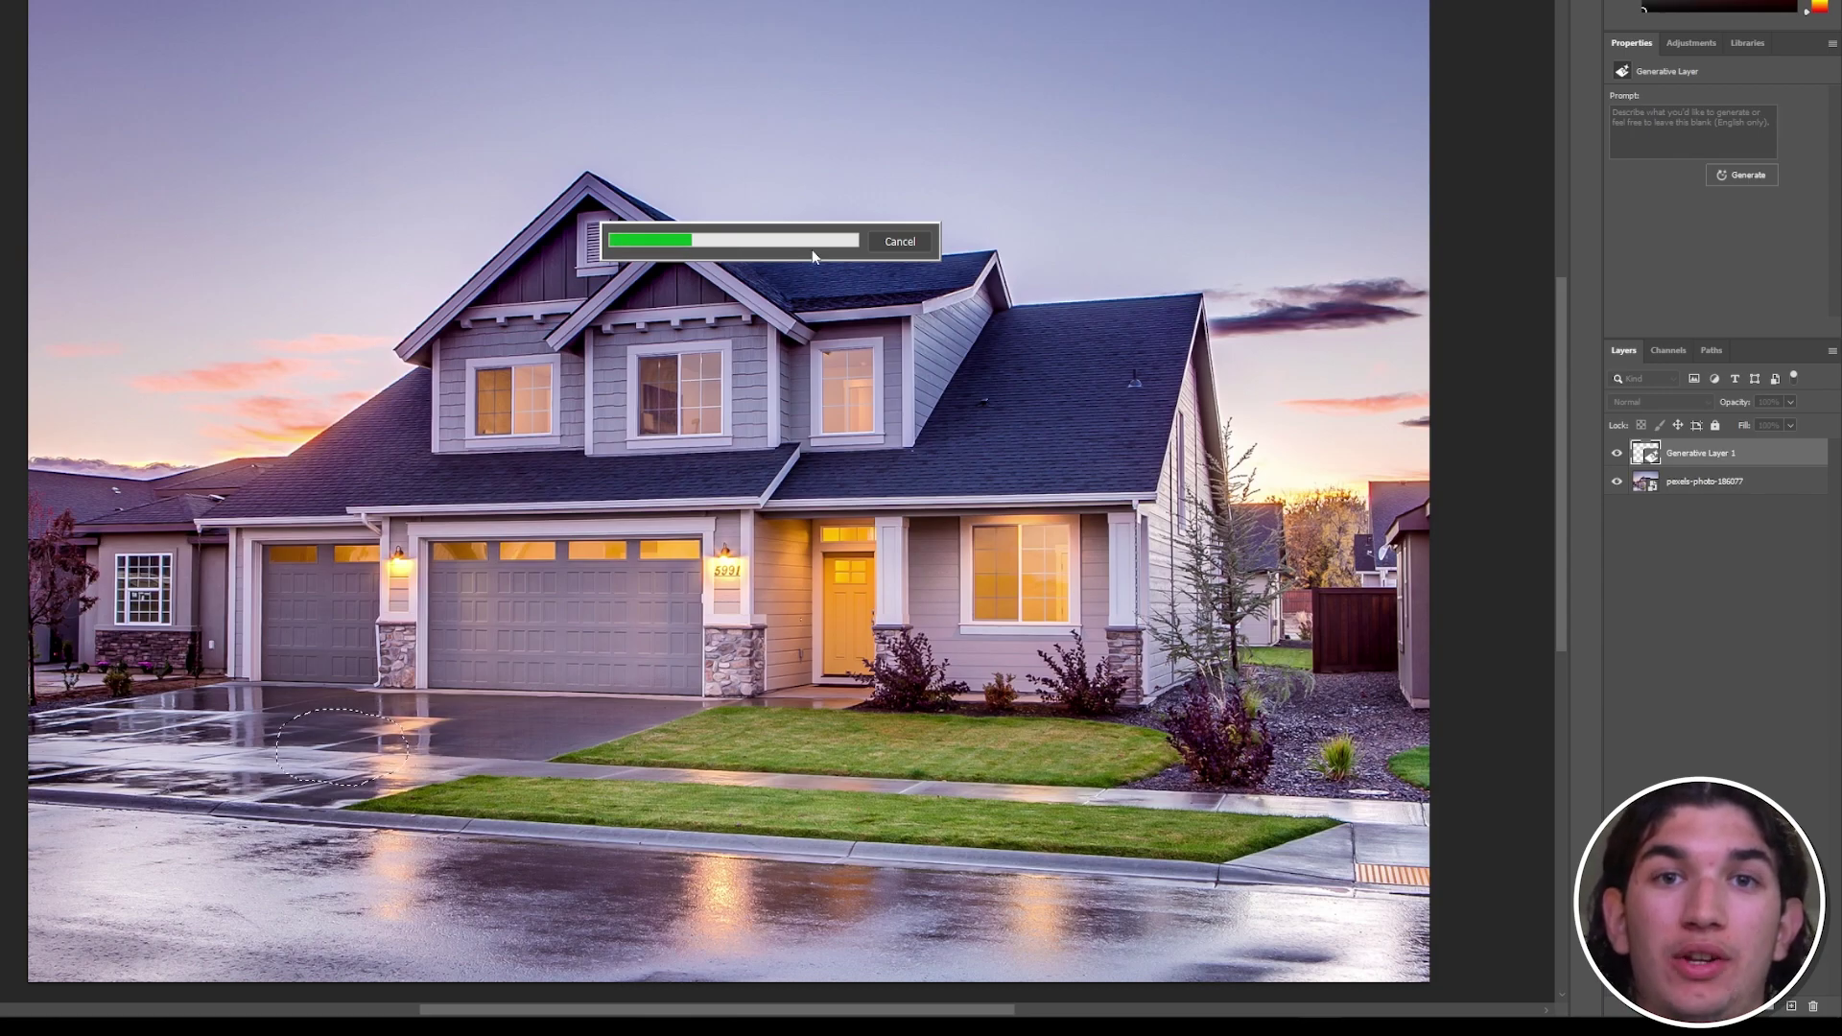
- Compare the three generated dog variations on the driveway and return to the first one
scroll(266, 763, up, 3)
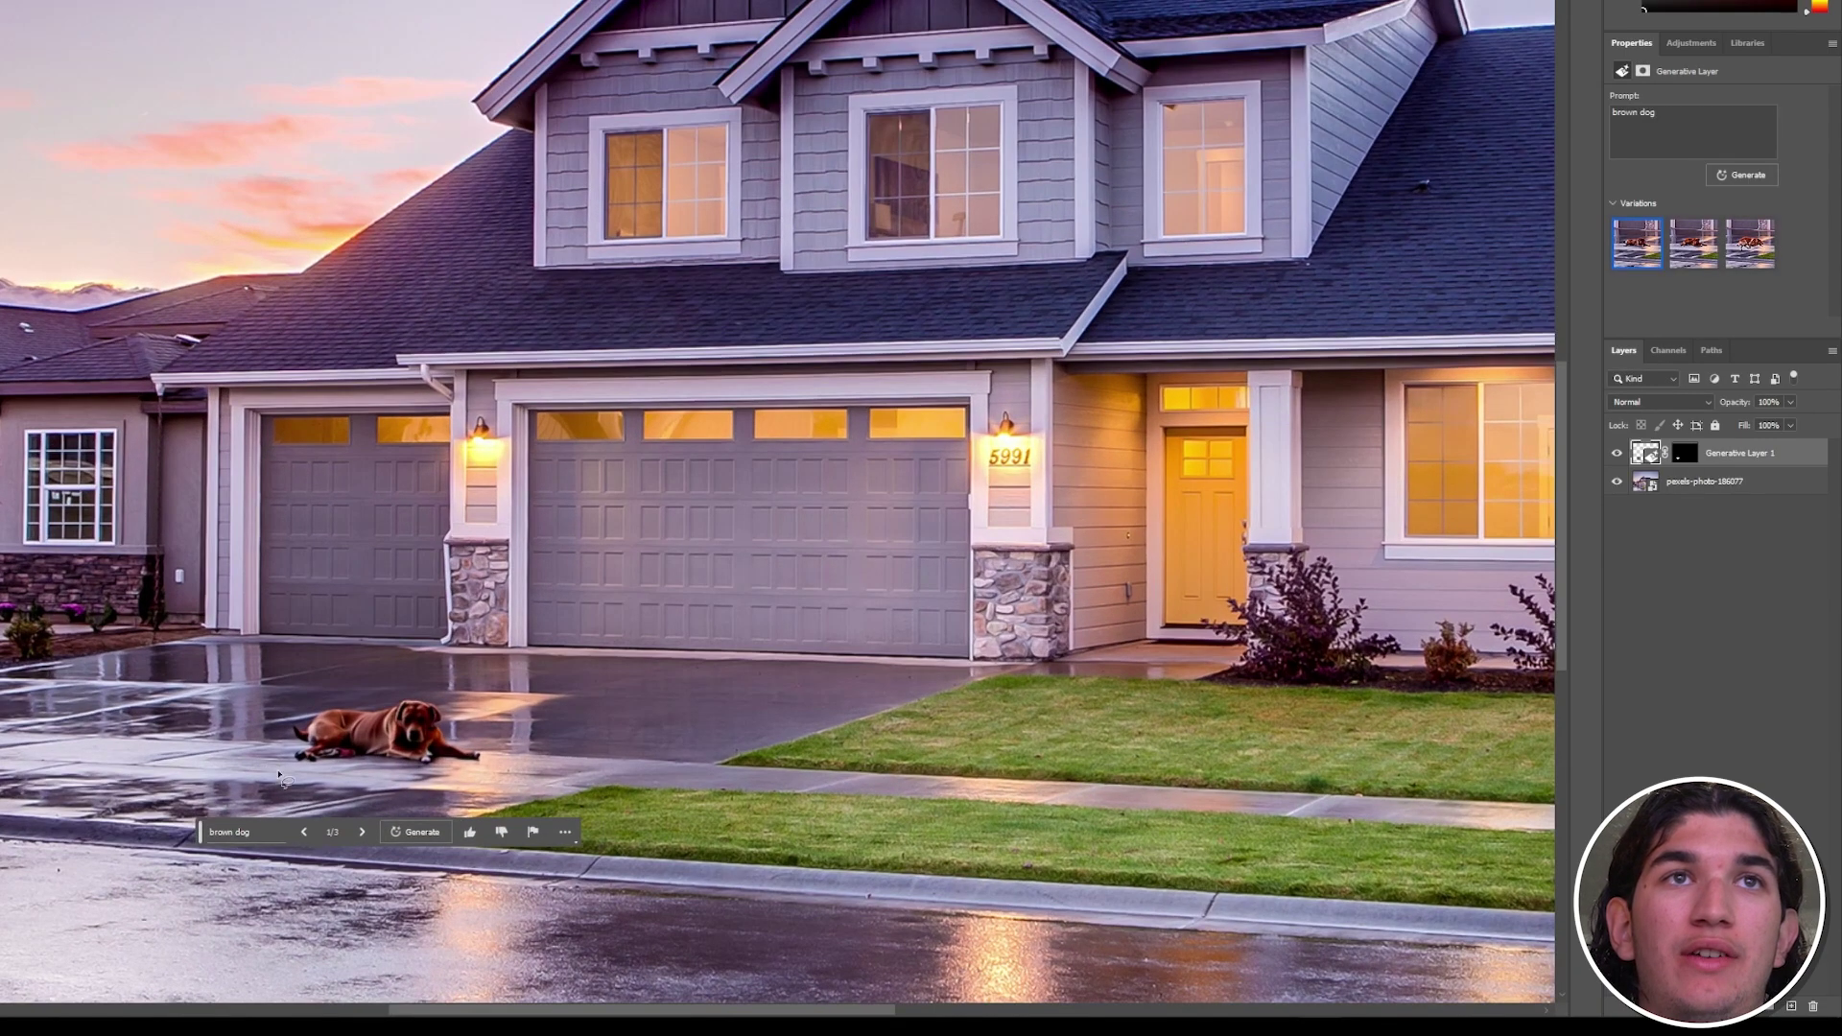
click(364, 834)
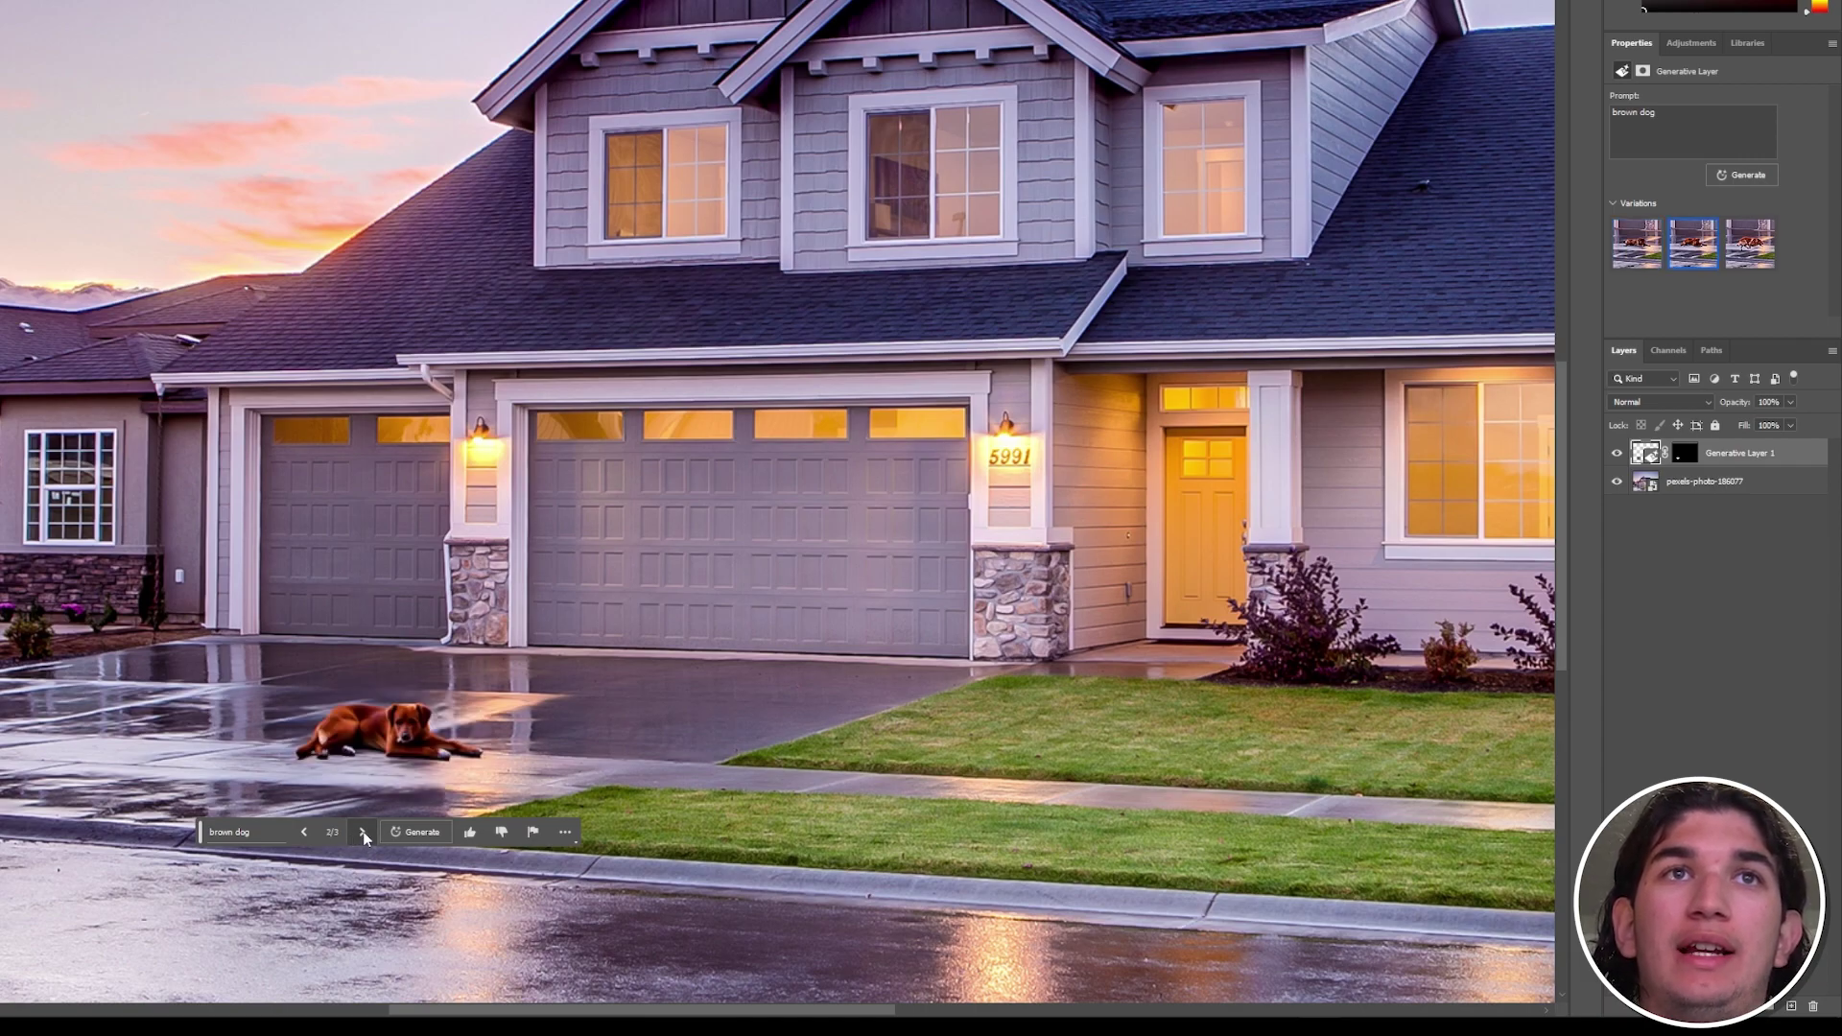
click(363, 833)
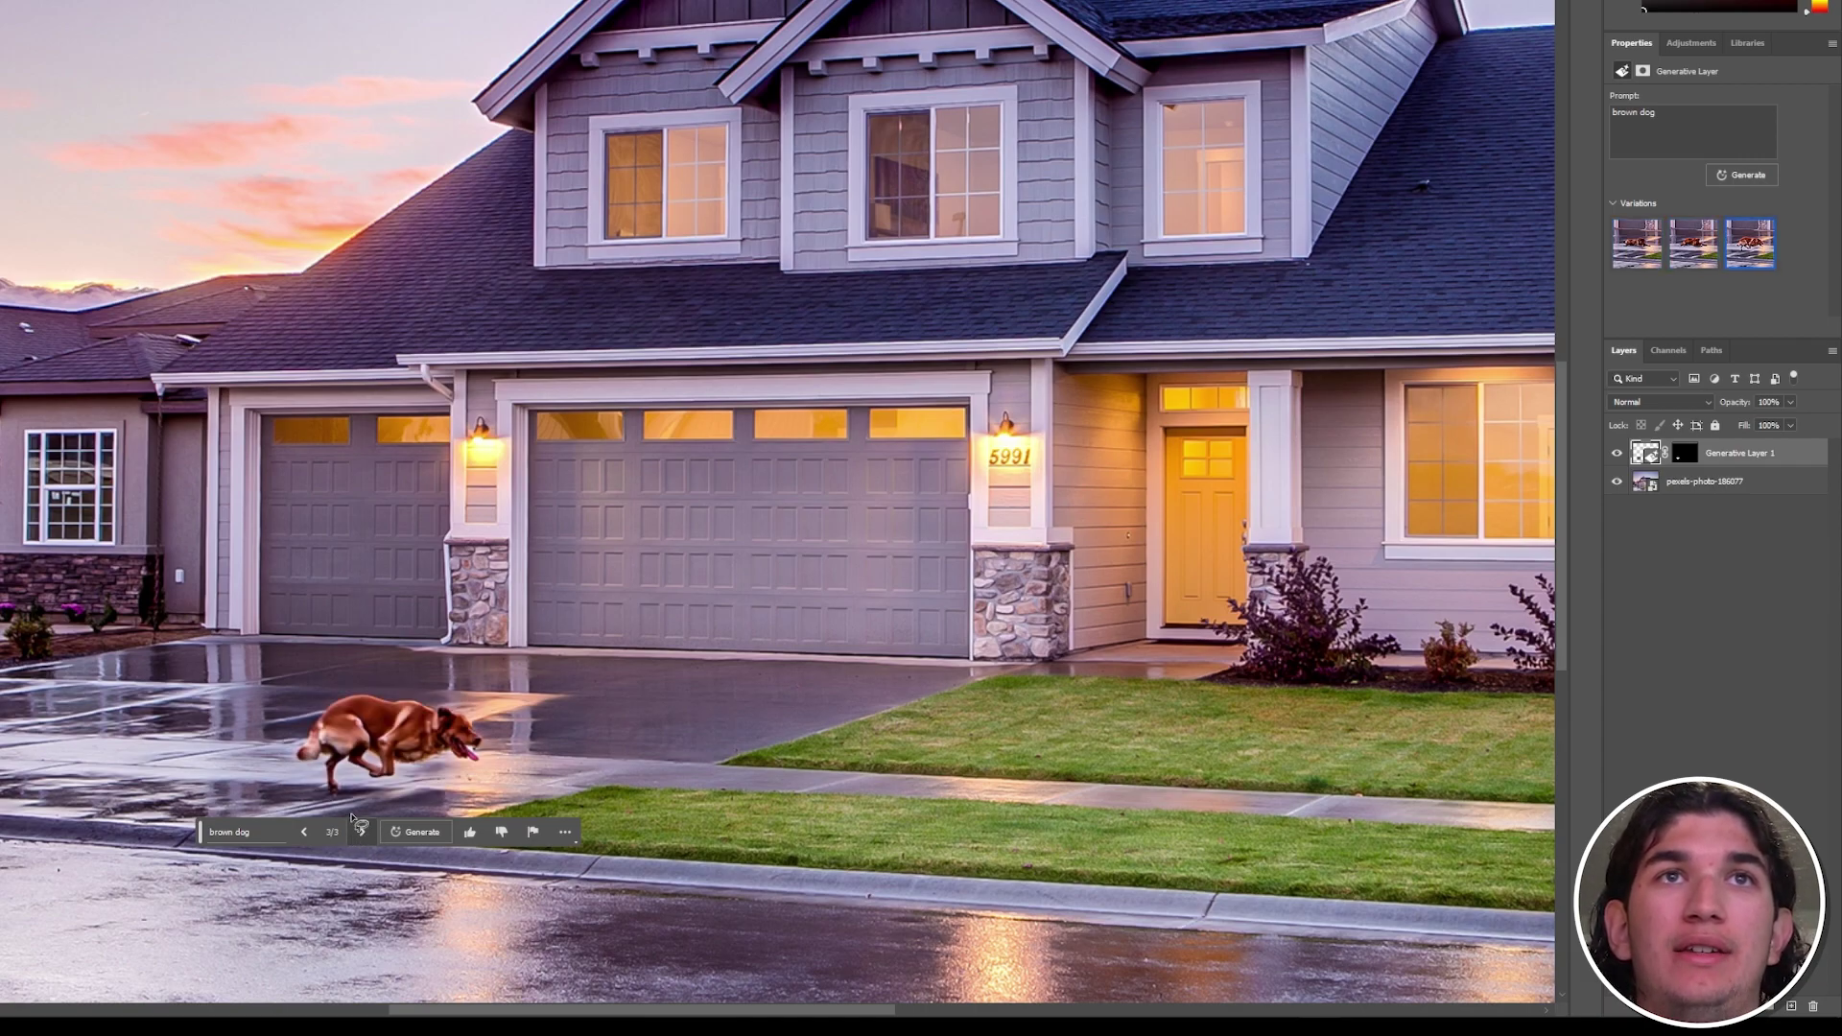
click(305, 833)
click(304, 833)
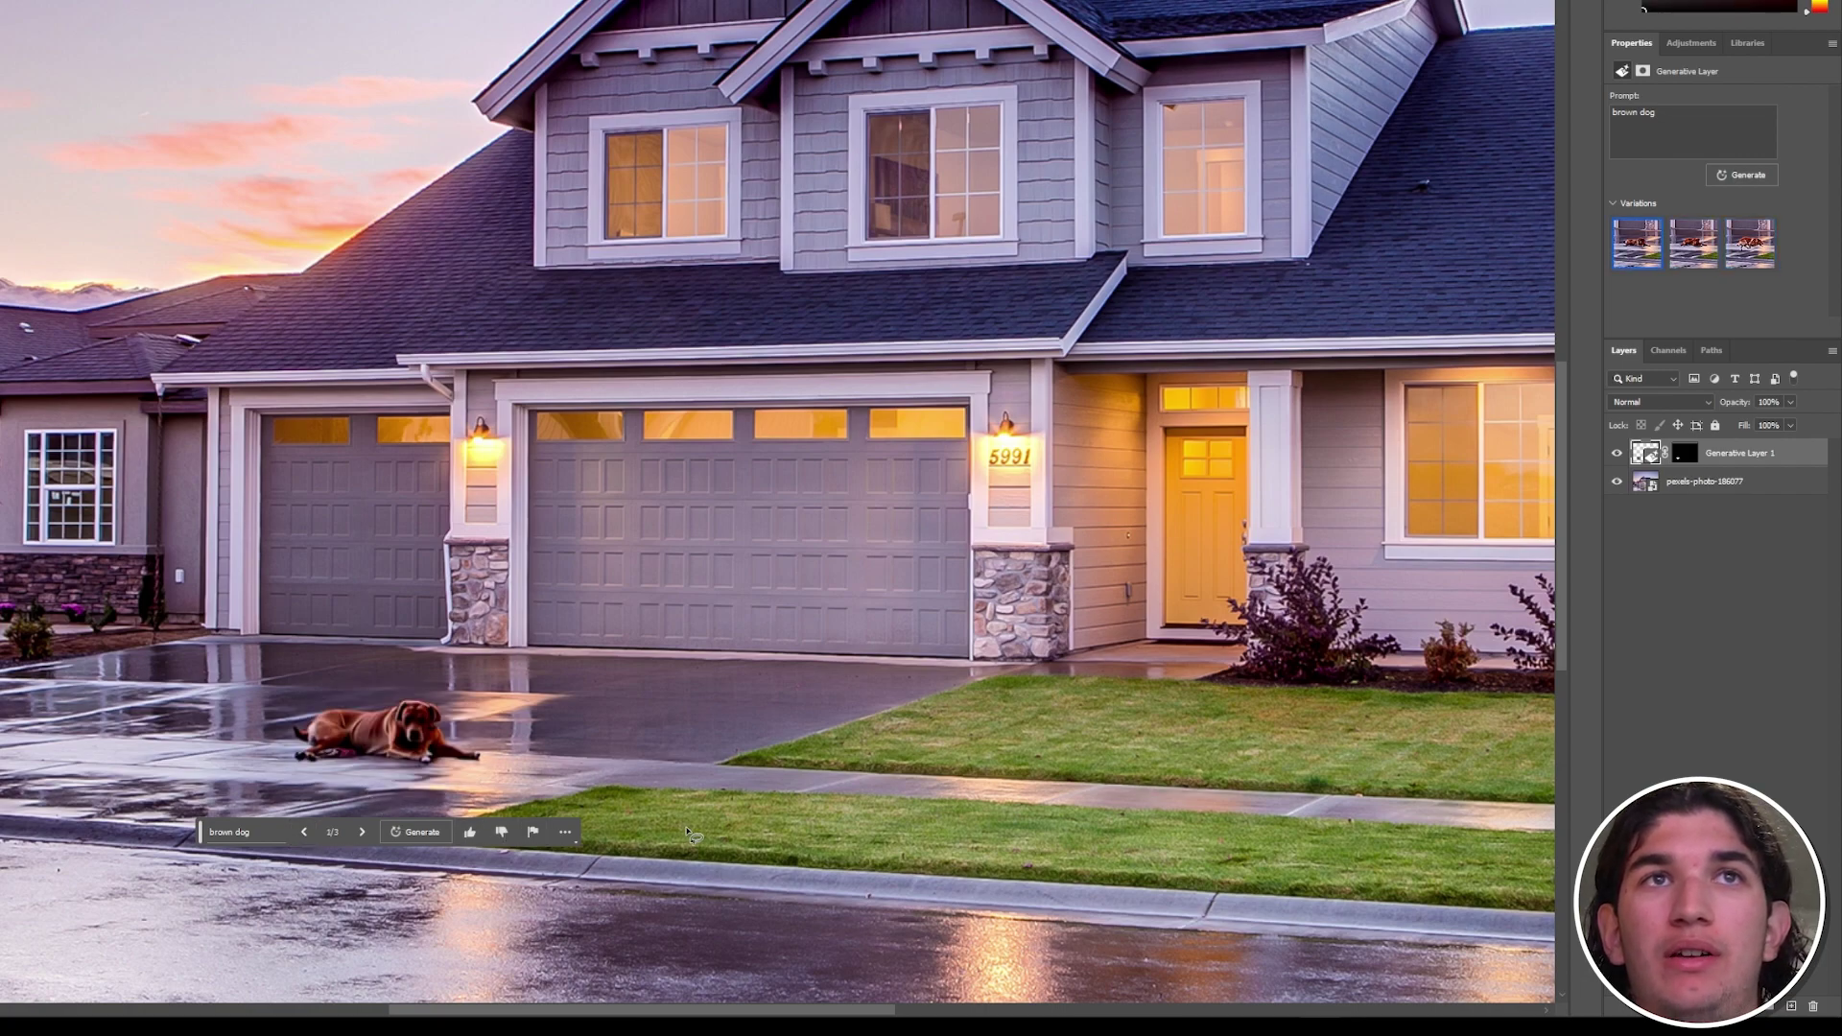
- Generate another set of "brown dog" variations and use the first one, with the dog sleeping on the driveway
click(415, 833)
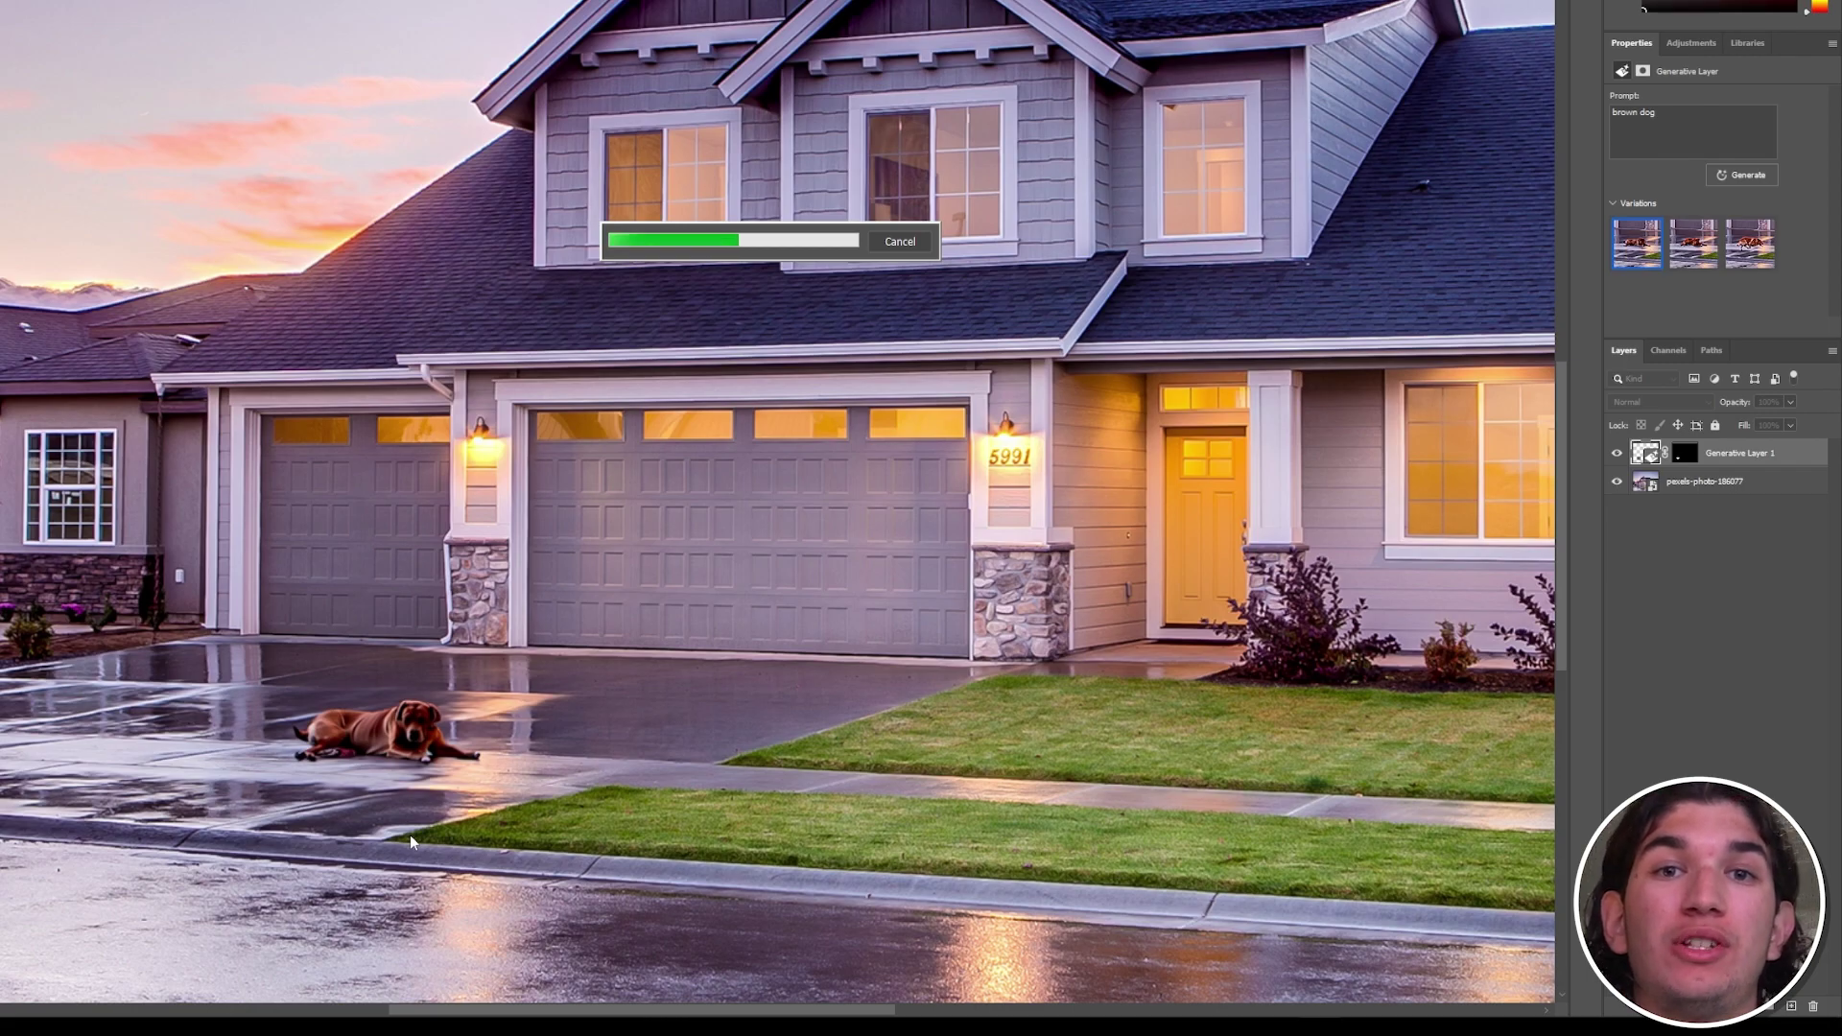
click(362, 831)
click(362, 832)
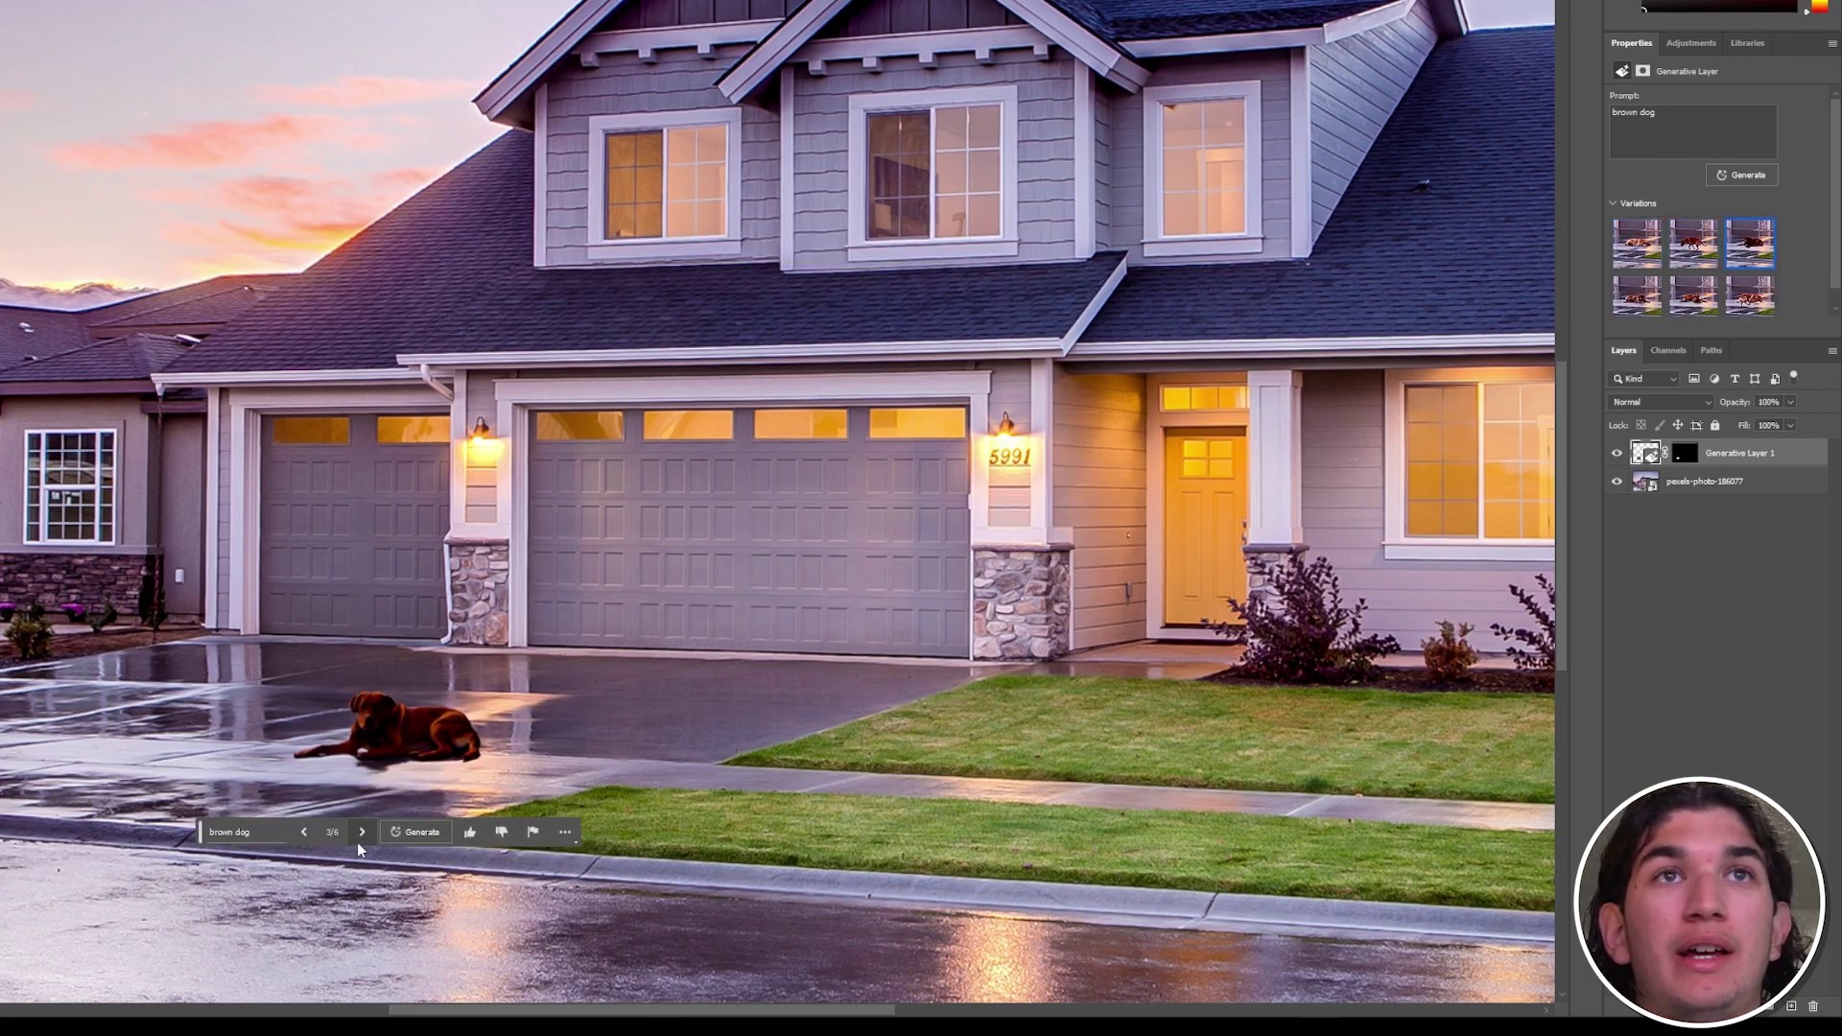
click(303, 831)
click(303, 831)
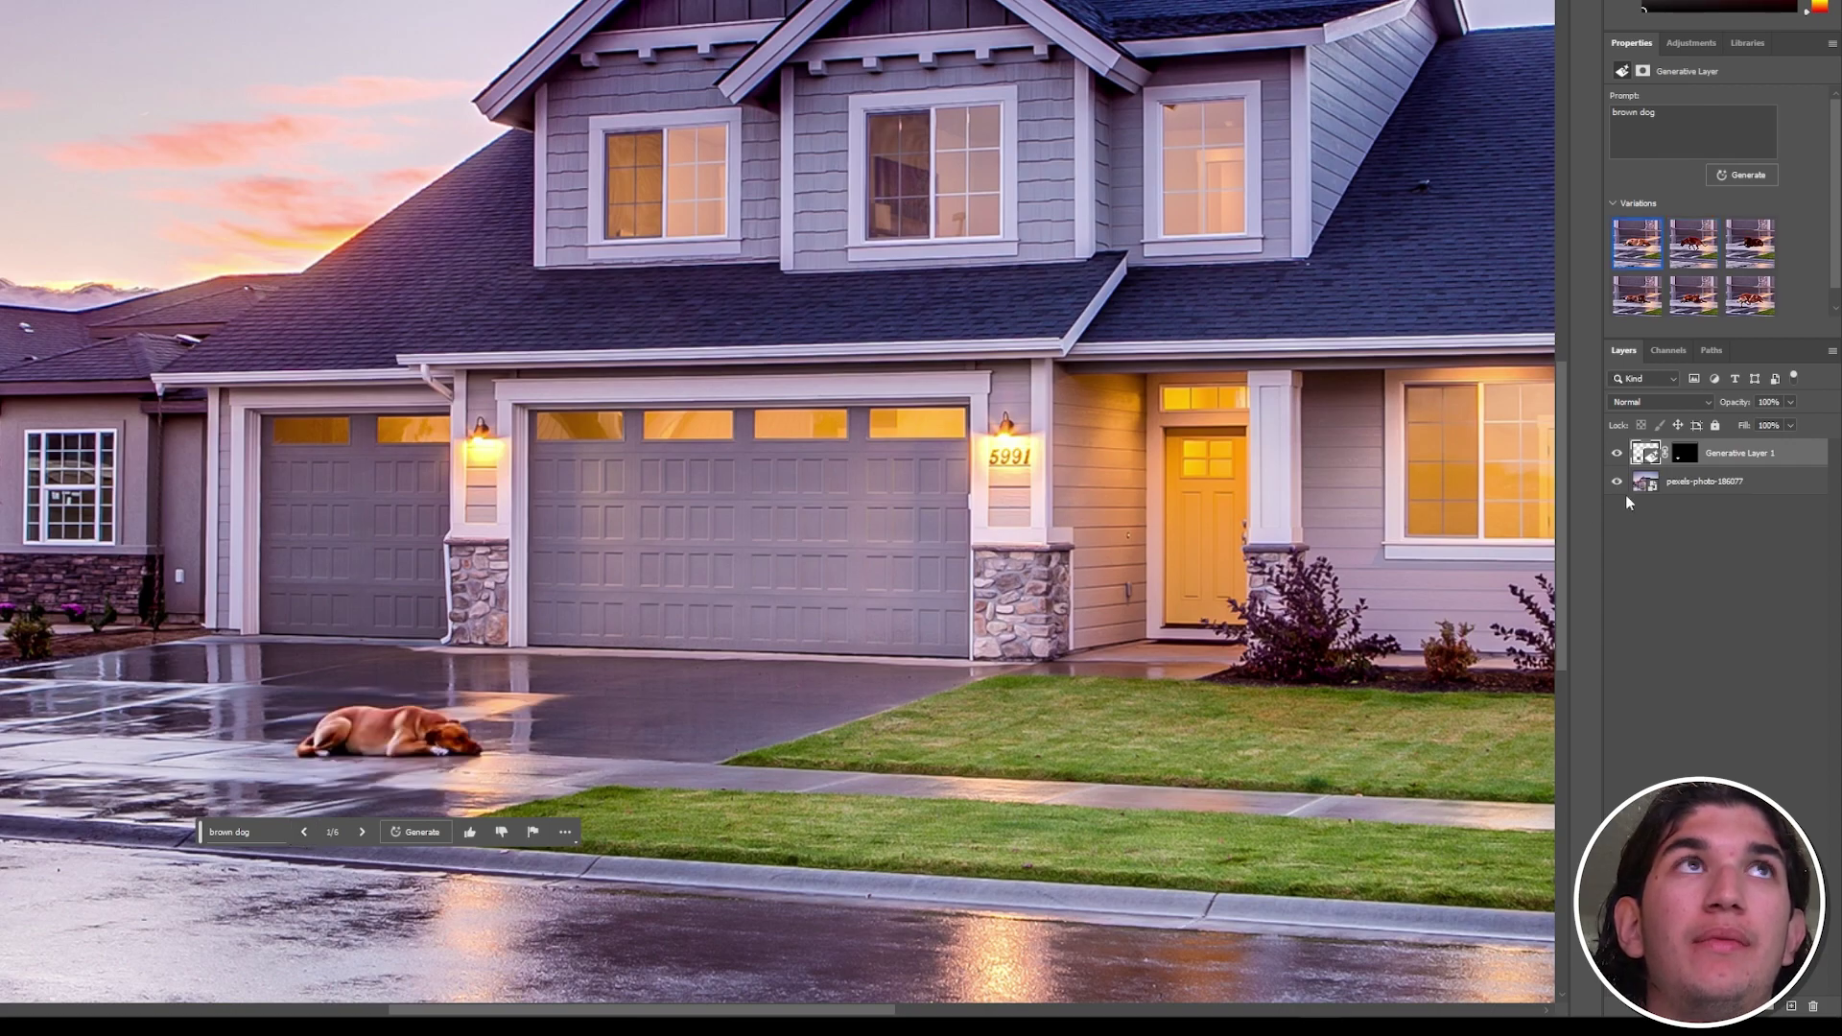
- Hide and show the generated dog layer to compare the driveway with and without the dog
click(1618, 455)
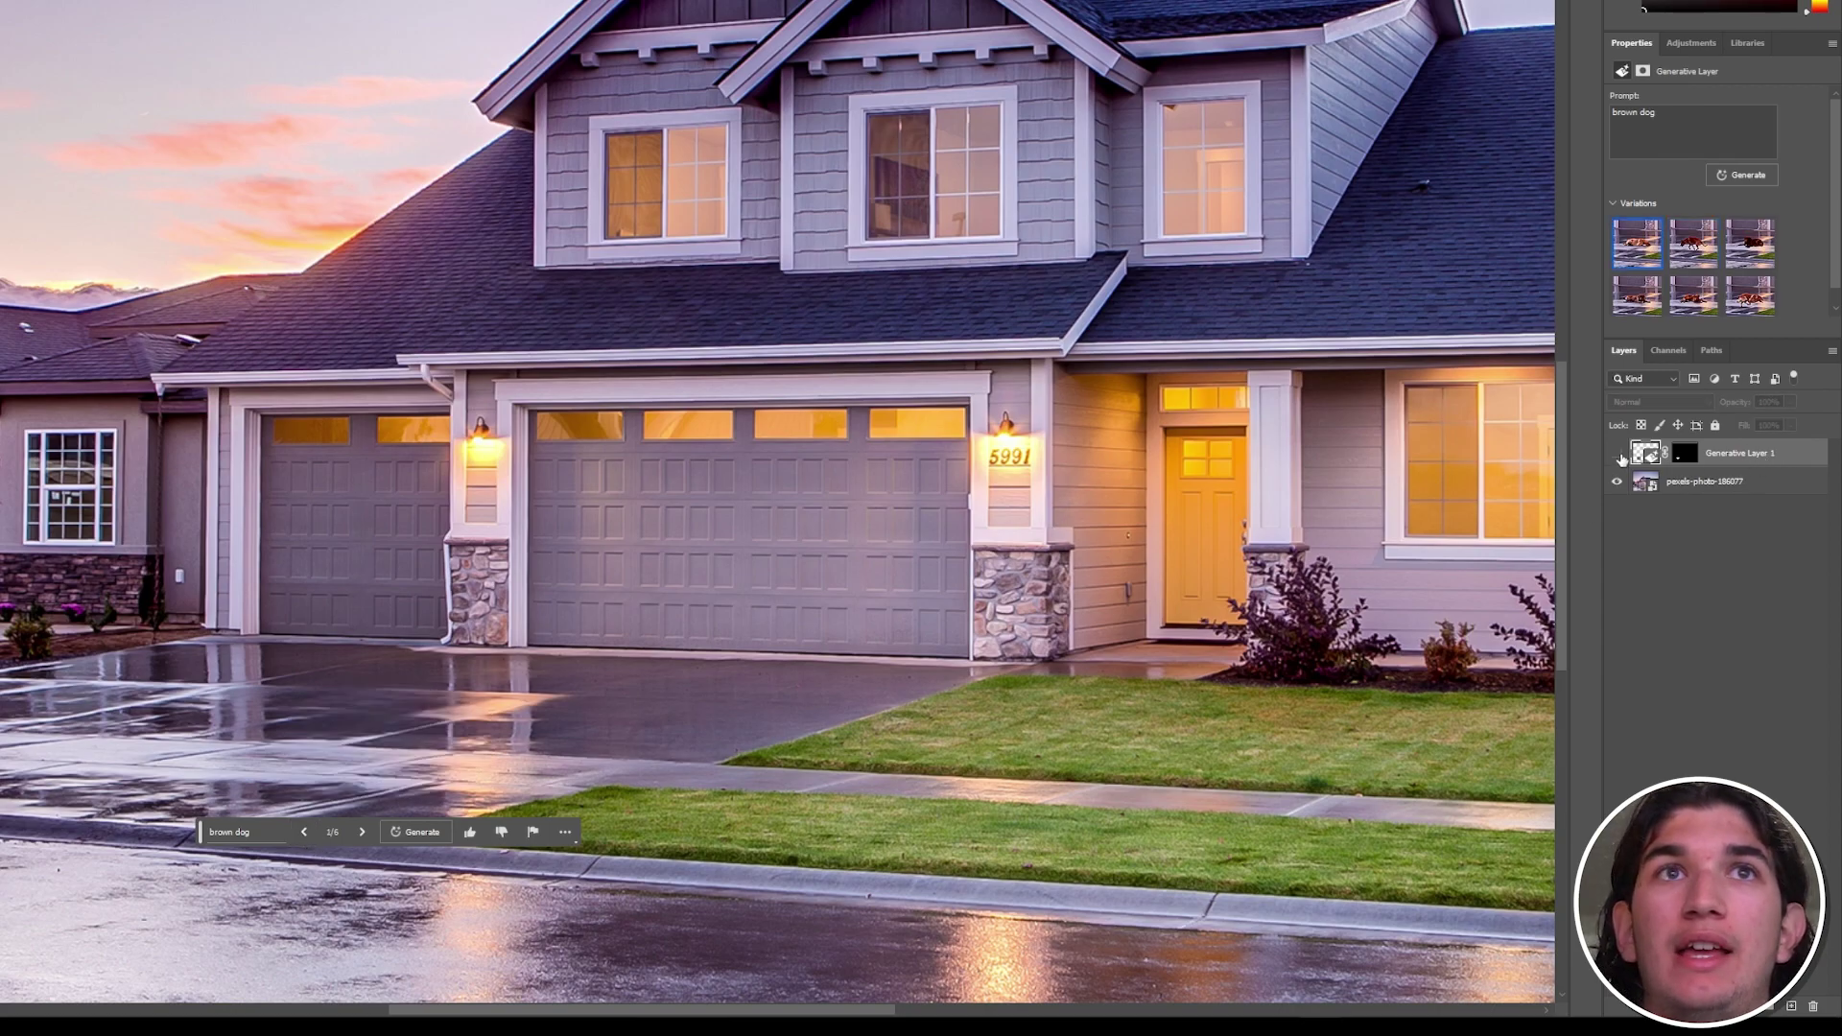
click(1618, 455)
- On the original photo layer, select the area to the right of the house and generate a "garage" there
click(543, 788)
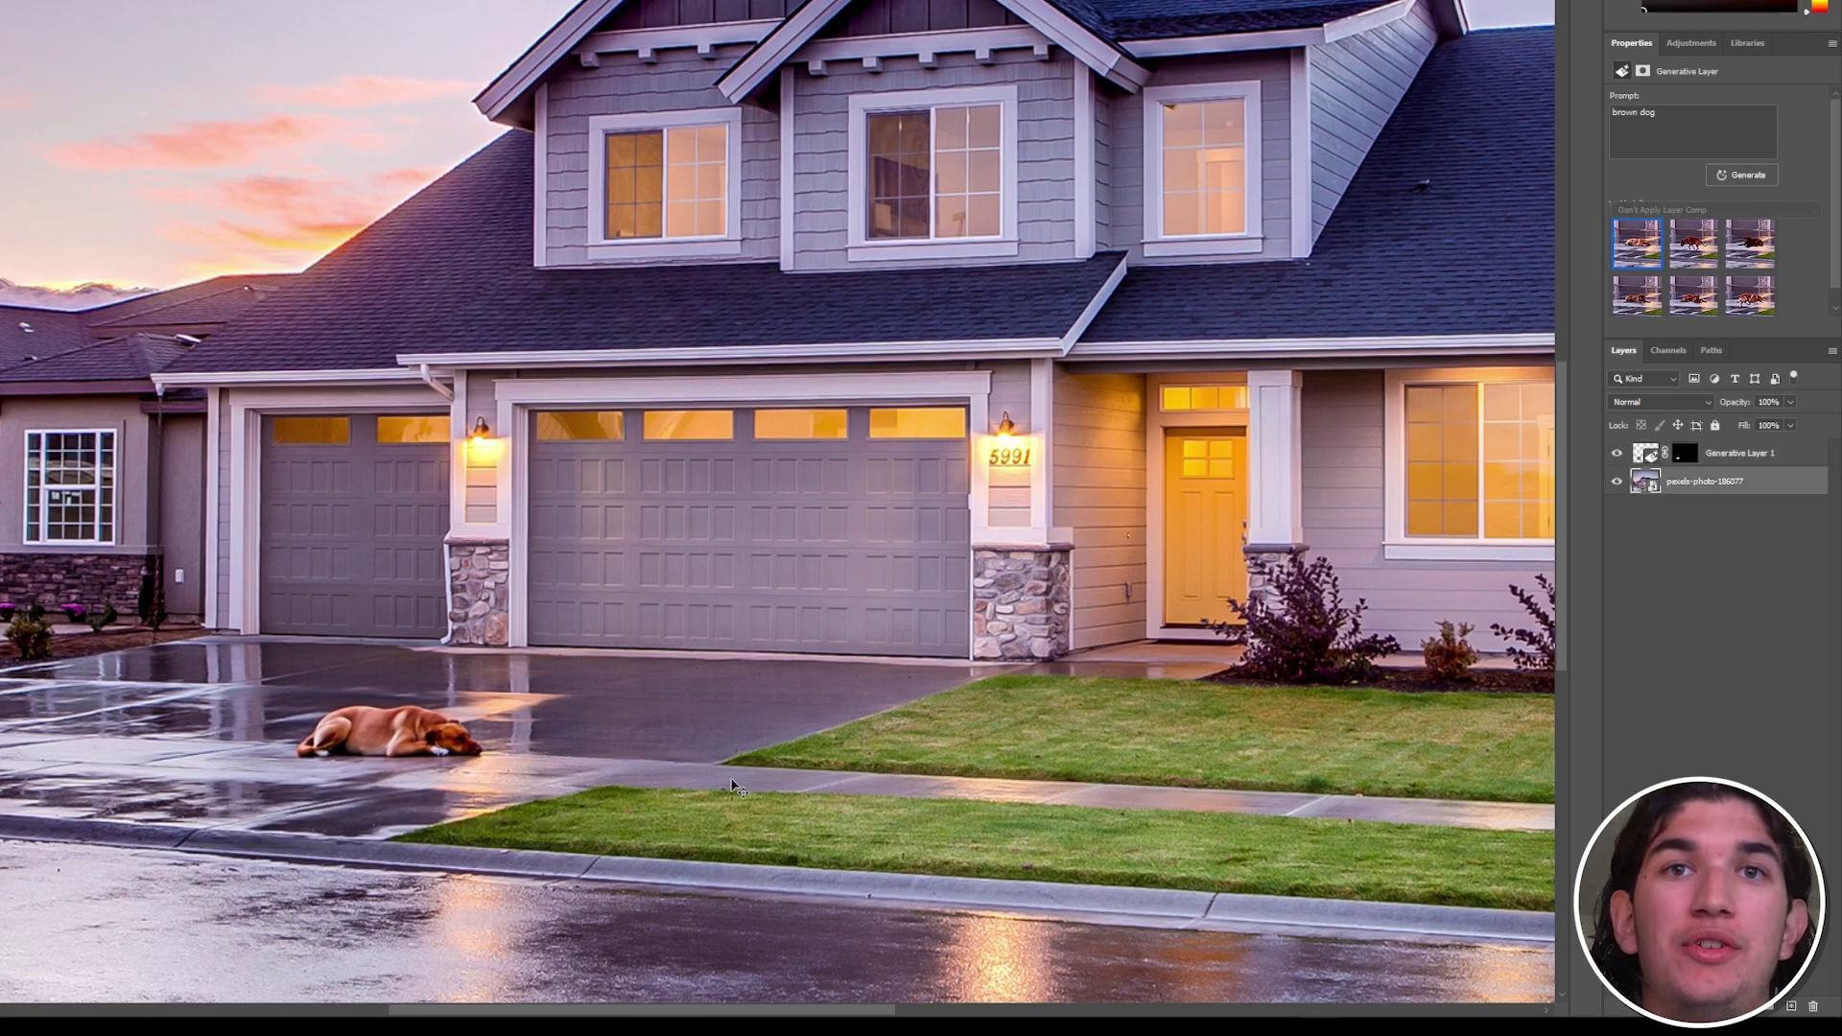
scroll(789, 753, down, 4)
scroll(879, 754, right, 3)
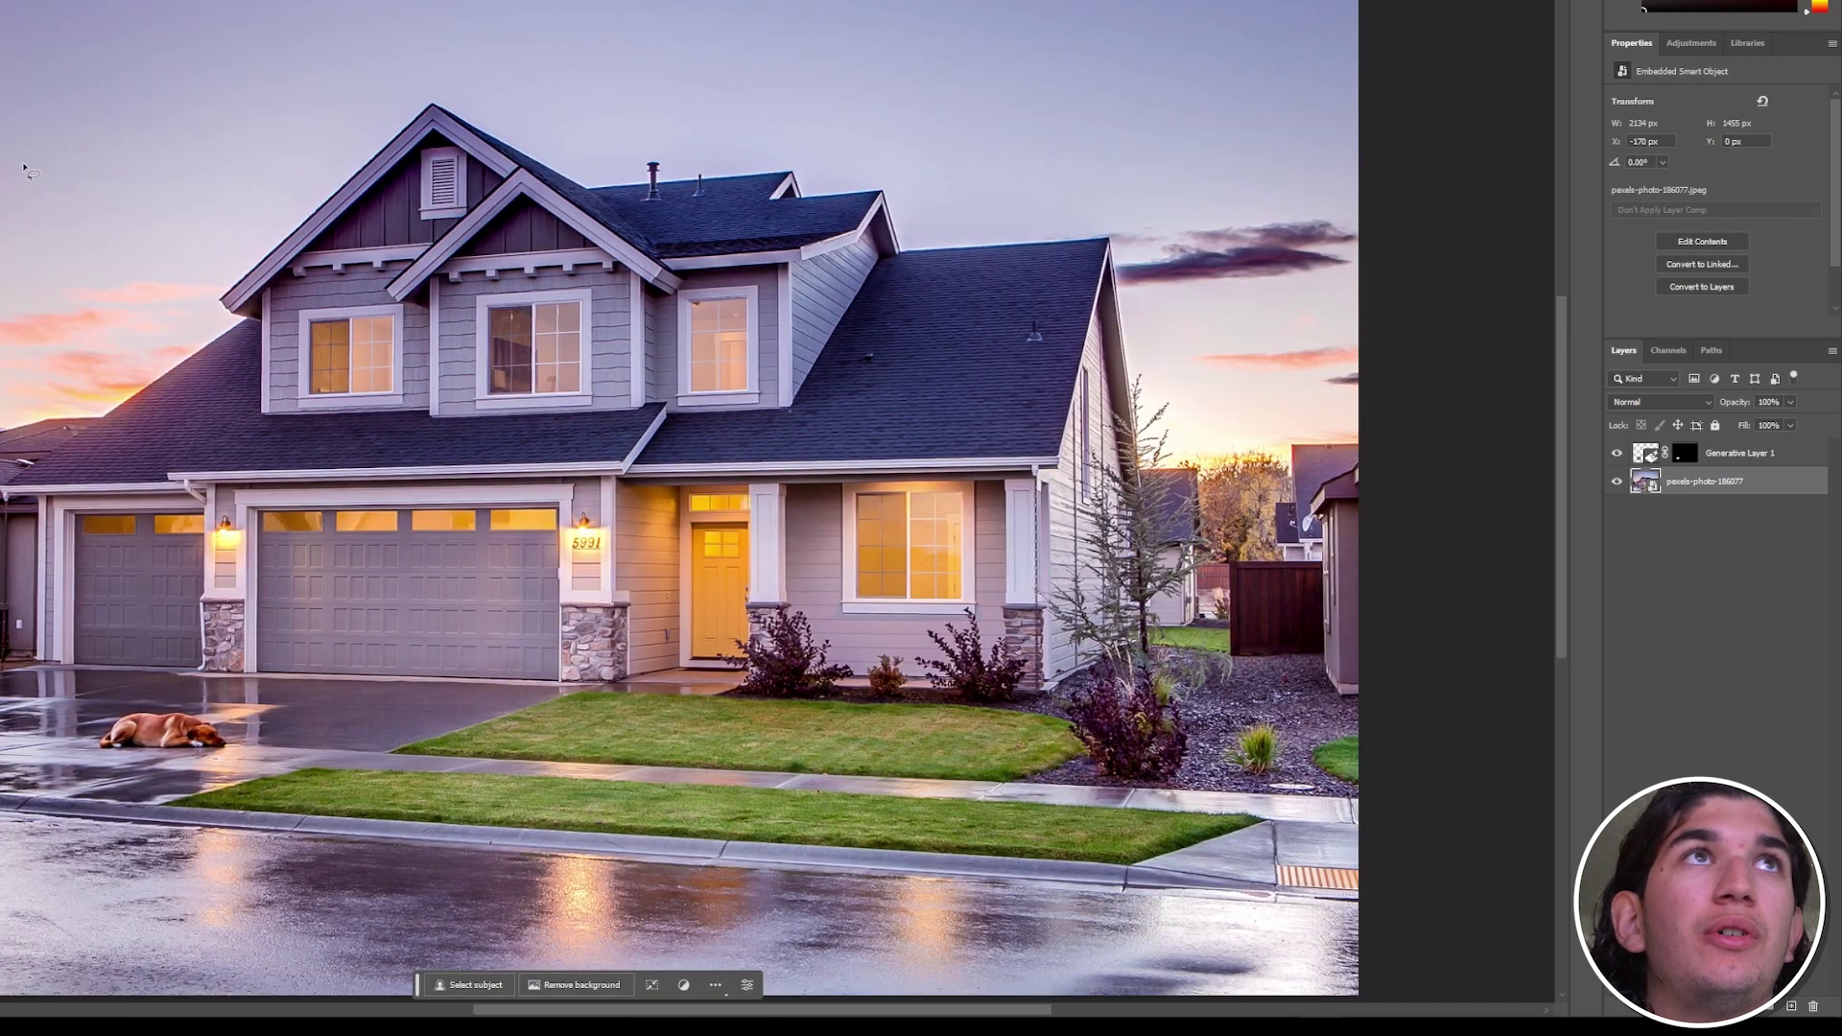
mouse_move(1041, 469)
mouse_down()
mouse_move(1034, 628)
mouse_move(1065, 766)
mouse_move(1200, 789)
mouse_move(1315, 776)
mouse_move(1366, 731)
mouse_move(1373, 572)
mouse_move(1353, 449)
mouse_move(1190, 444)
mouse_move(1042, 474)
mouse_up()
click(1058, 810)
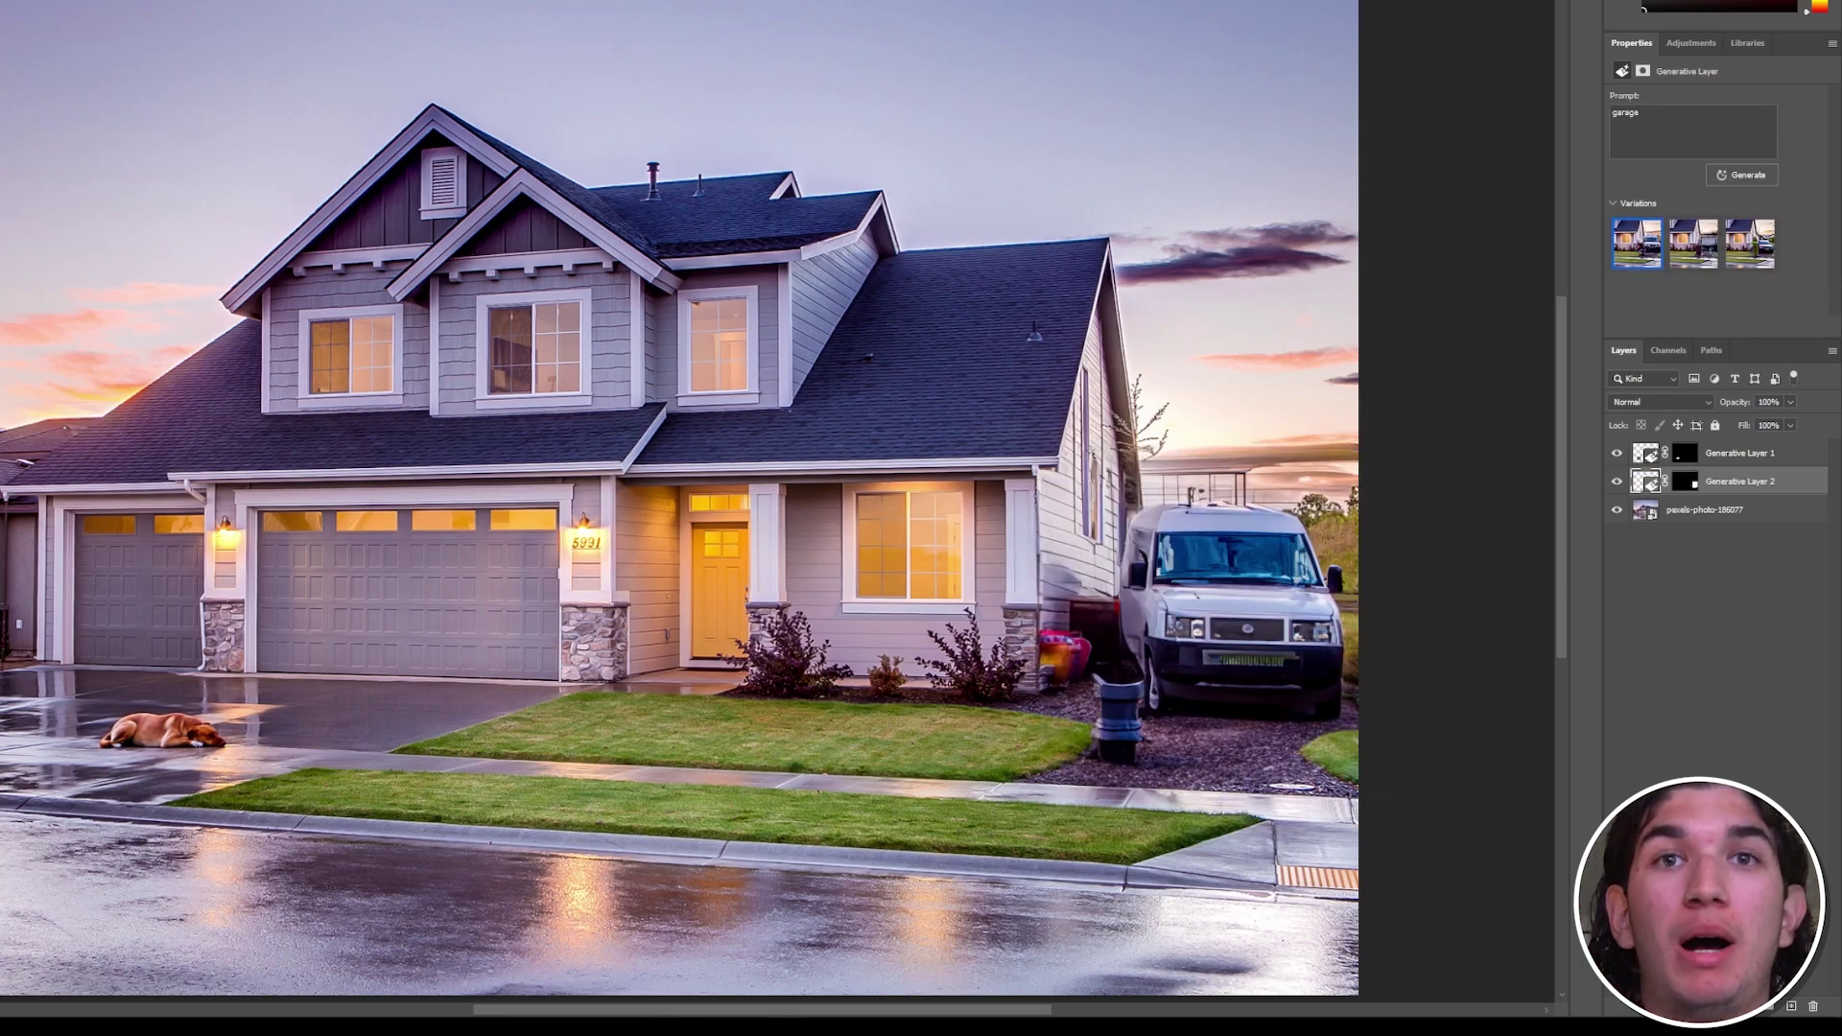
- Compare the three generated garage variations beside the house and return to the first one
click(1694, 257)
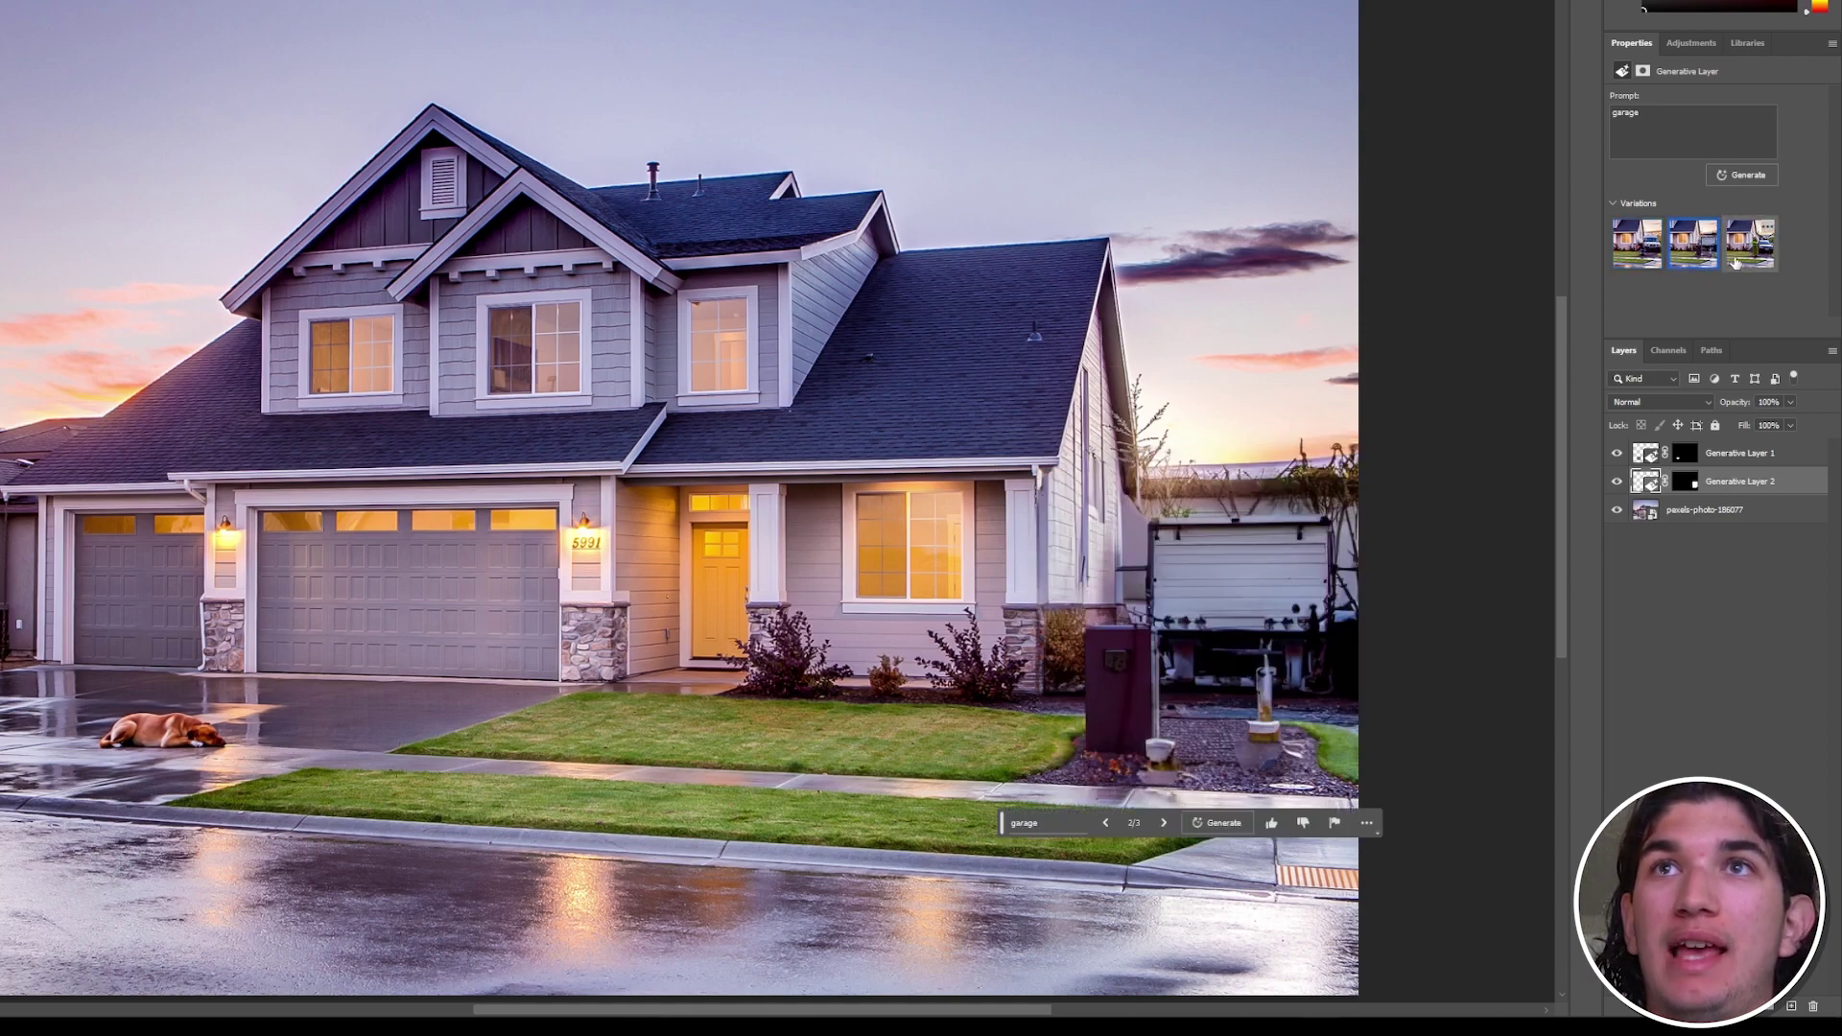
click(1755, 253)
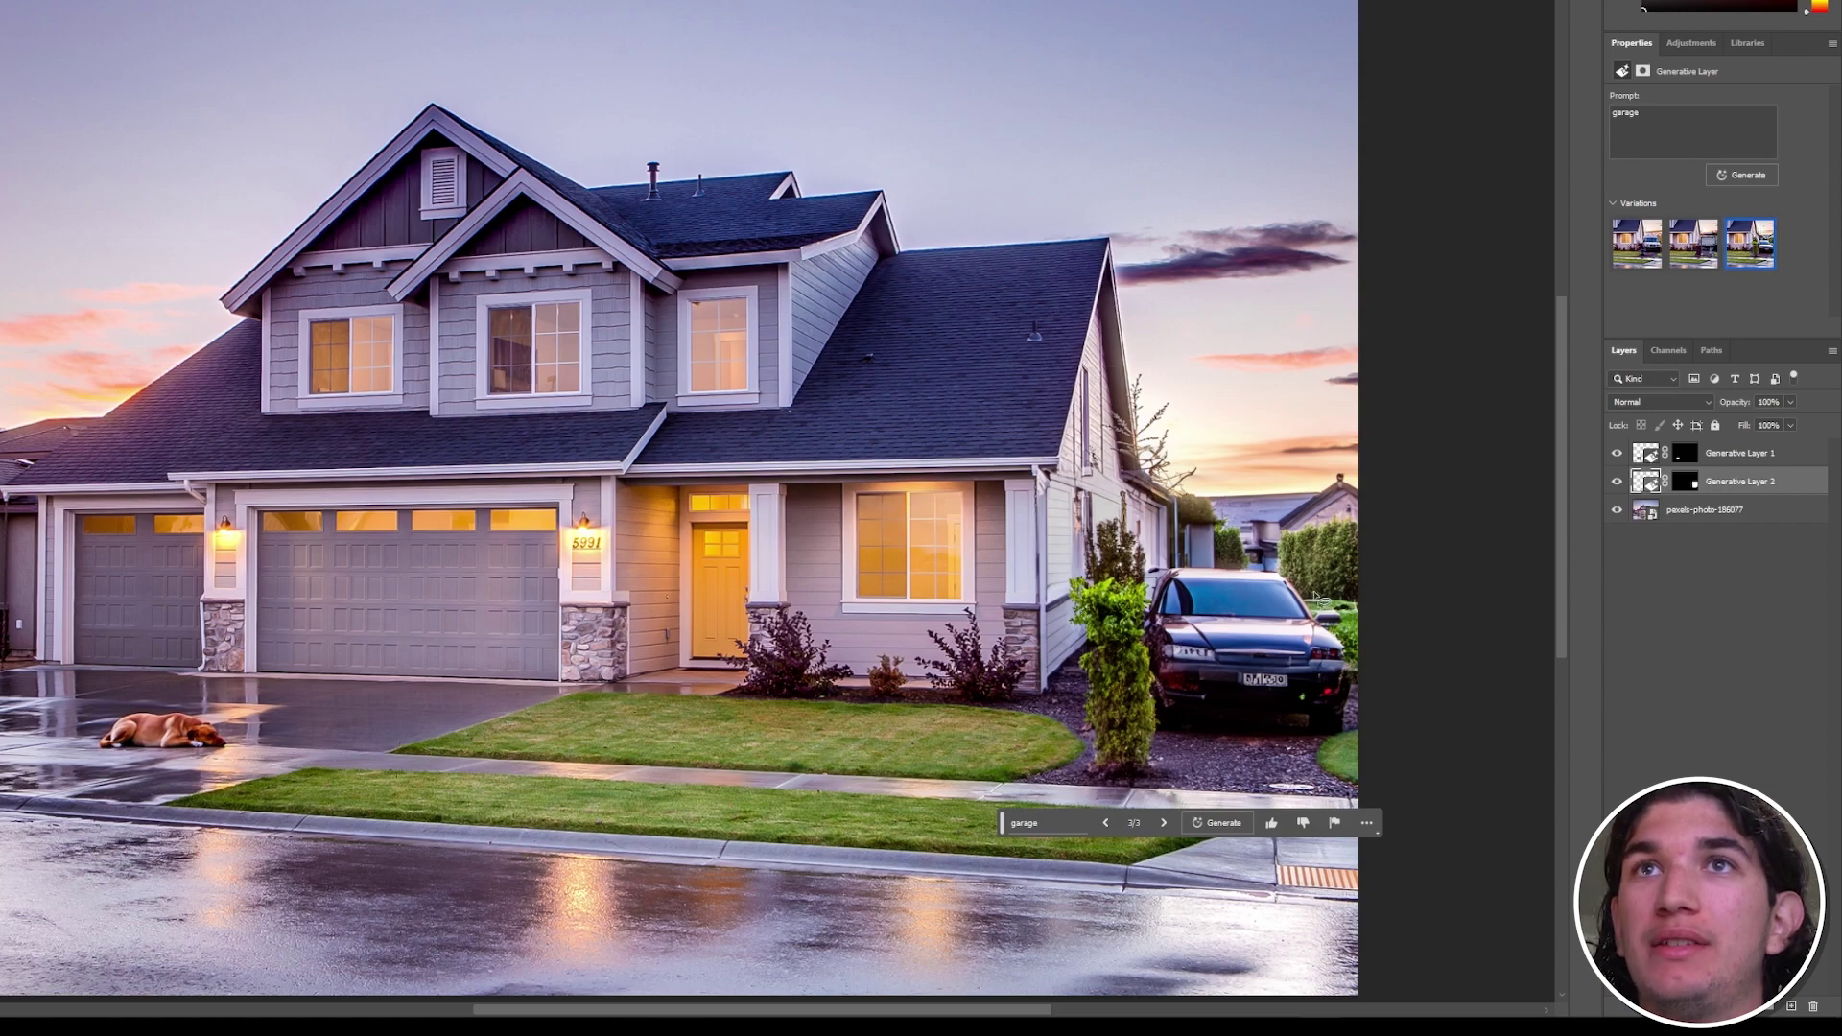
click(1702, 257)
click(1636, 245)
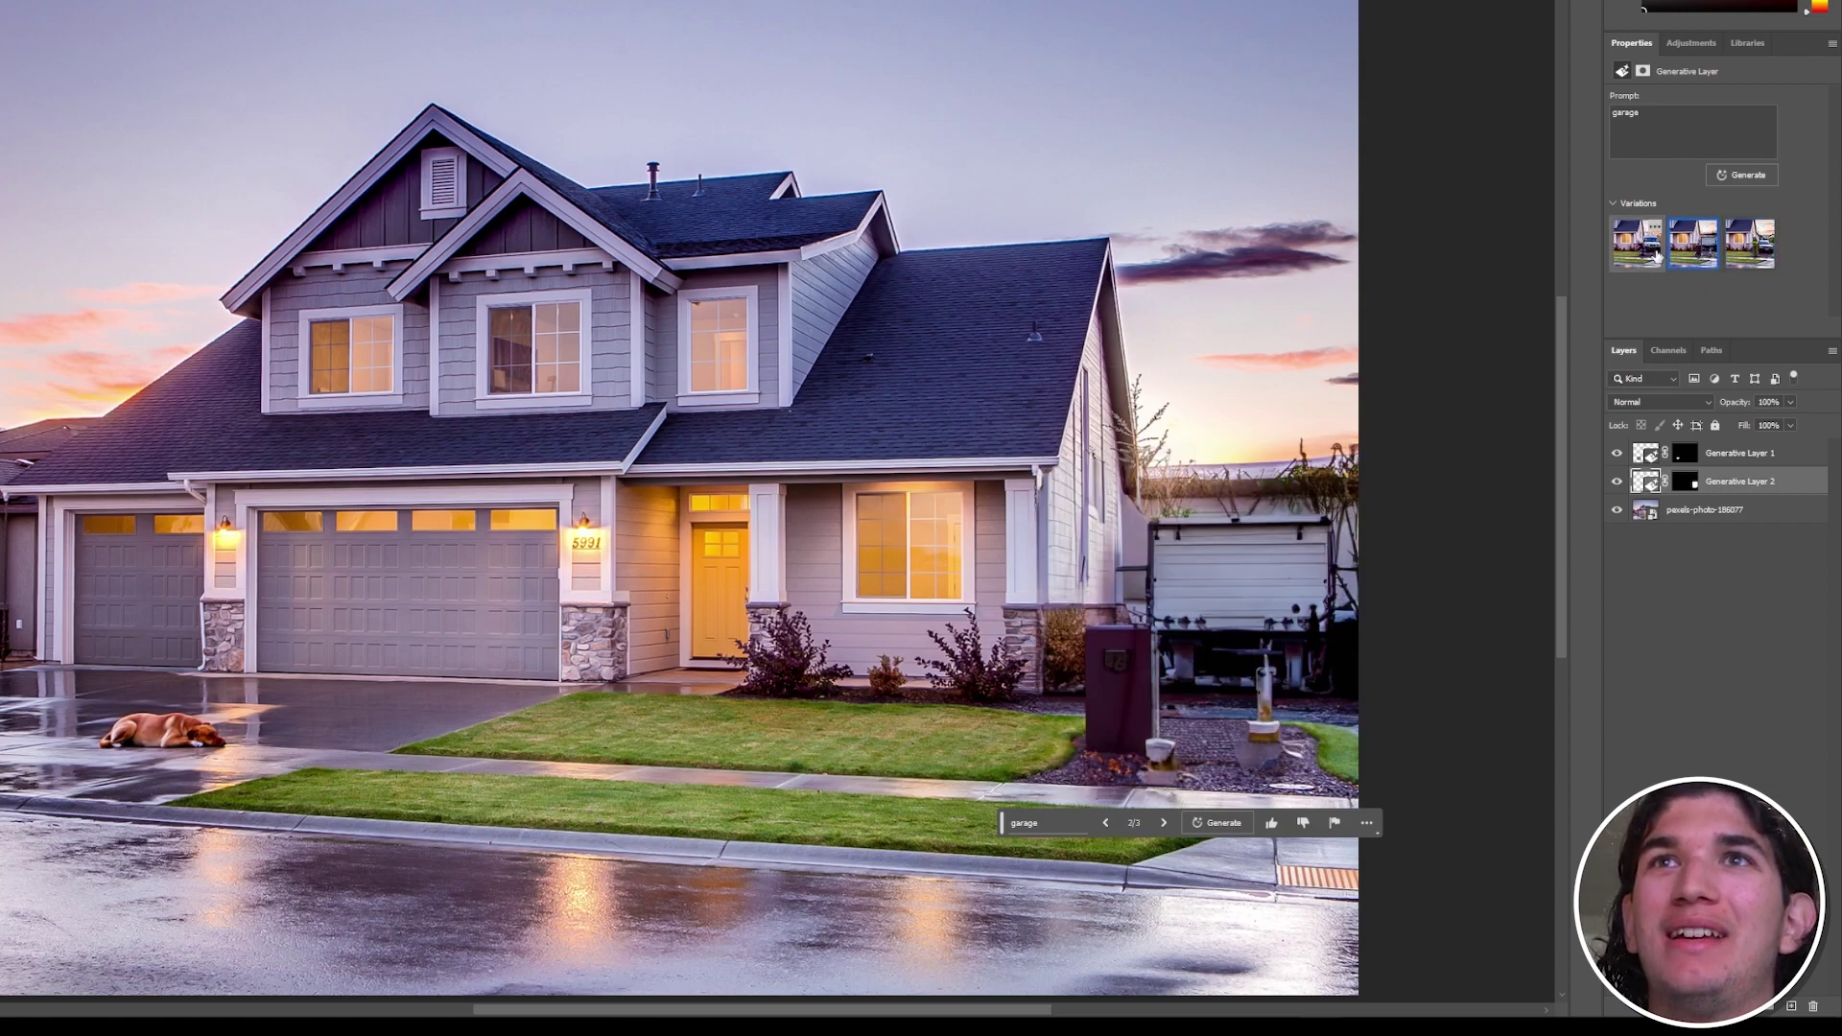
- Regenerate the area beside the house with the prompt "garage with roller door white"
click(1066, 823)
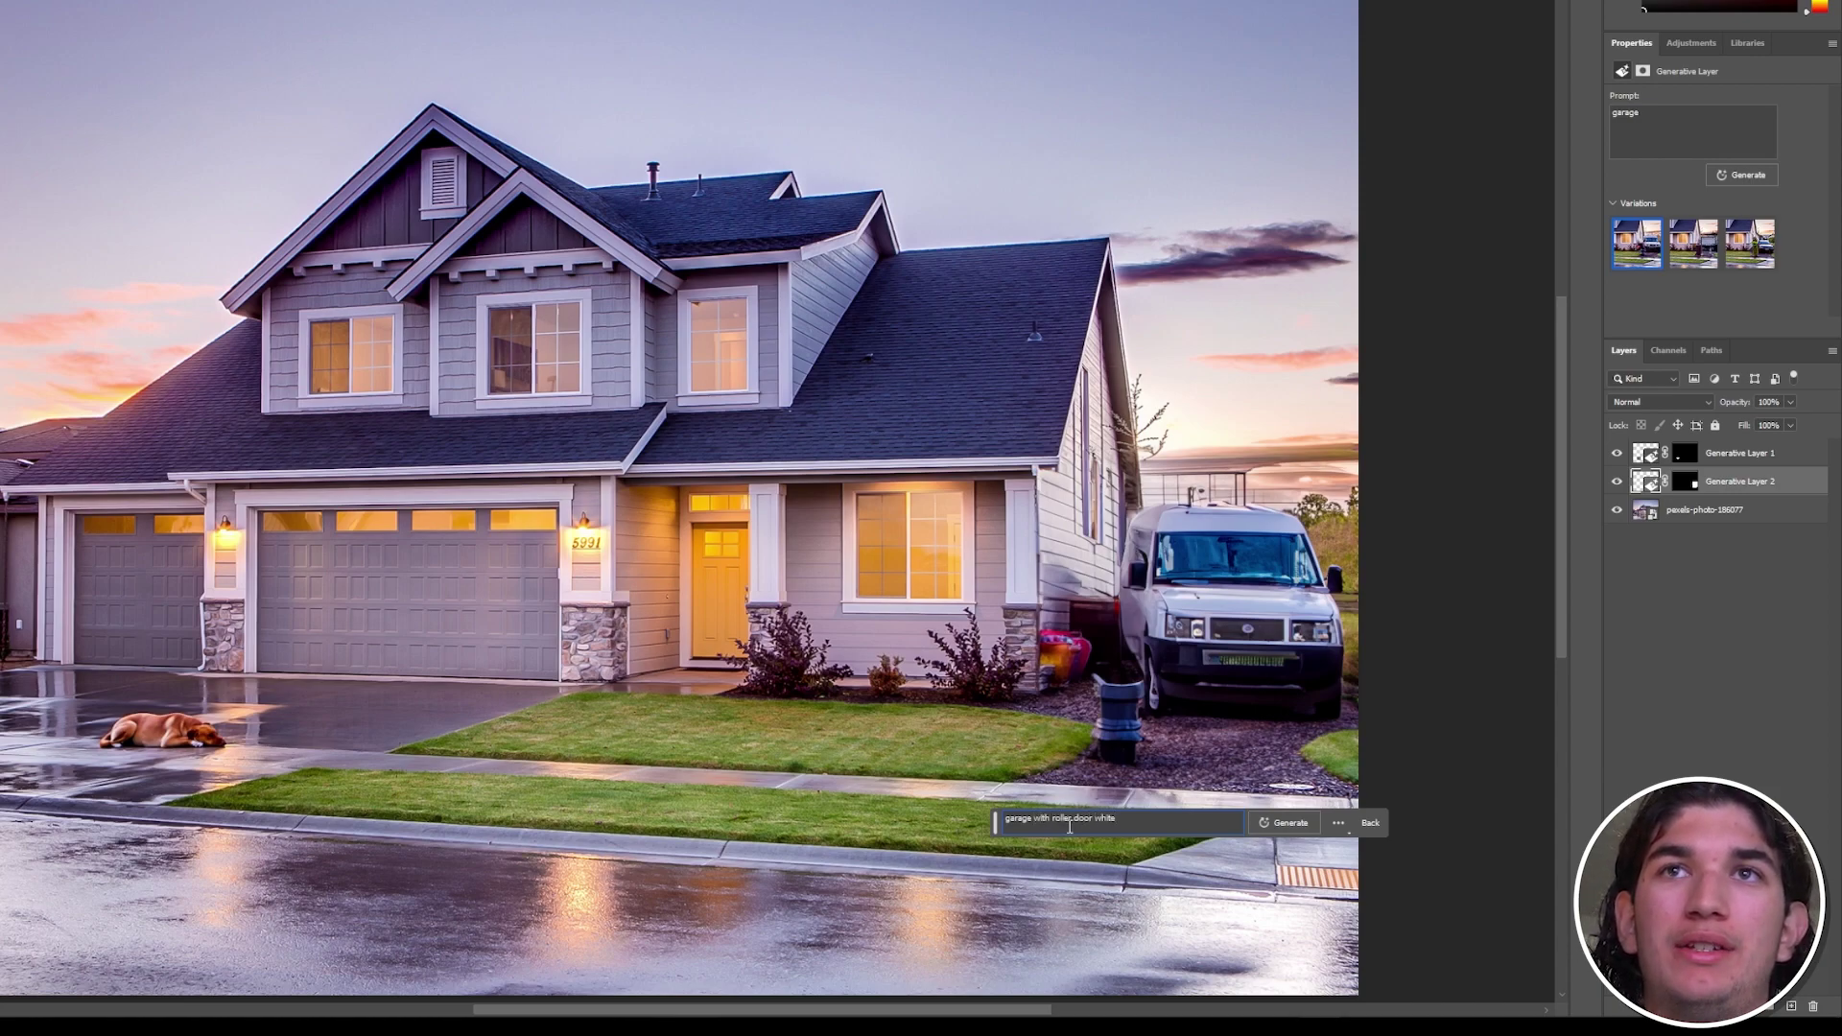
key(Return)
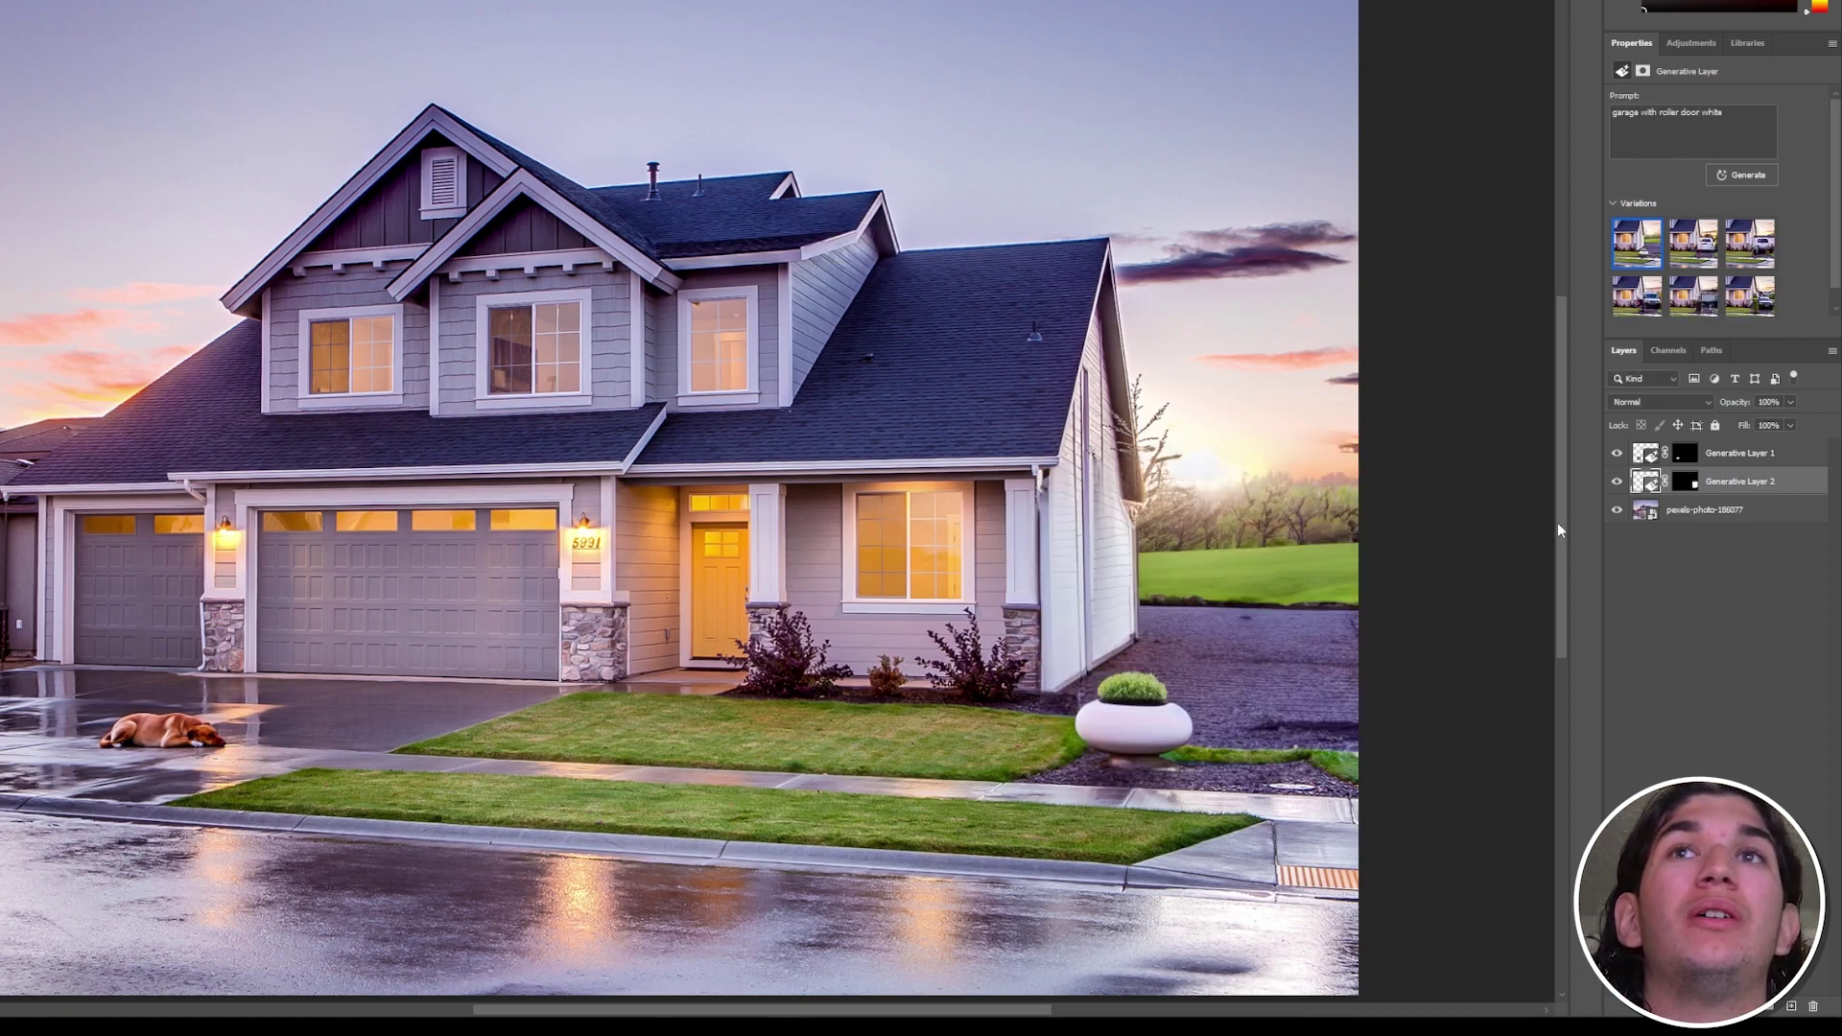
- Compare the "garage with roller door white" variations with the earlier "garage" ones and return to the first variation
click(1693, 244)
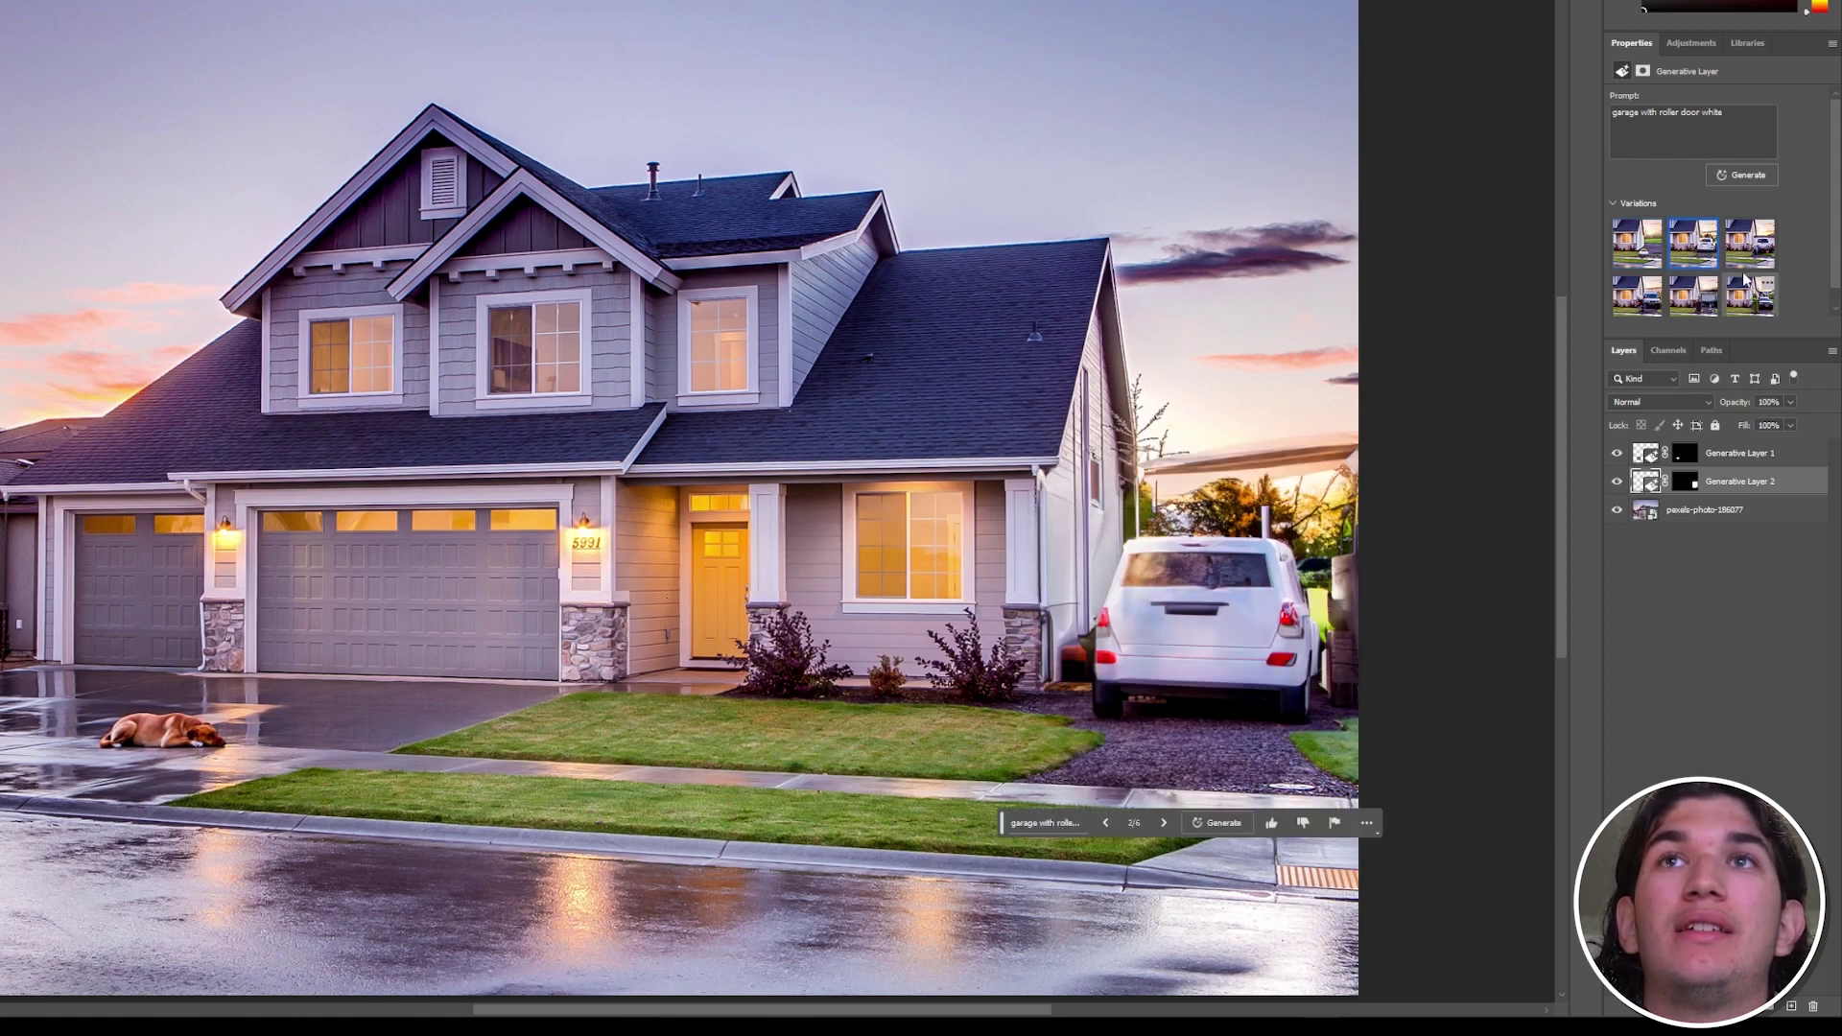
click(1748, 252)
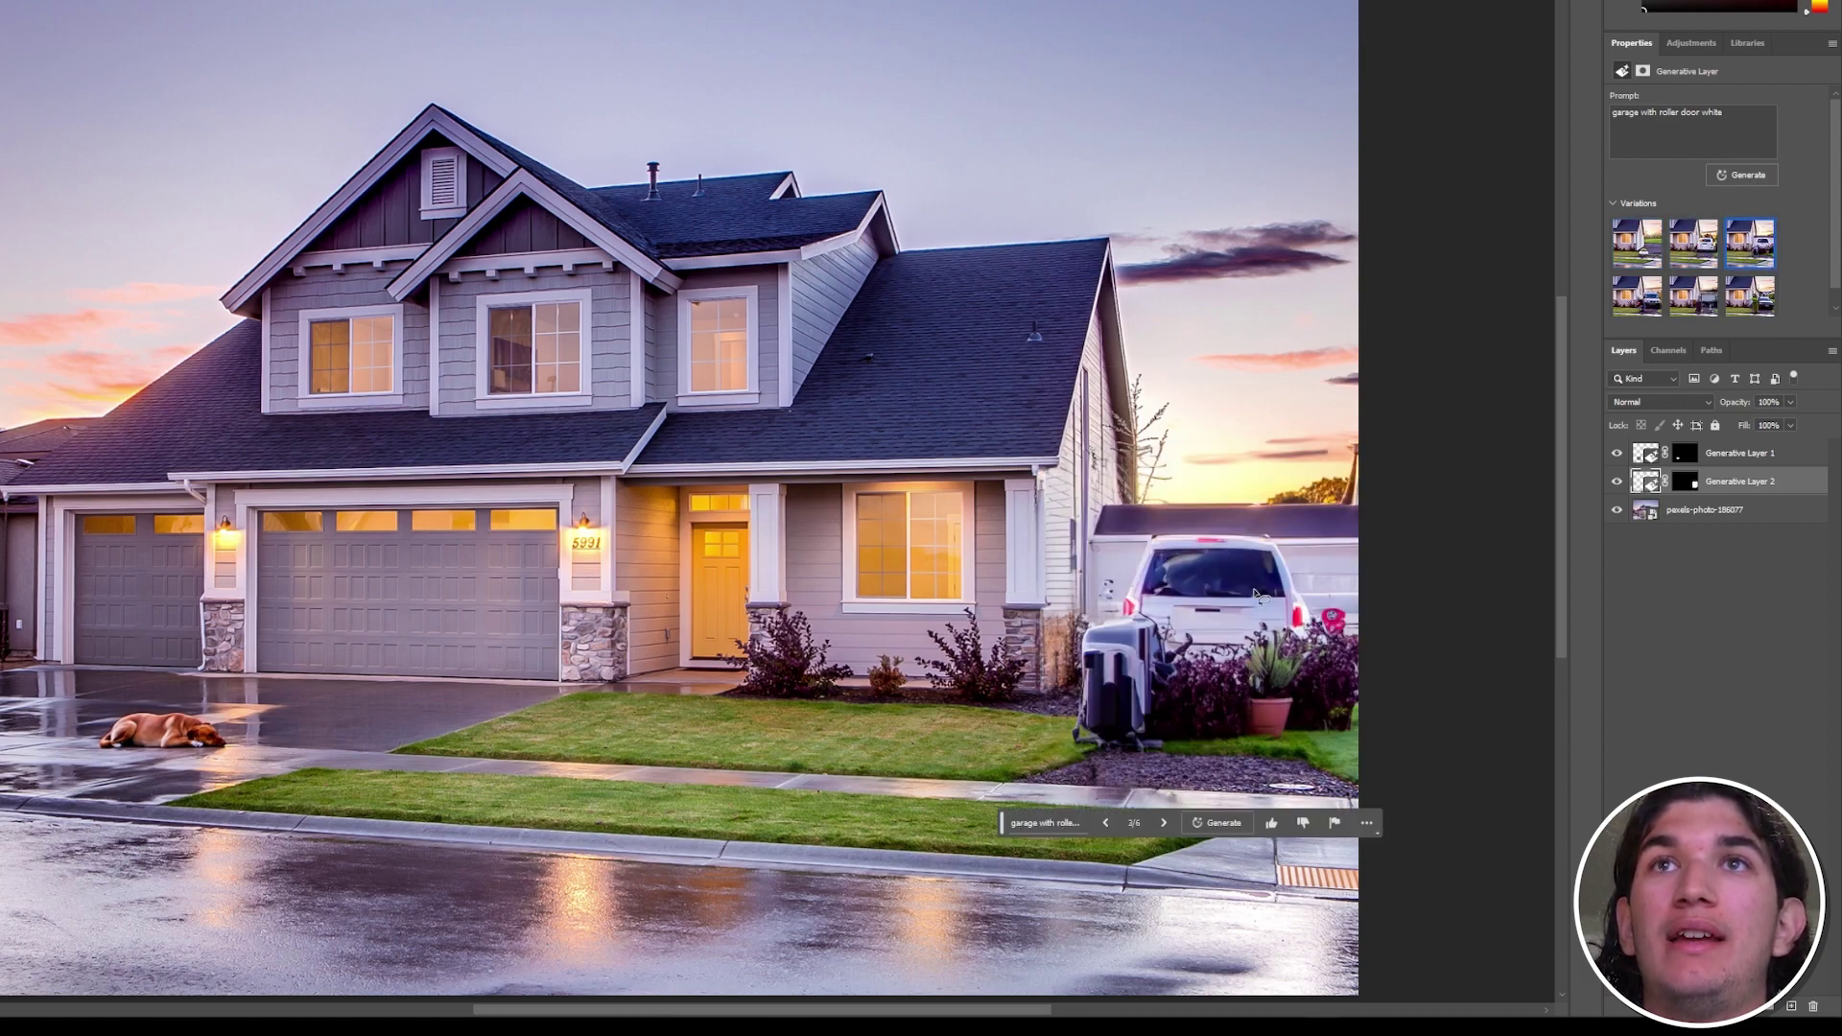
click(1636, 291)
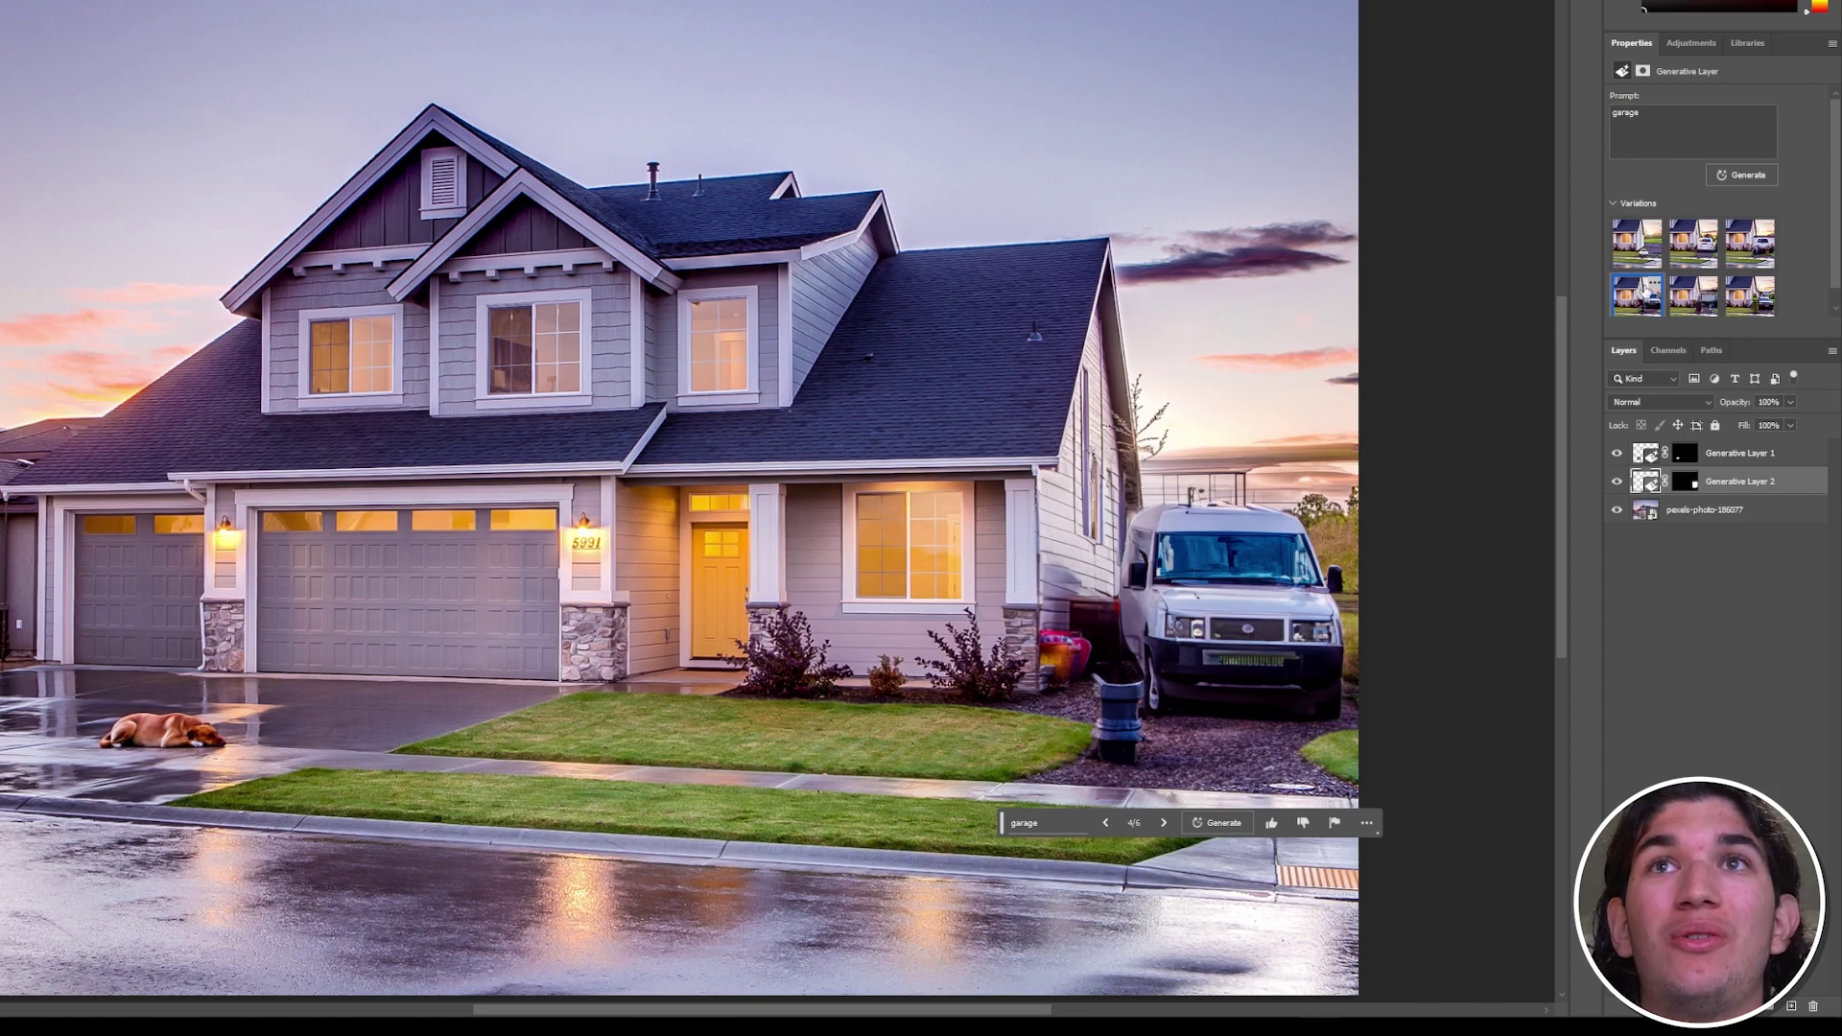
click(1694, 308)
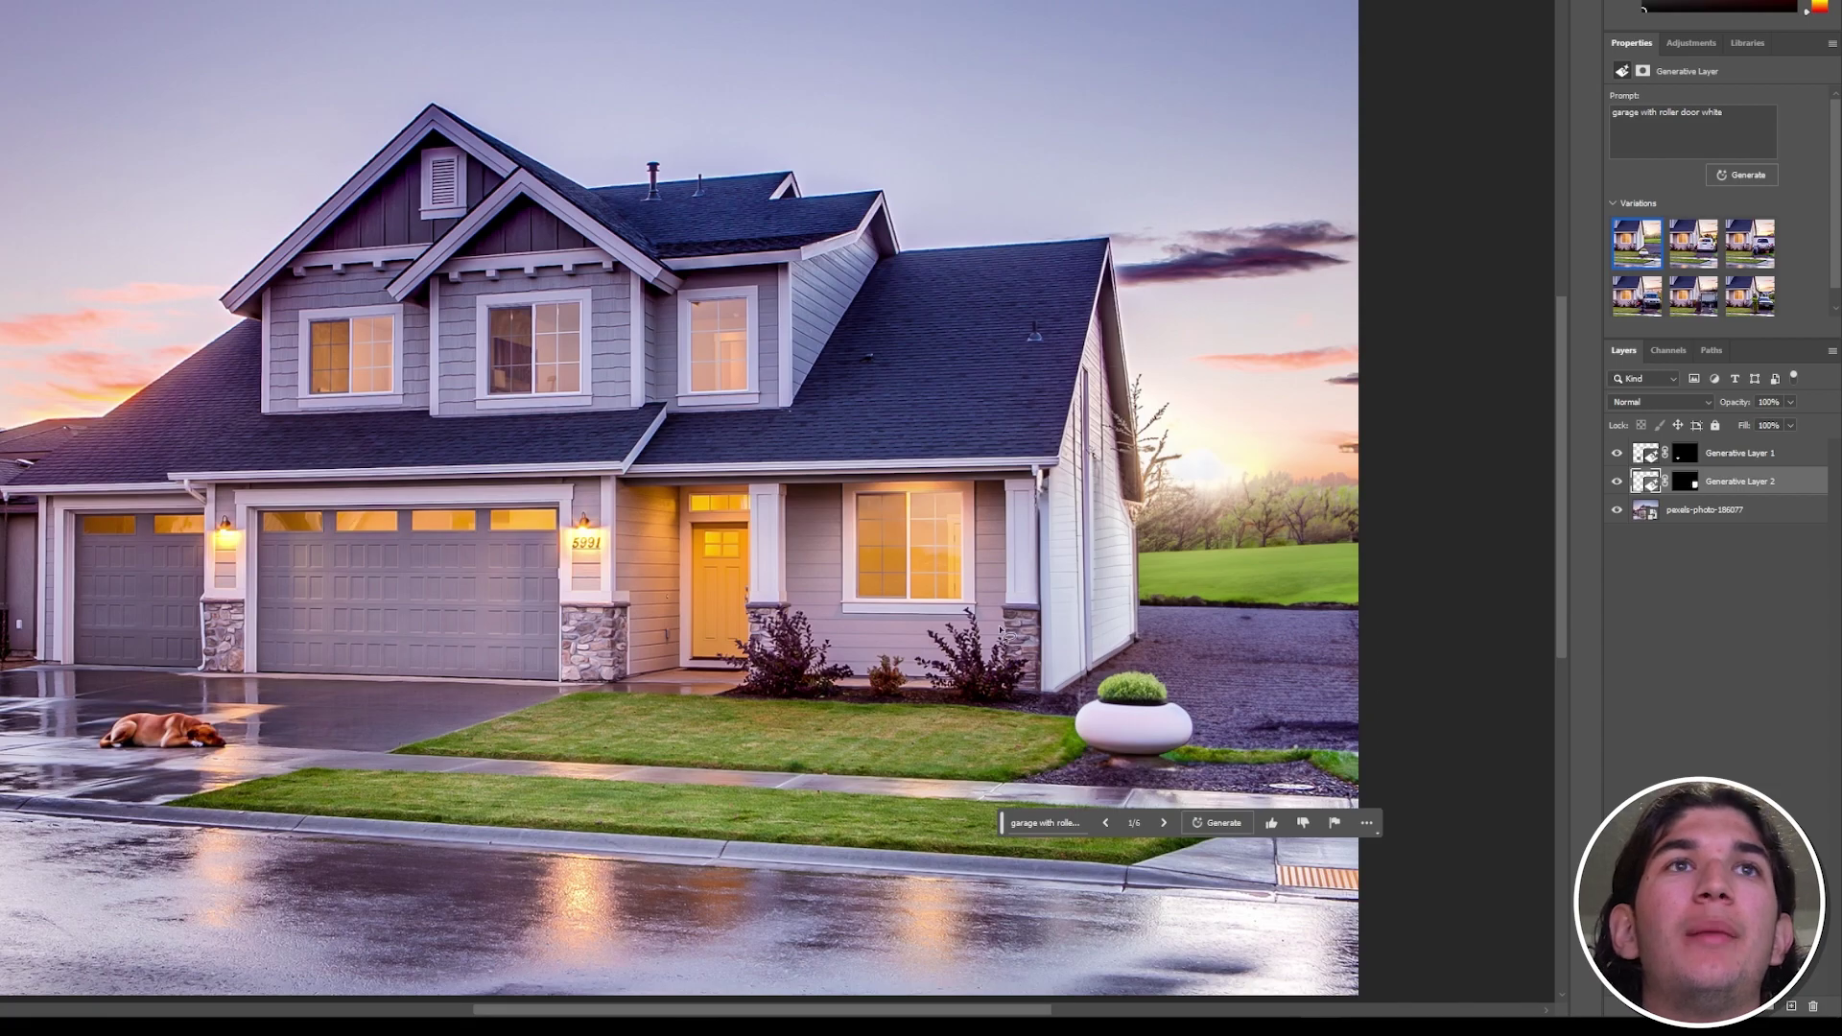
- Select the house number beside the large garage door and remove it with Generative Fill, leaving the prompt empty
scroll(510, 558, up, 4)
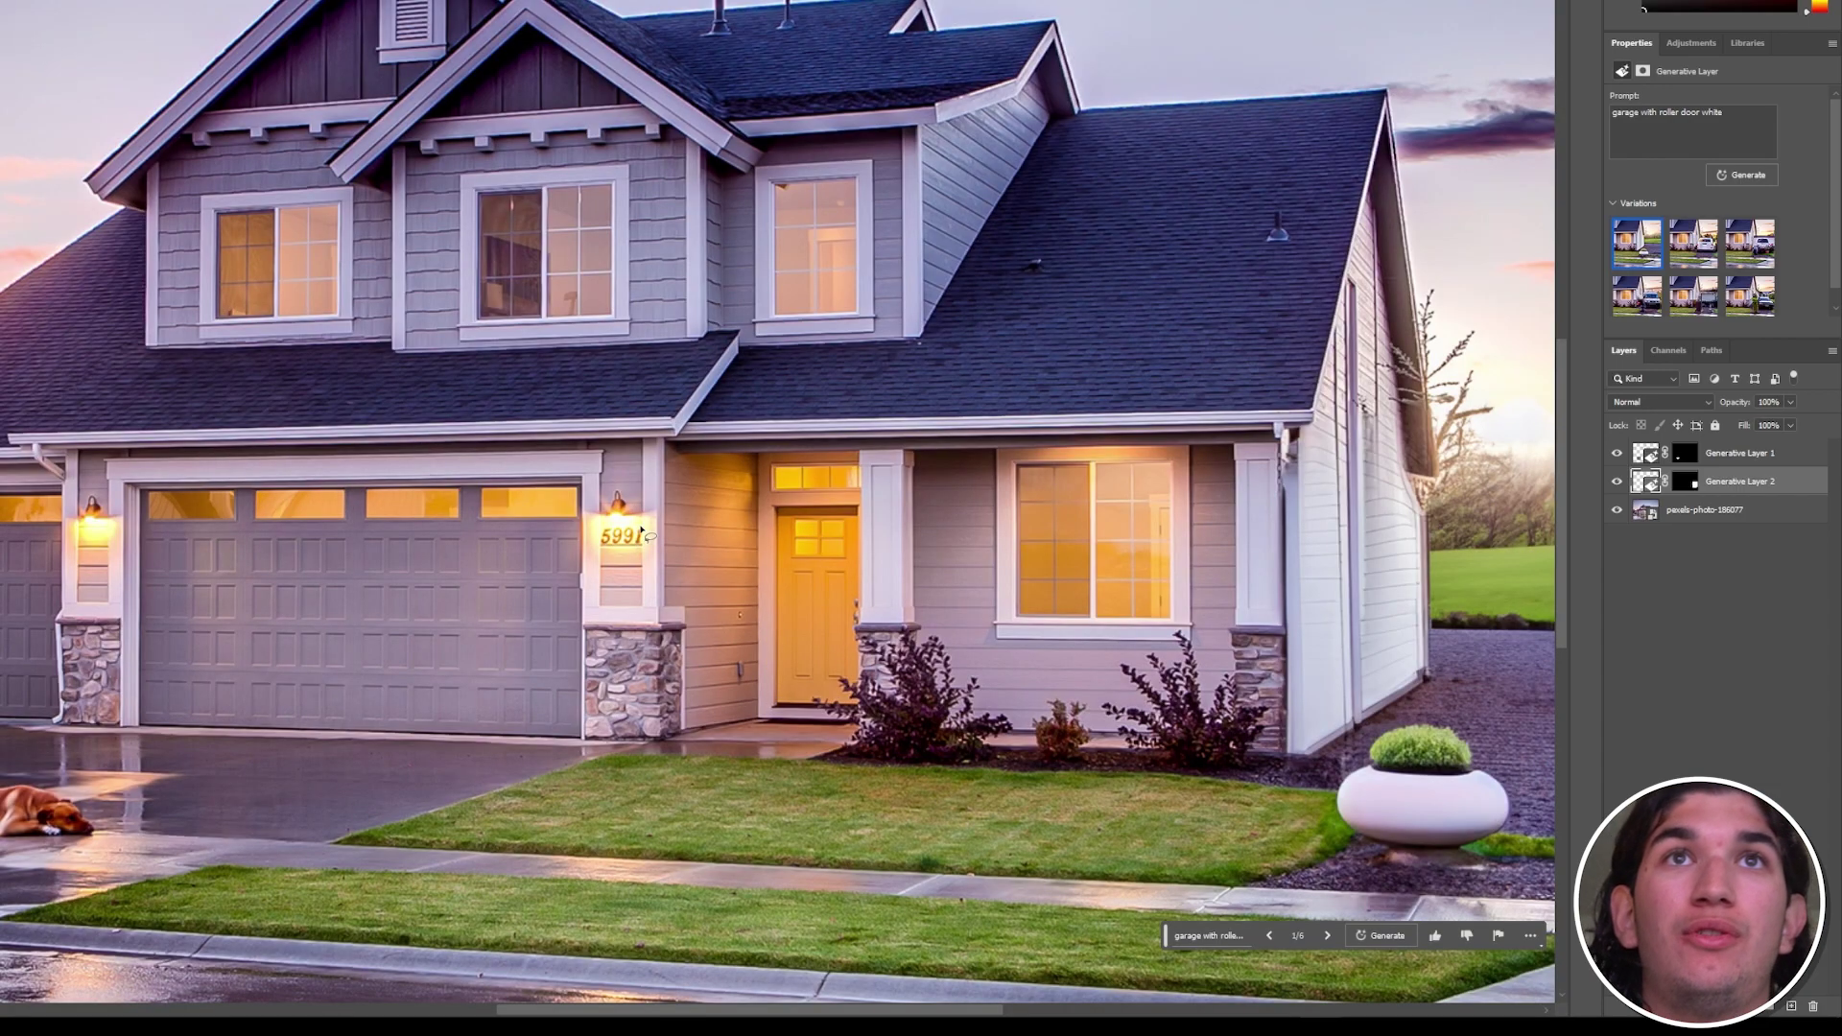
mouse_move(641, 531)
mouse_down()
mouse_move(599, 524)
mouse_move(641, 531)
mouse_up()
click(492, 573)
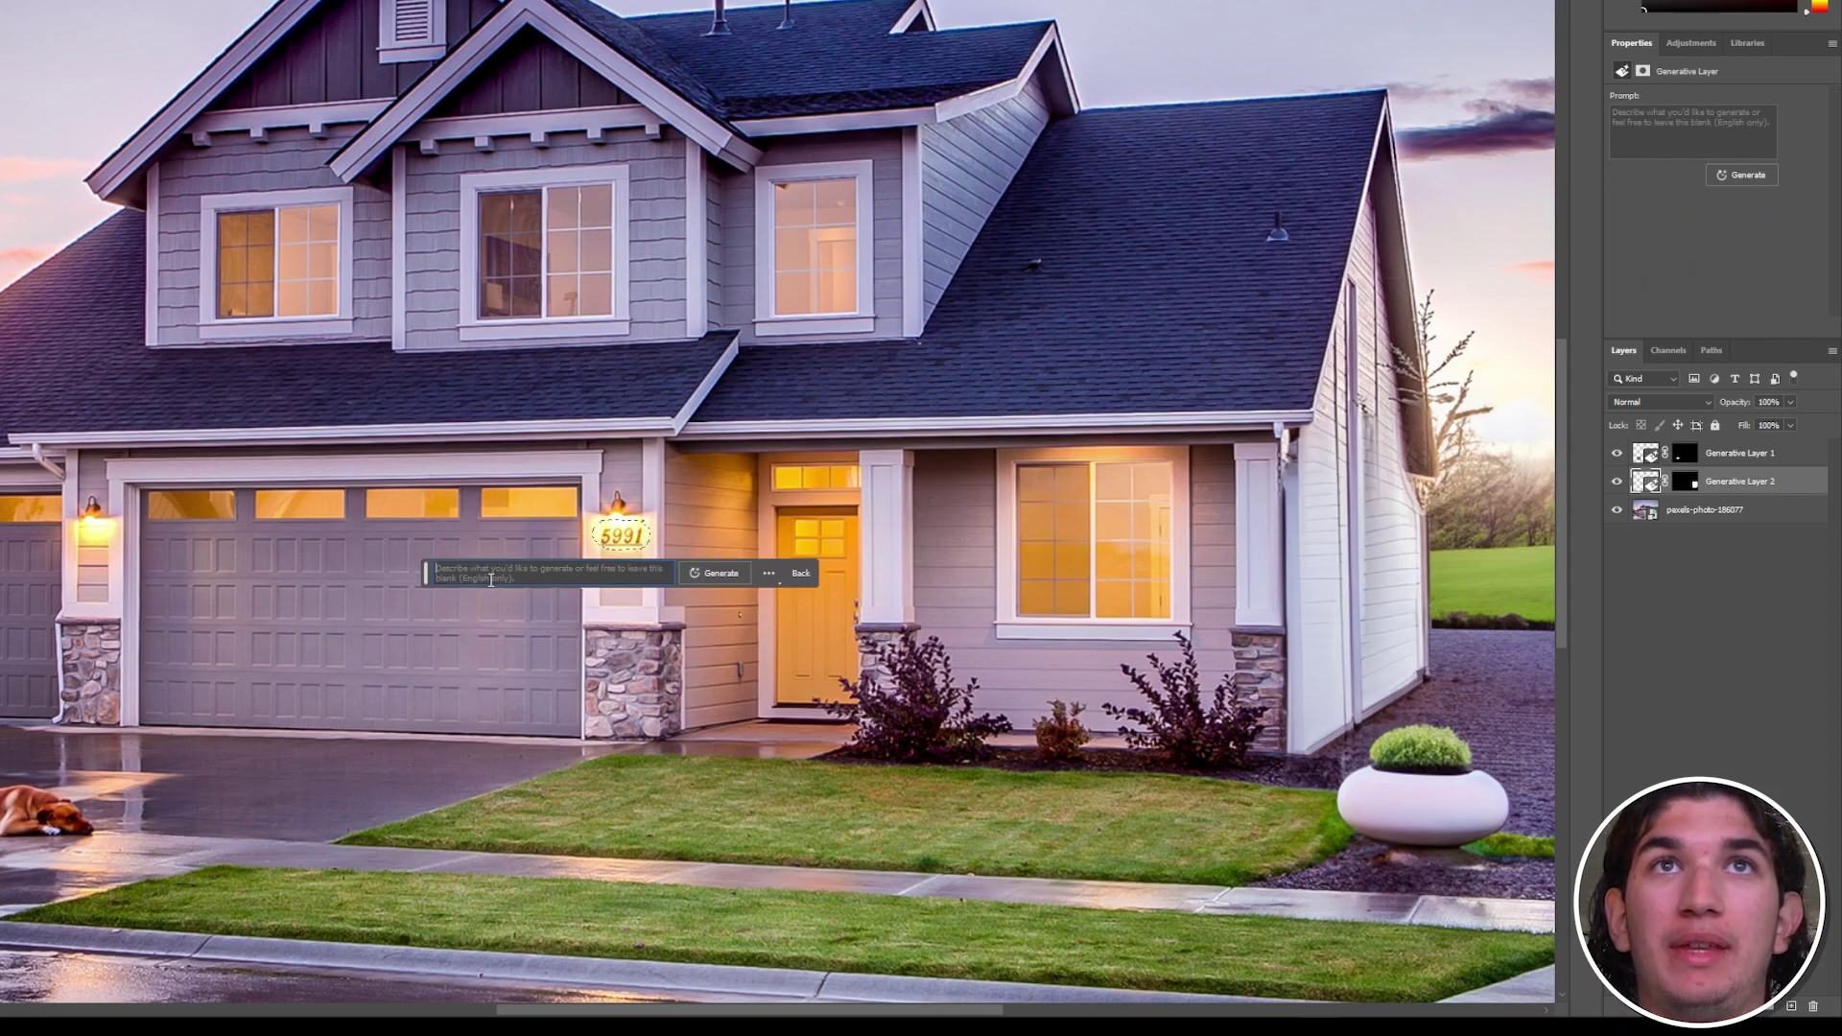
click(697, 576)
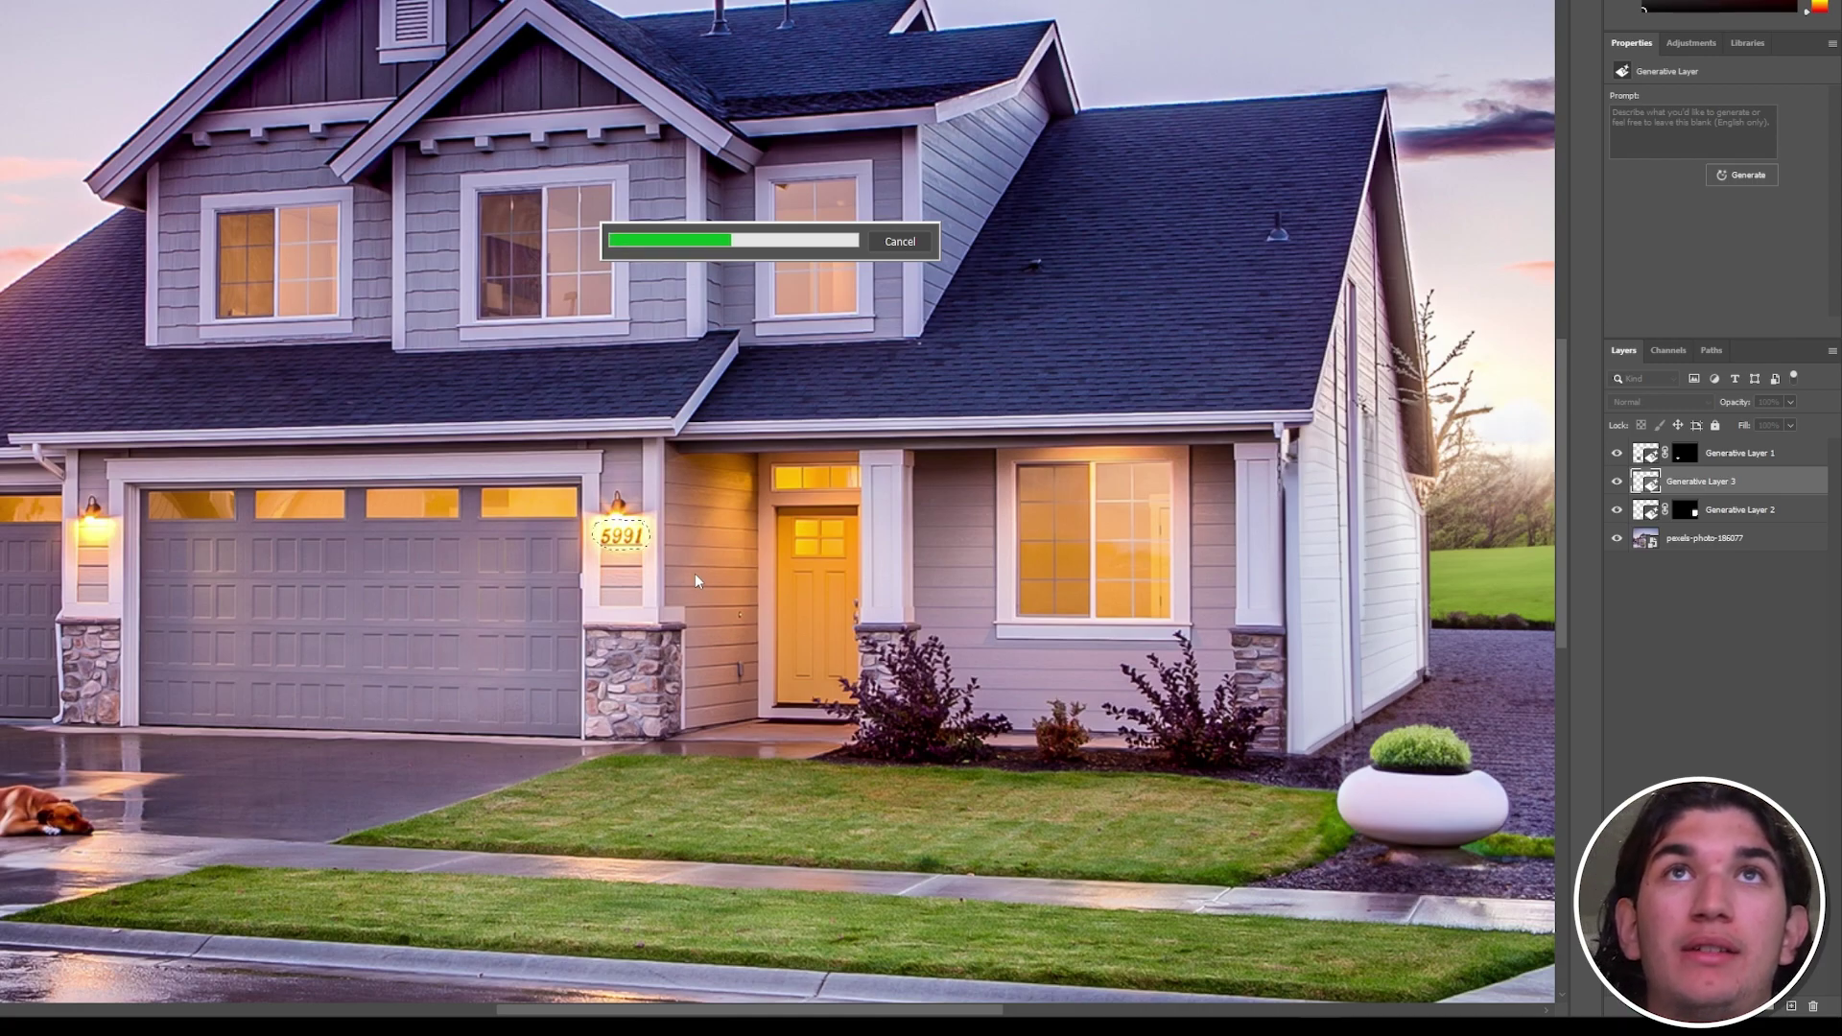
drag(432, 582, 499, 783)
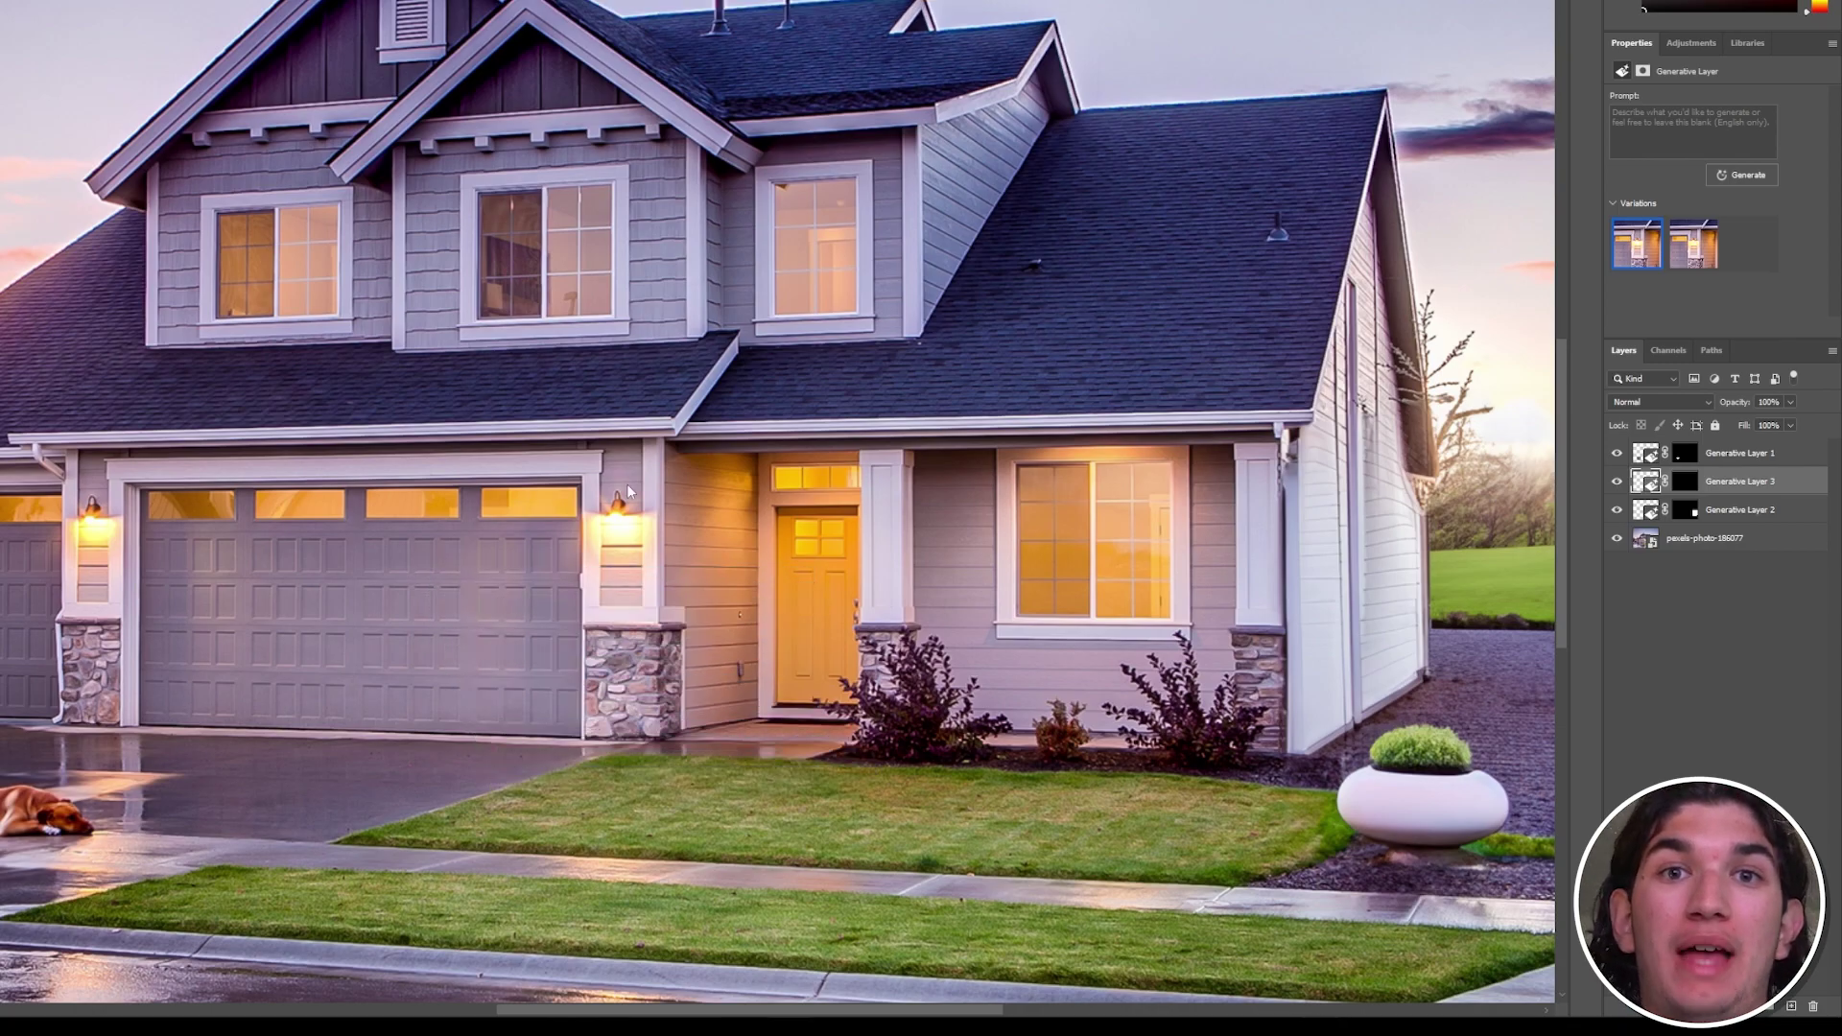
- Compare the two generated variations of the wall under the garage lamp up close and return to the first one
click(1693, 245)
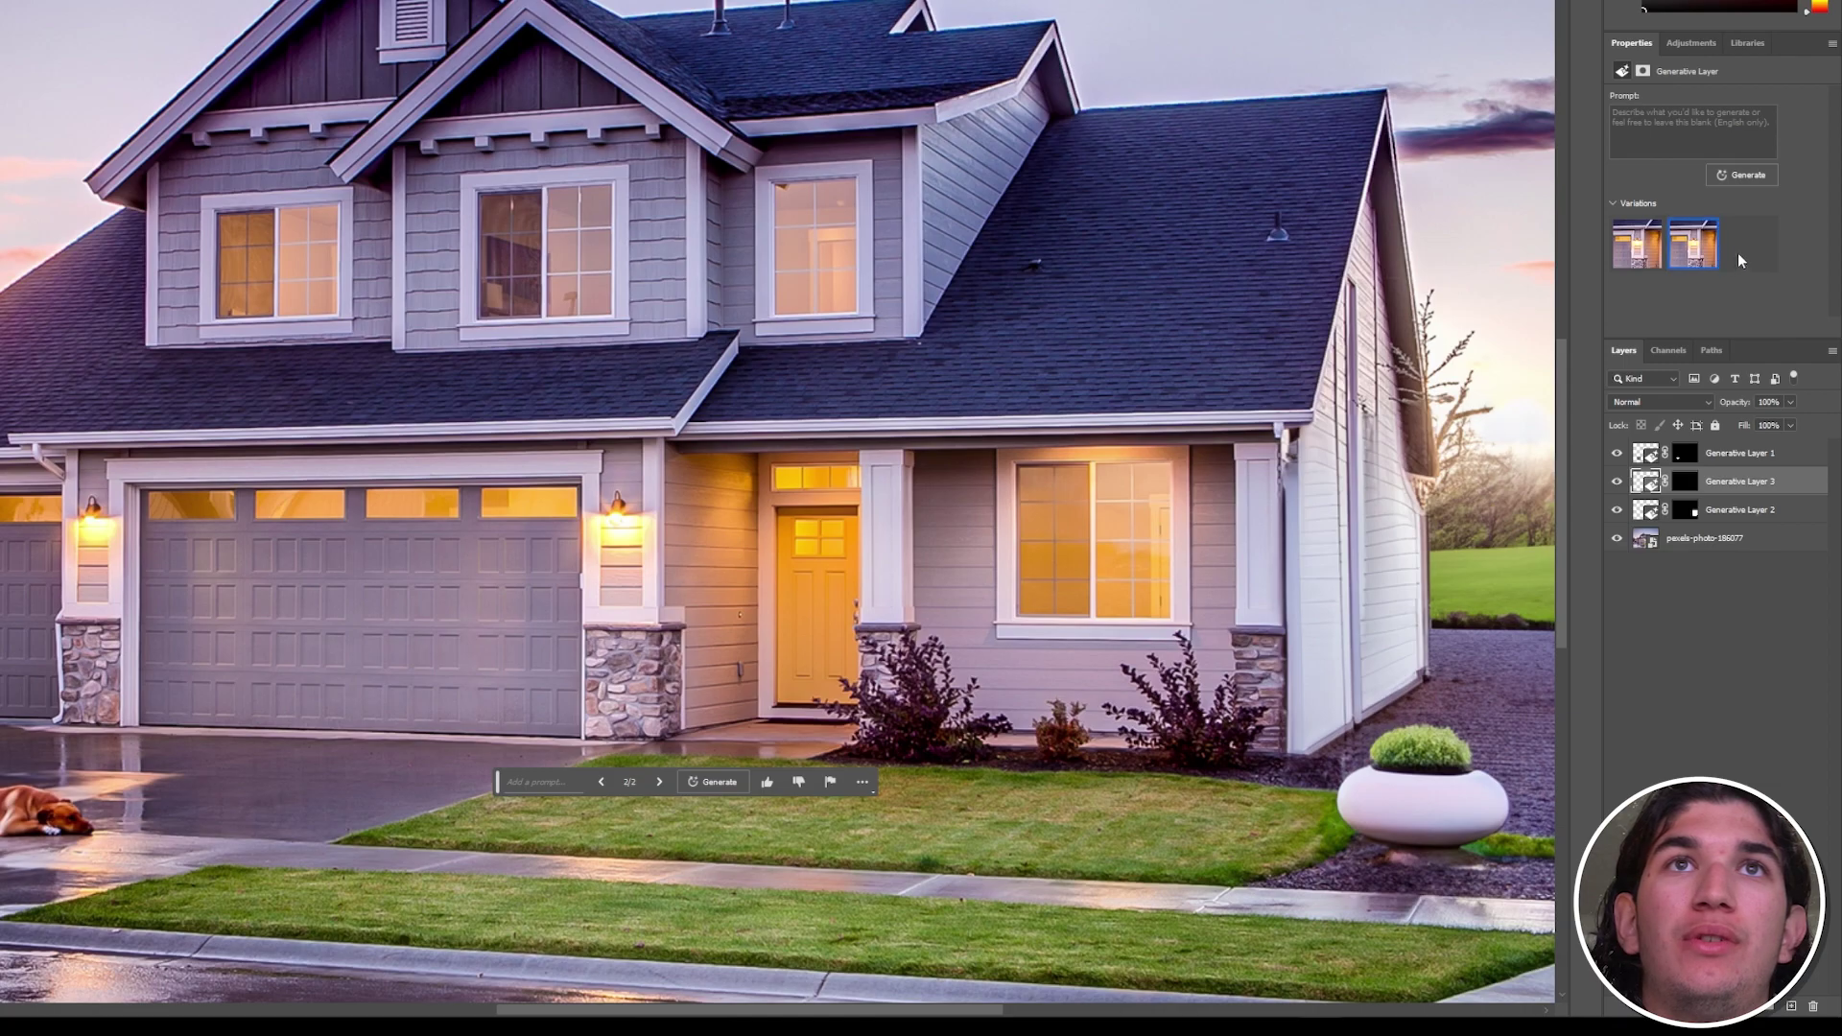
scroll(616, 500, up, 3)
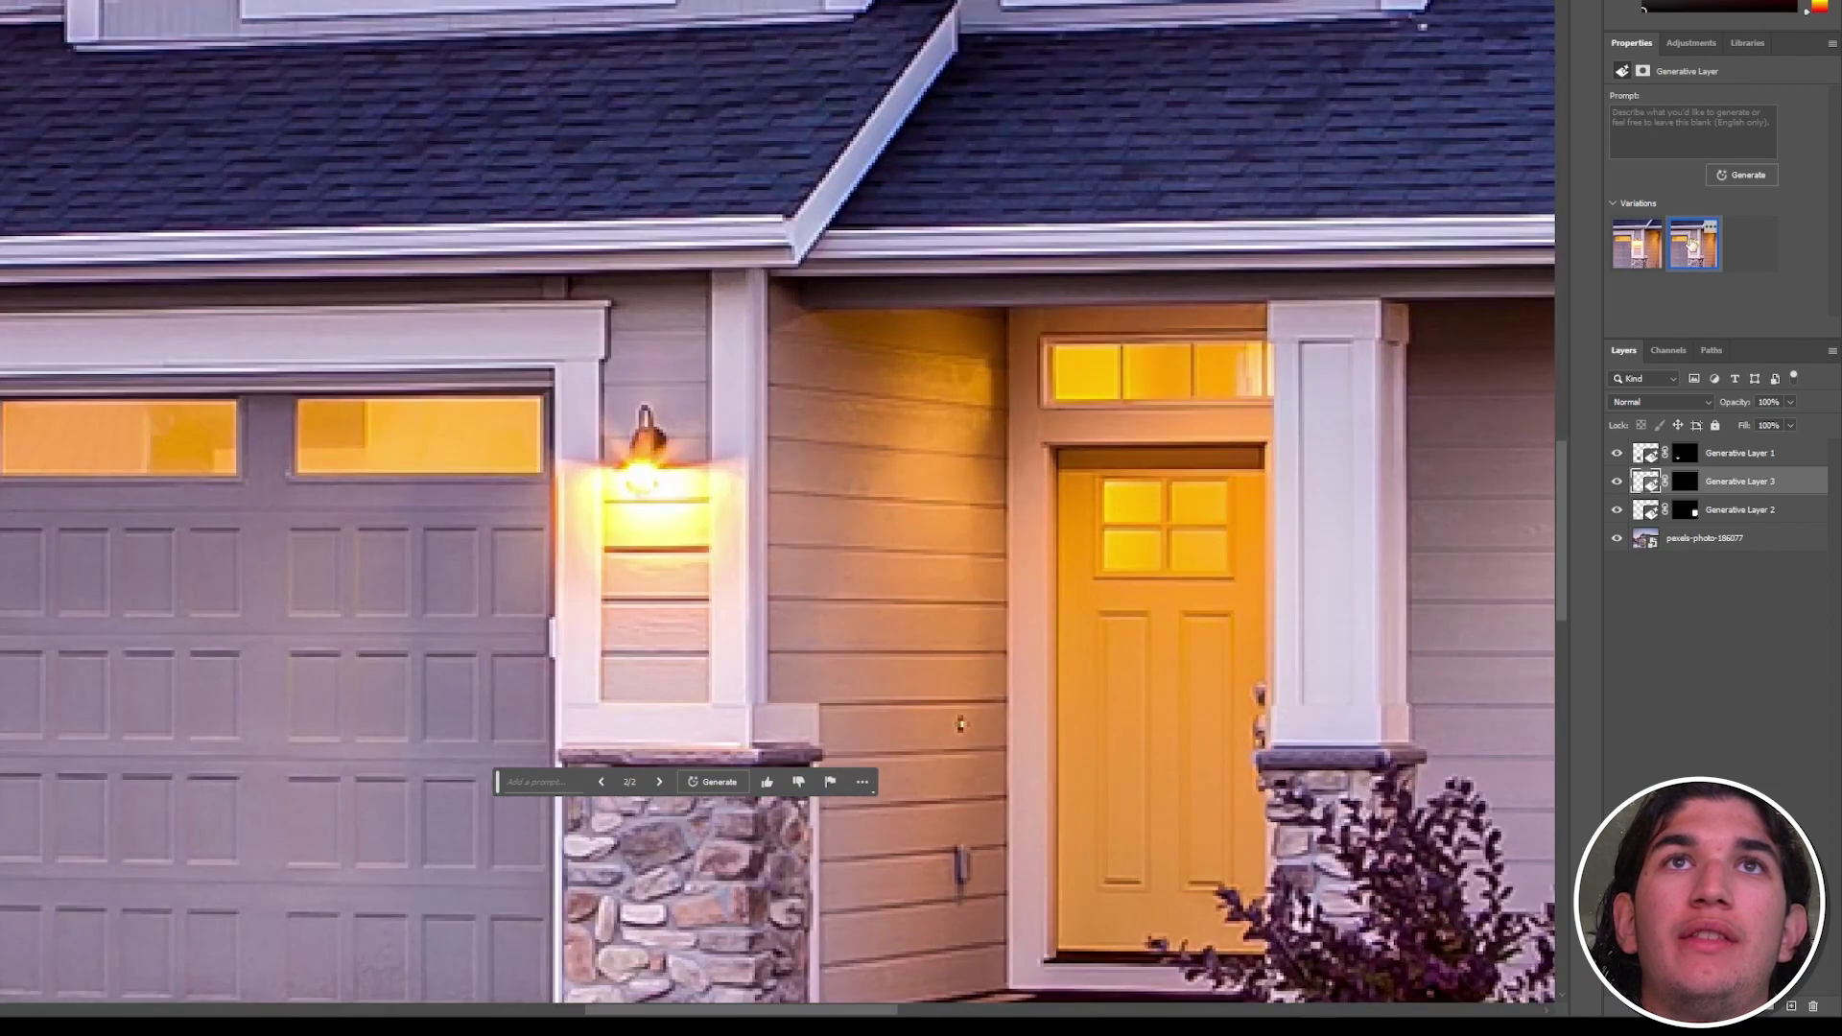
click(1637, 247)
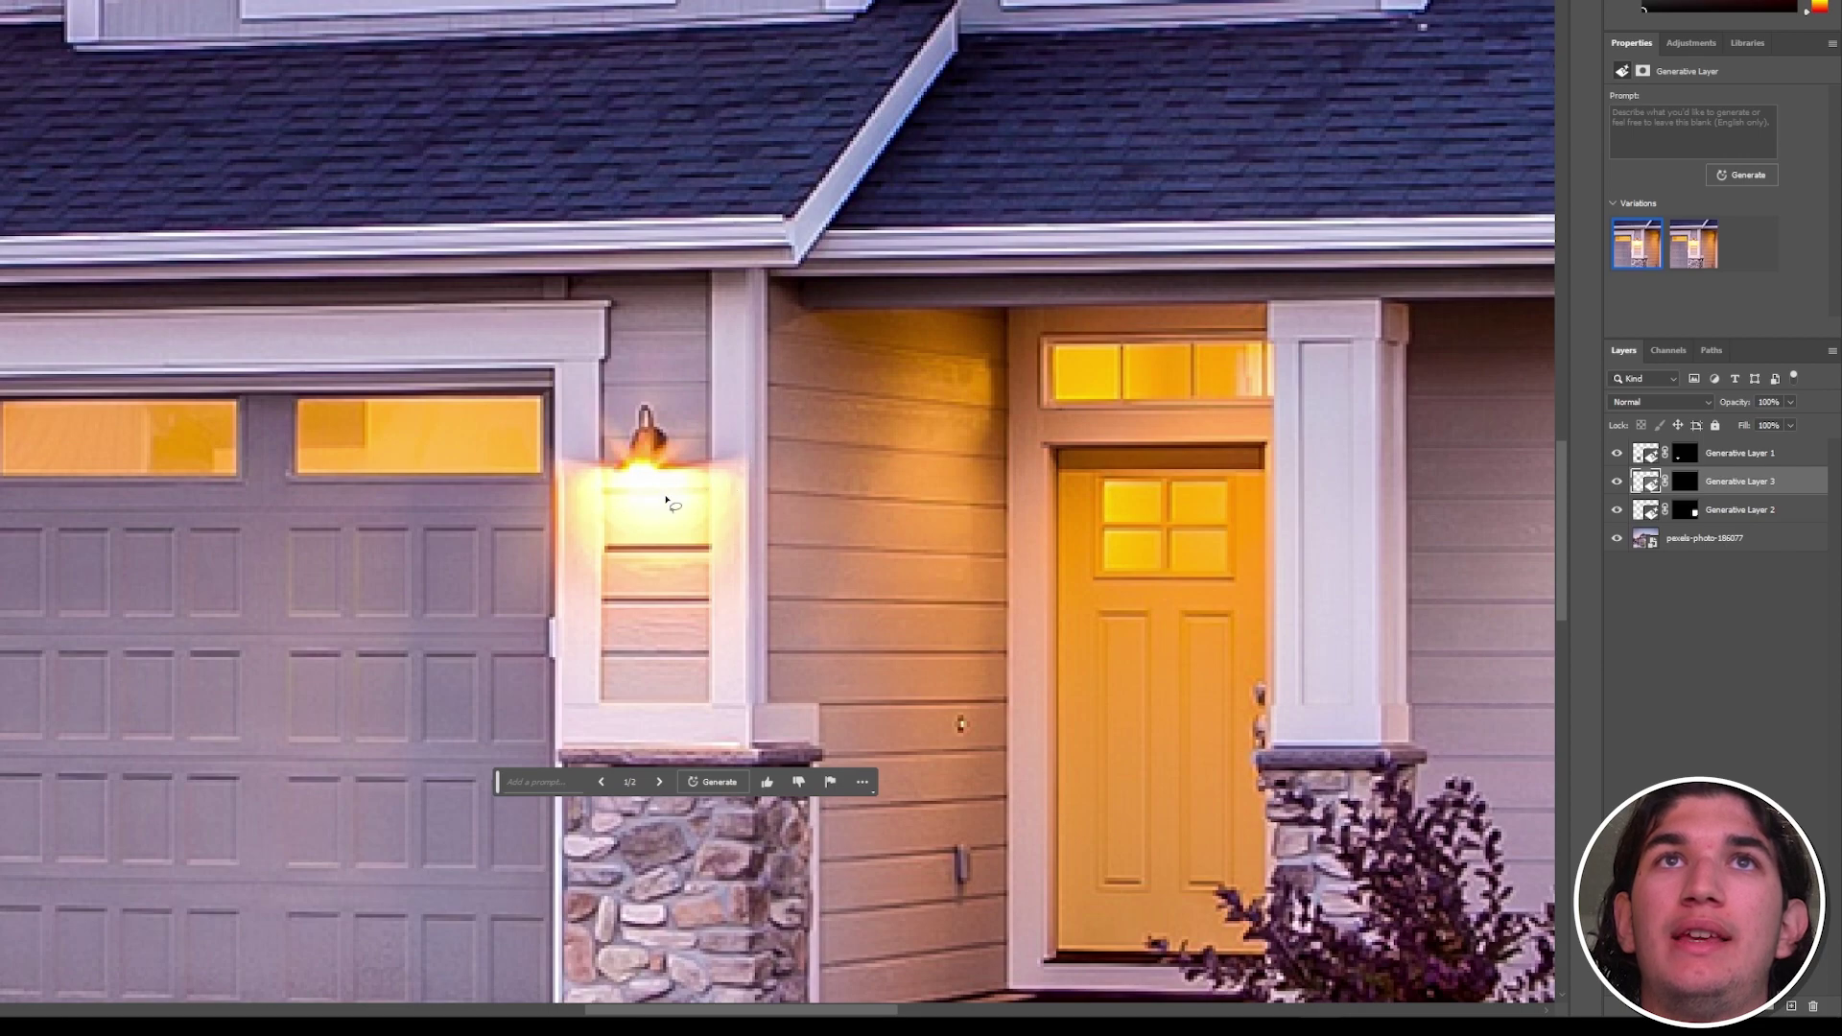
click(1693, 252)
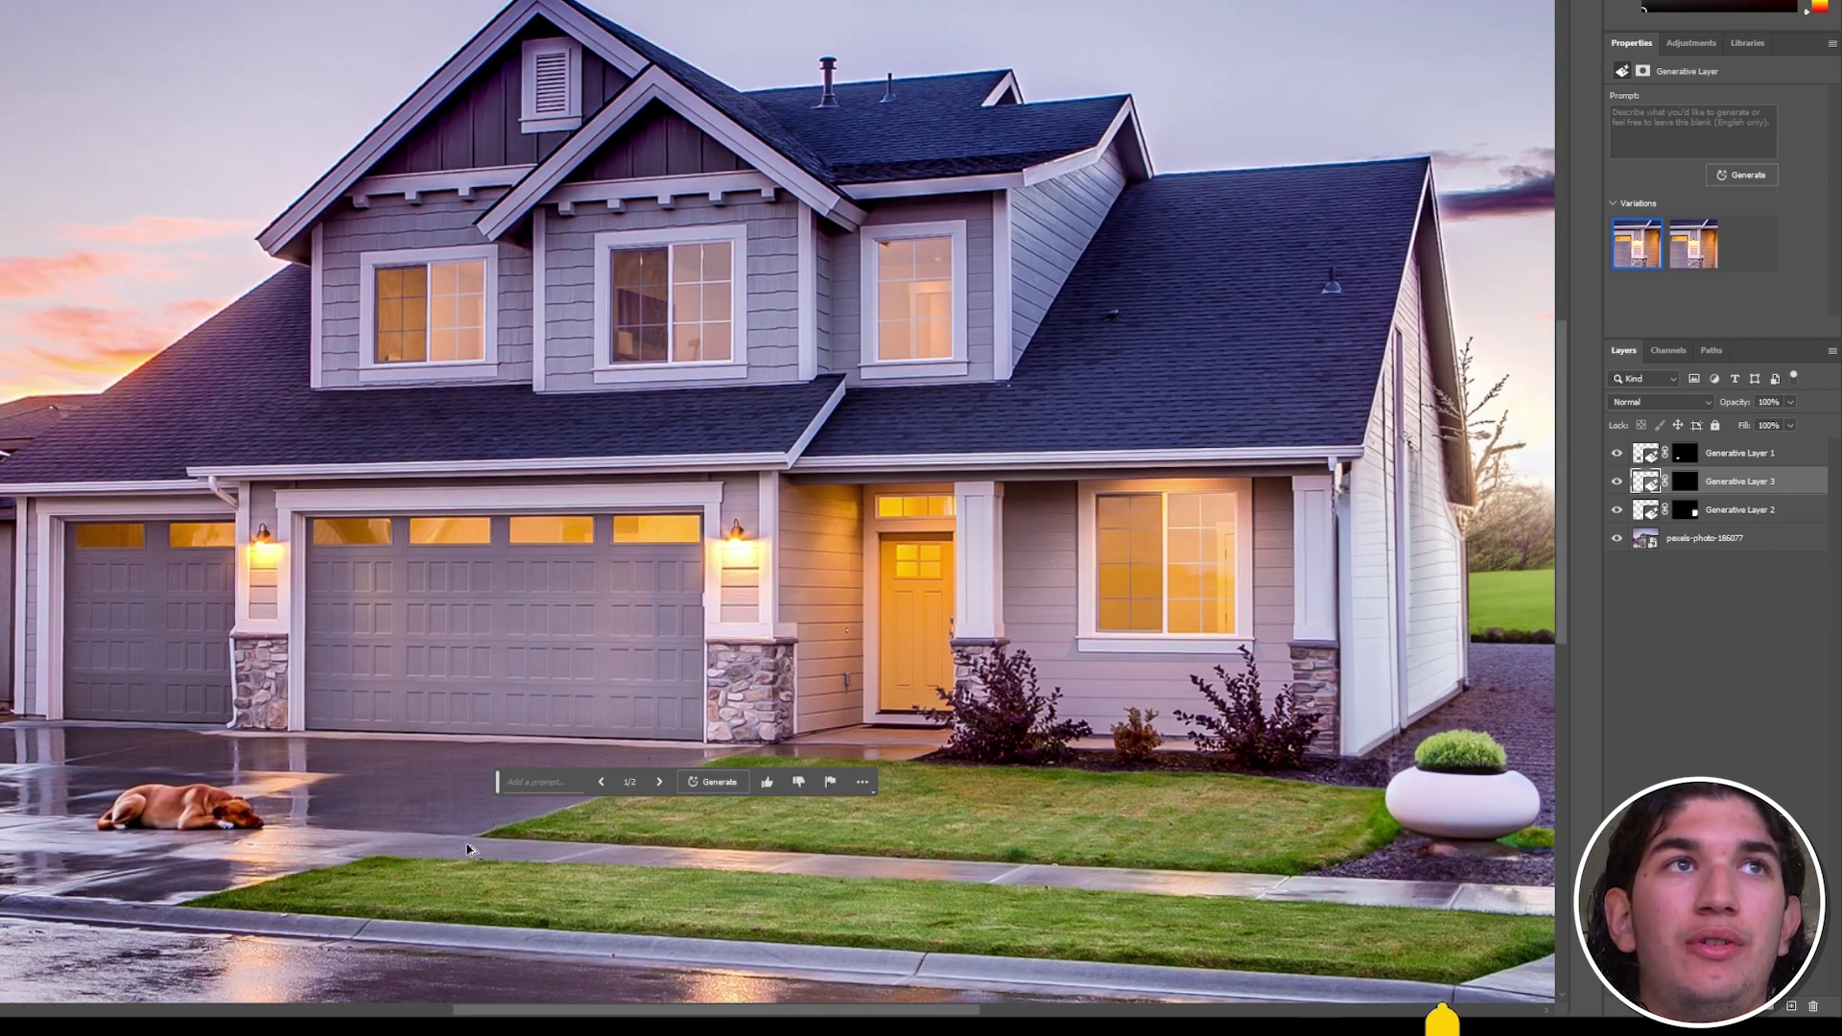
- Generate "colourful flowers" in an elliptical selection on the front lawn strip and choose the third variation
scroll(467, 849, down, 1)
mouse_move(478, 857)
mouse_down()
mouse_move(824, 907)
mouse_move(691, 934)
mouse_move(426, 913)
mouse_move(463, 870)
mouse_move(504, 858)
mouse_up()
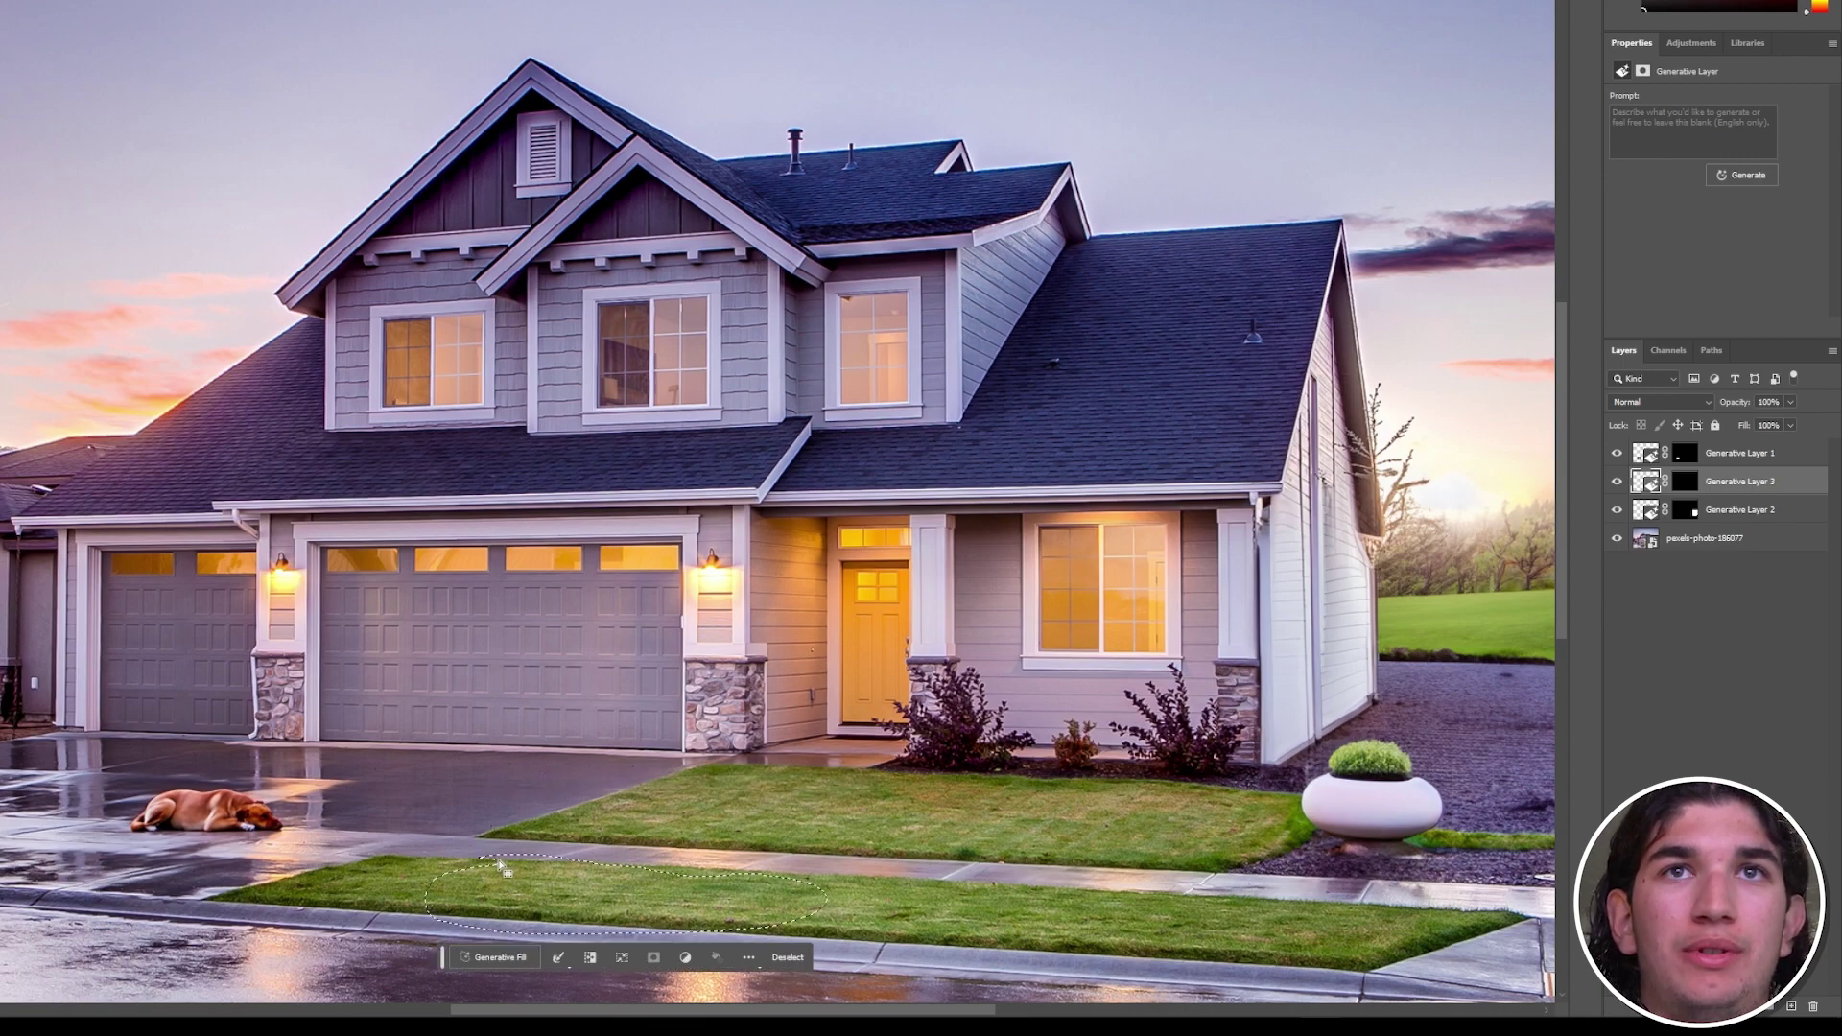
right_click(594, 890)
click(494, 958)
text(colourful flowers)
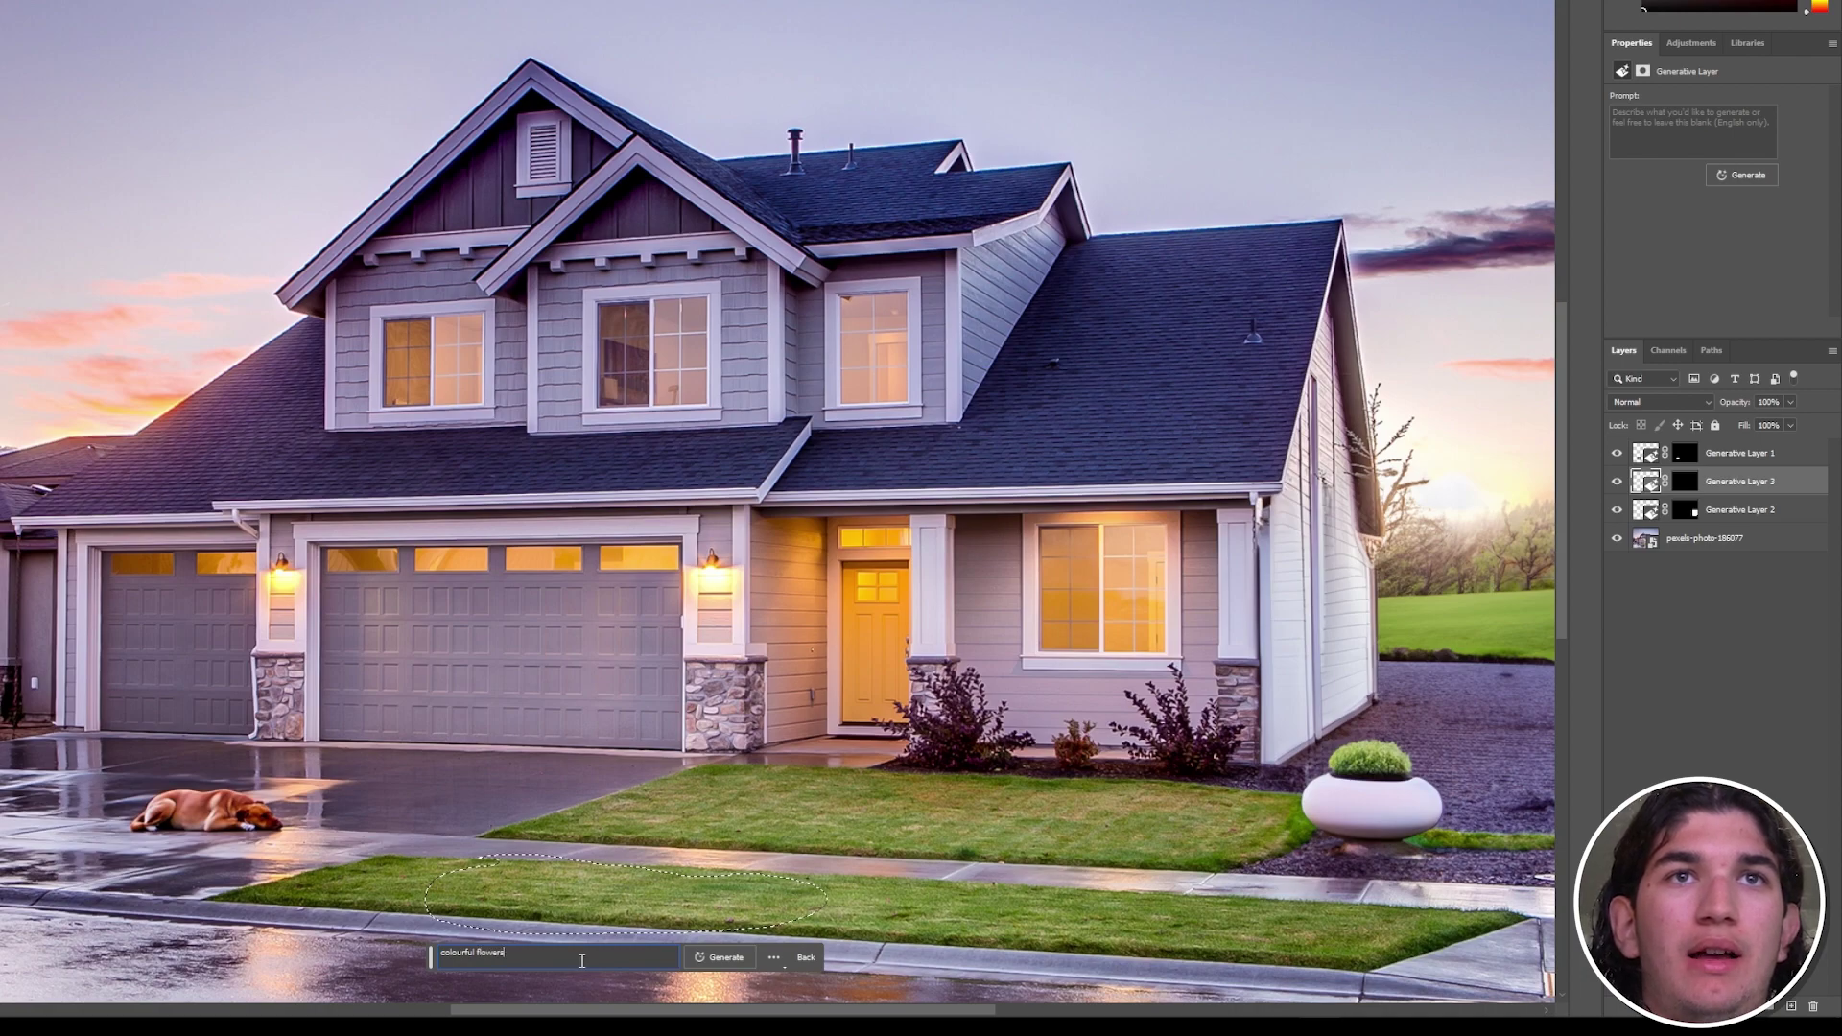
key(Return)
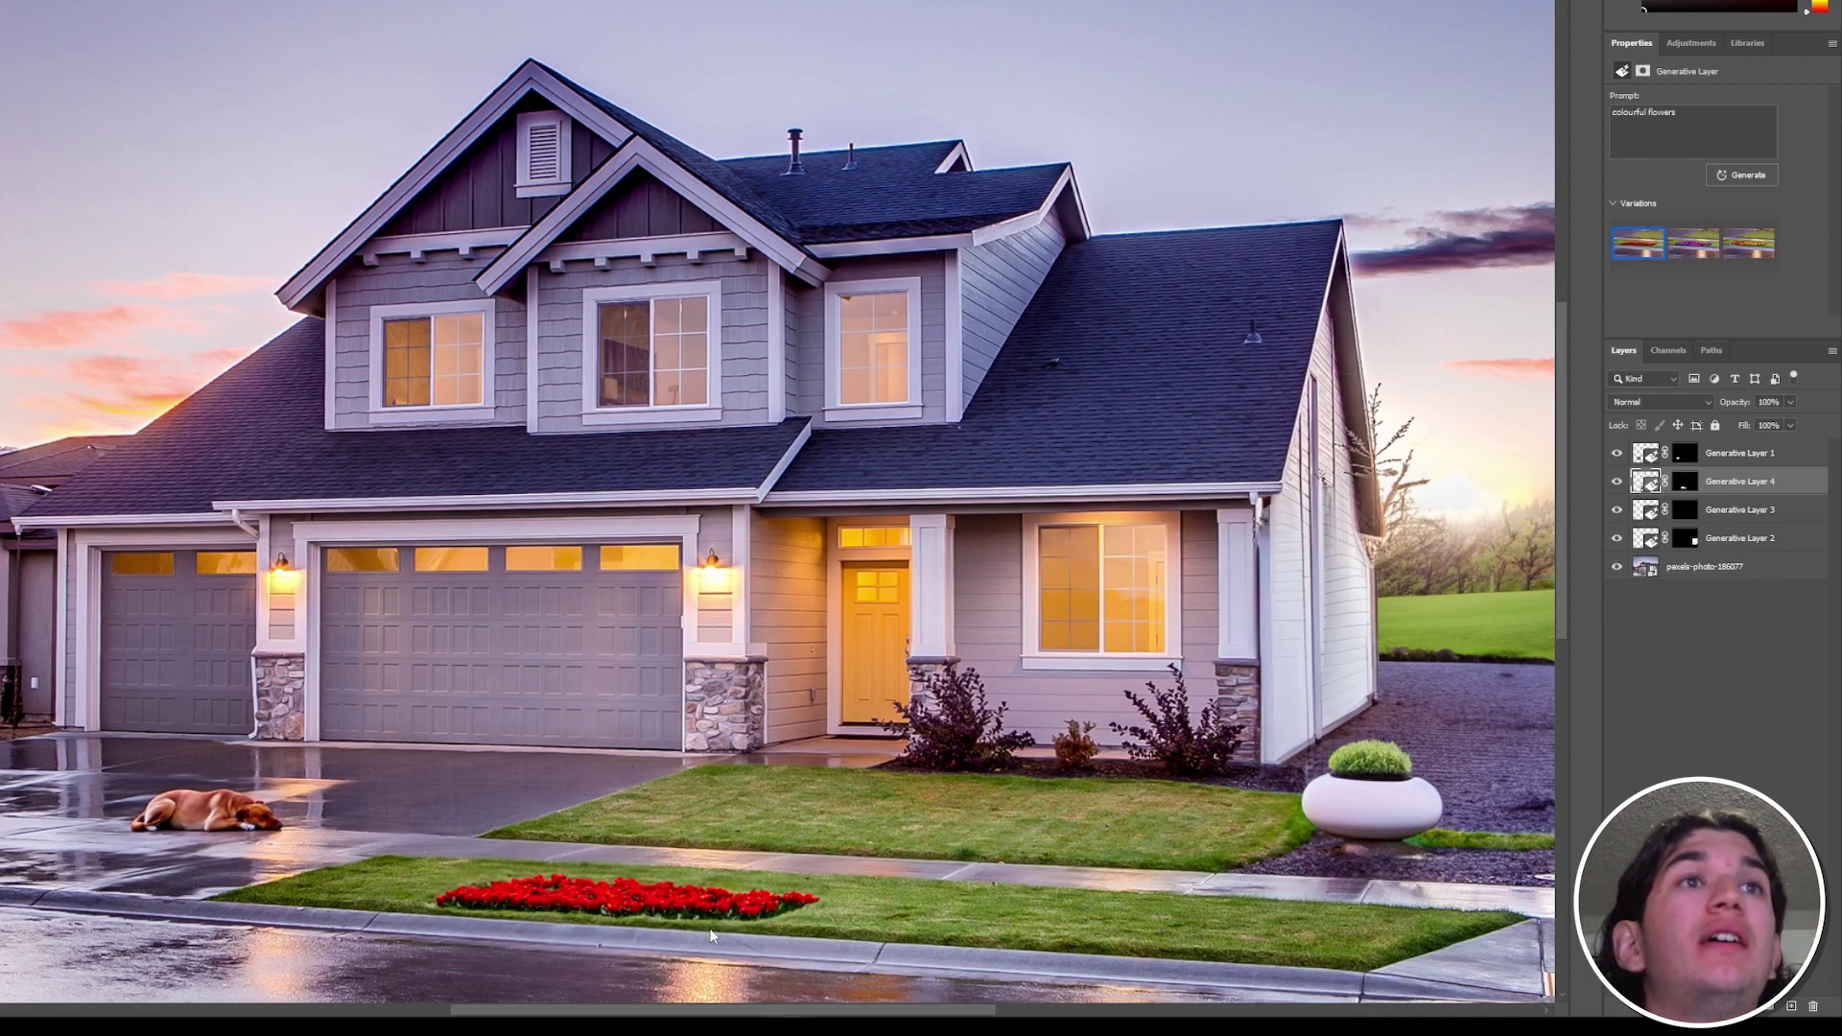
click(1693, 244)
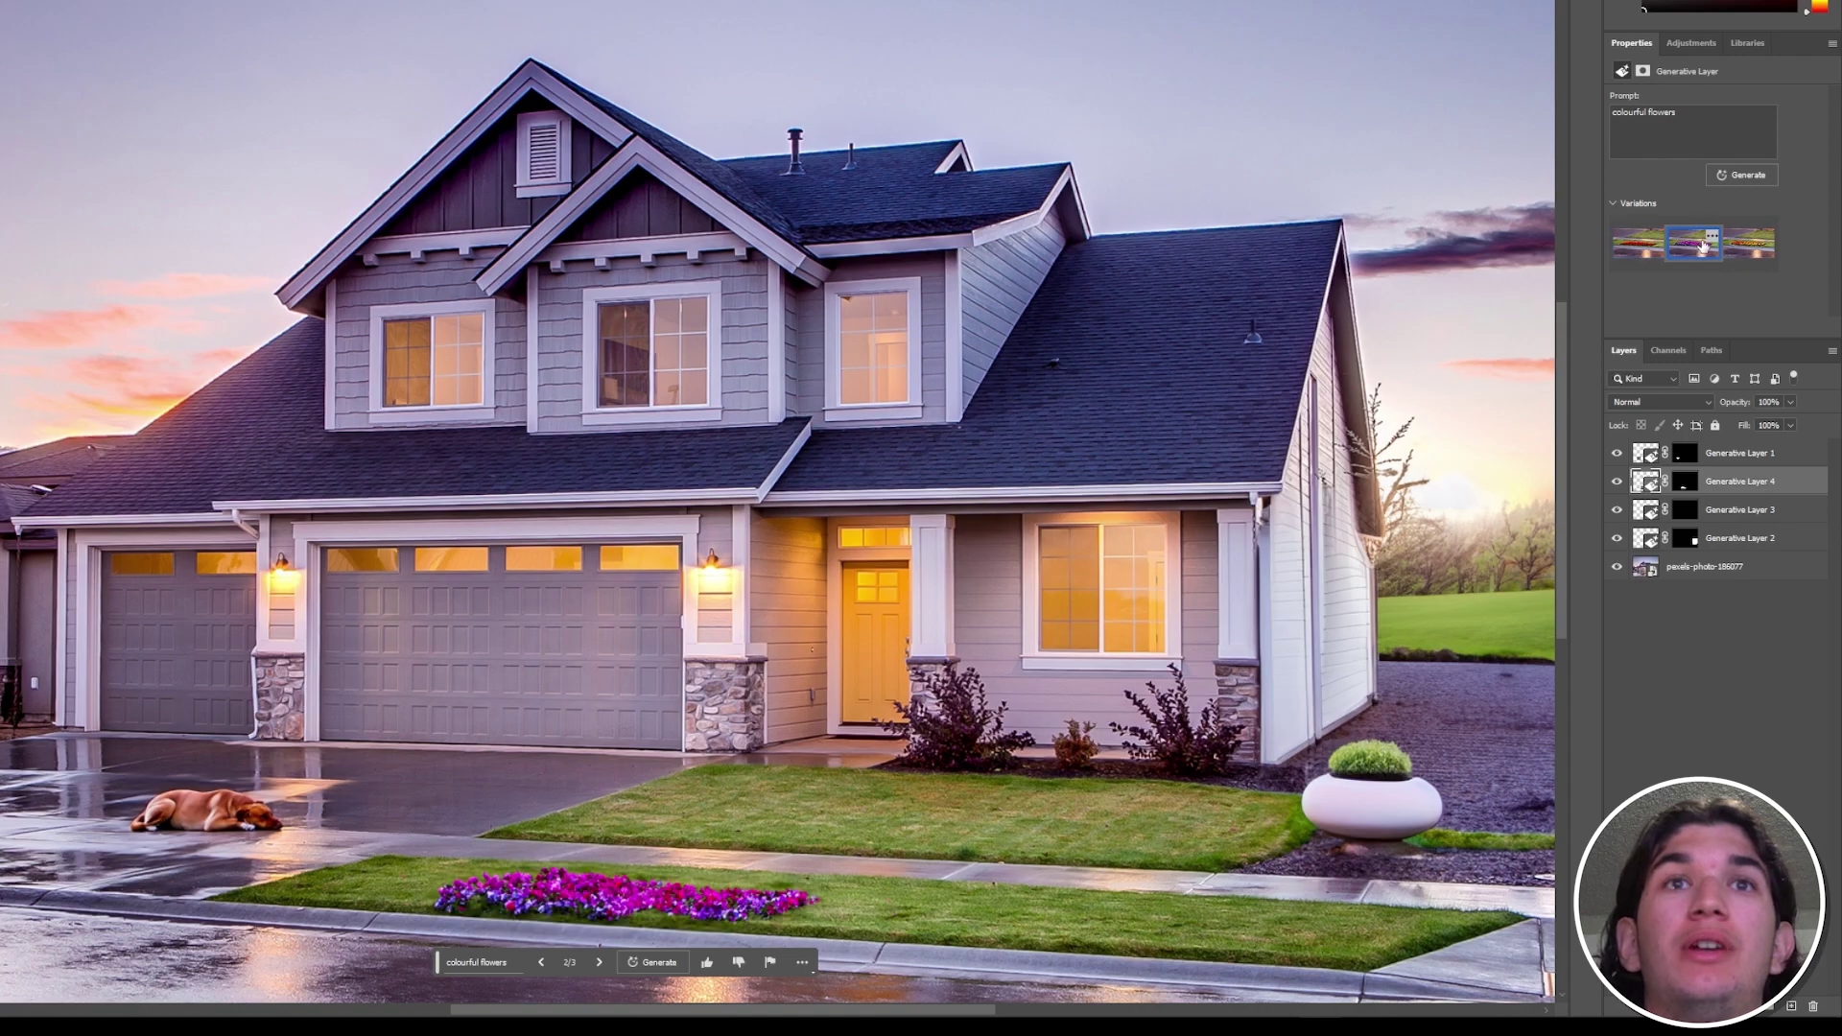
click(1748, 248)
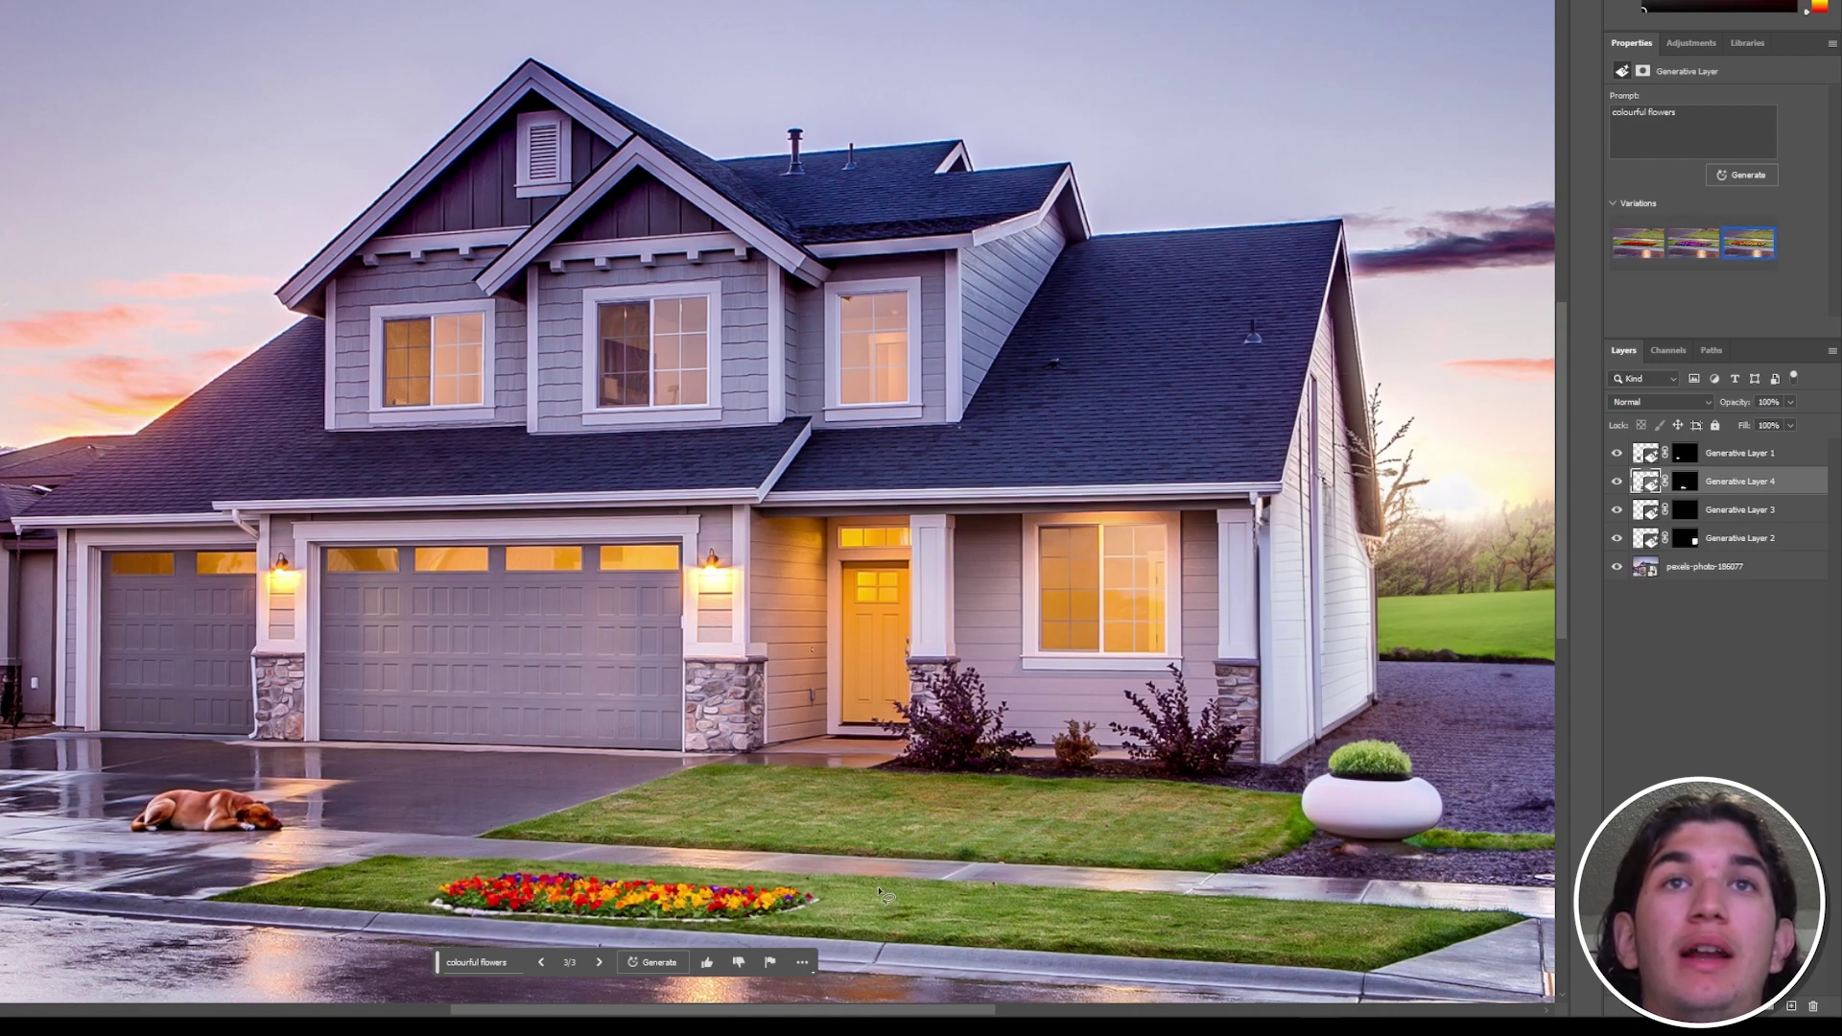
- Select the large garage door, generate "open garage door with car halfway out" there, and go through the variations to the third
scroll(975, 893, up, 2)
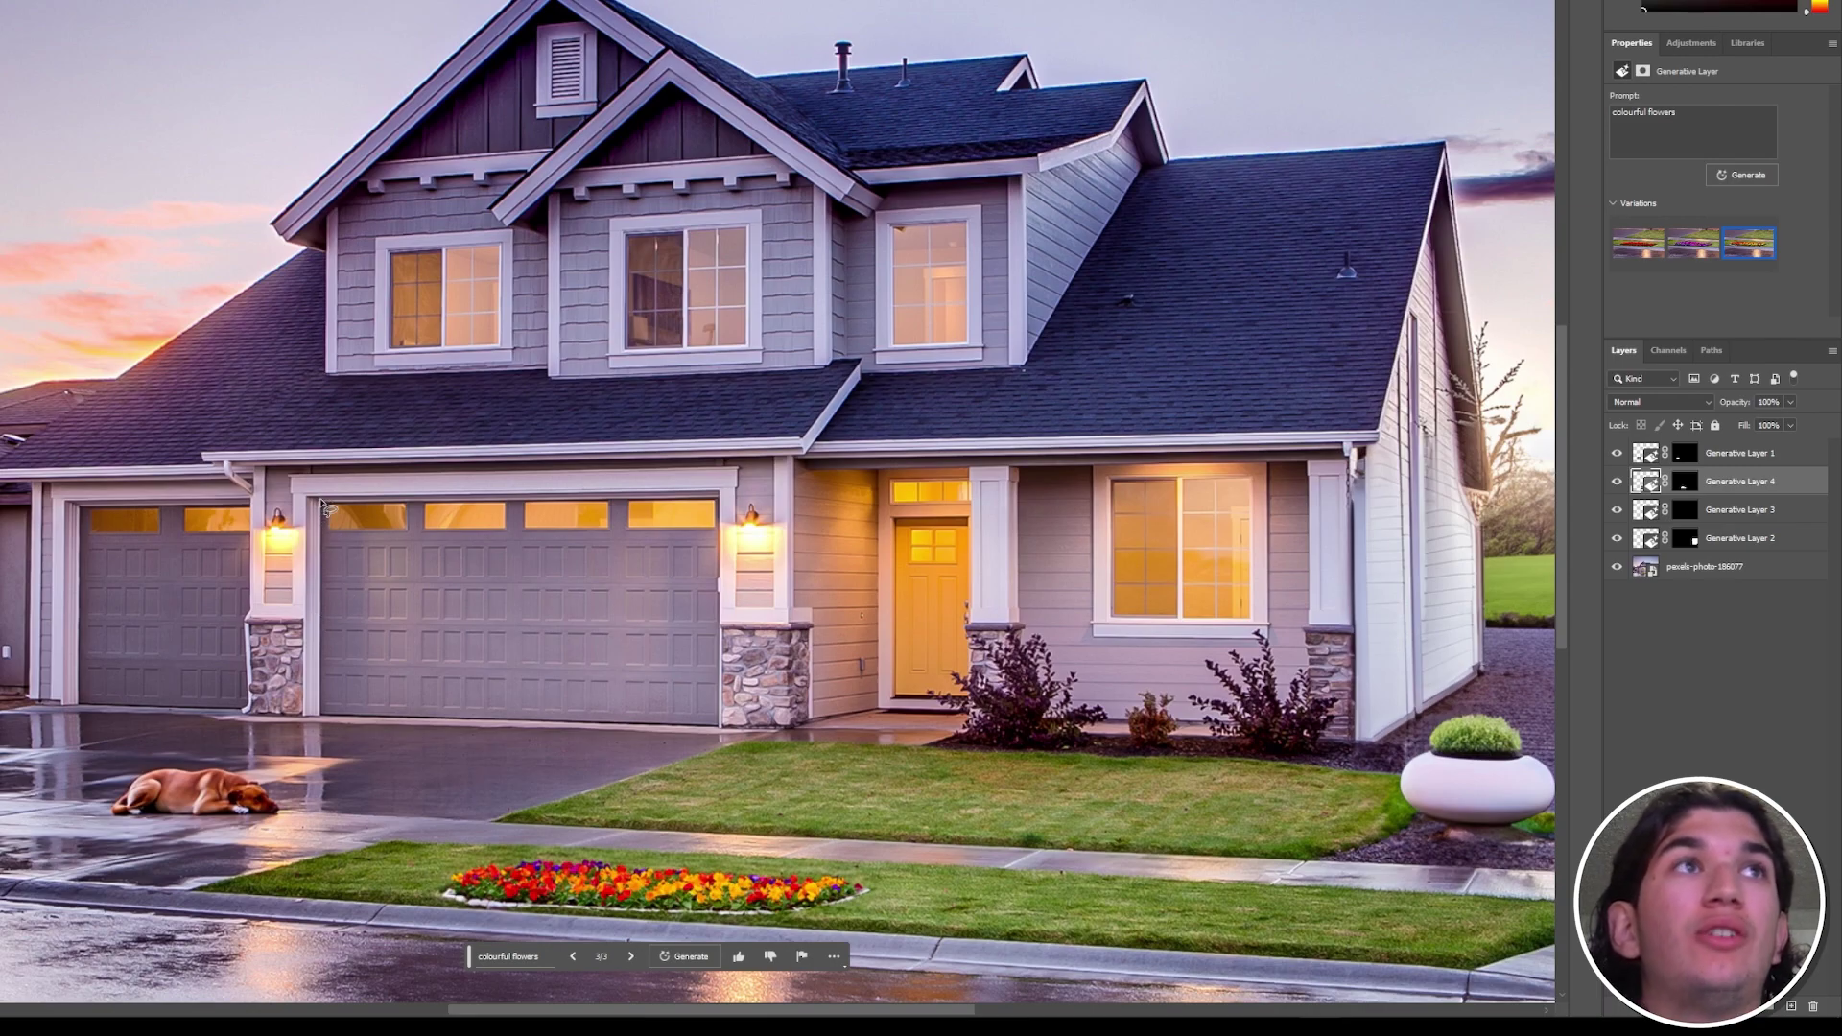
mouse_move(320, 499)
mouse_down()
mouse_move(320, 716)
mouse_move(715, 725)
mouse_up()
click(384, 753)
text(open g)
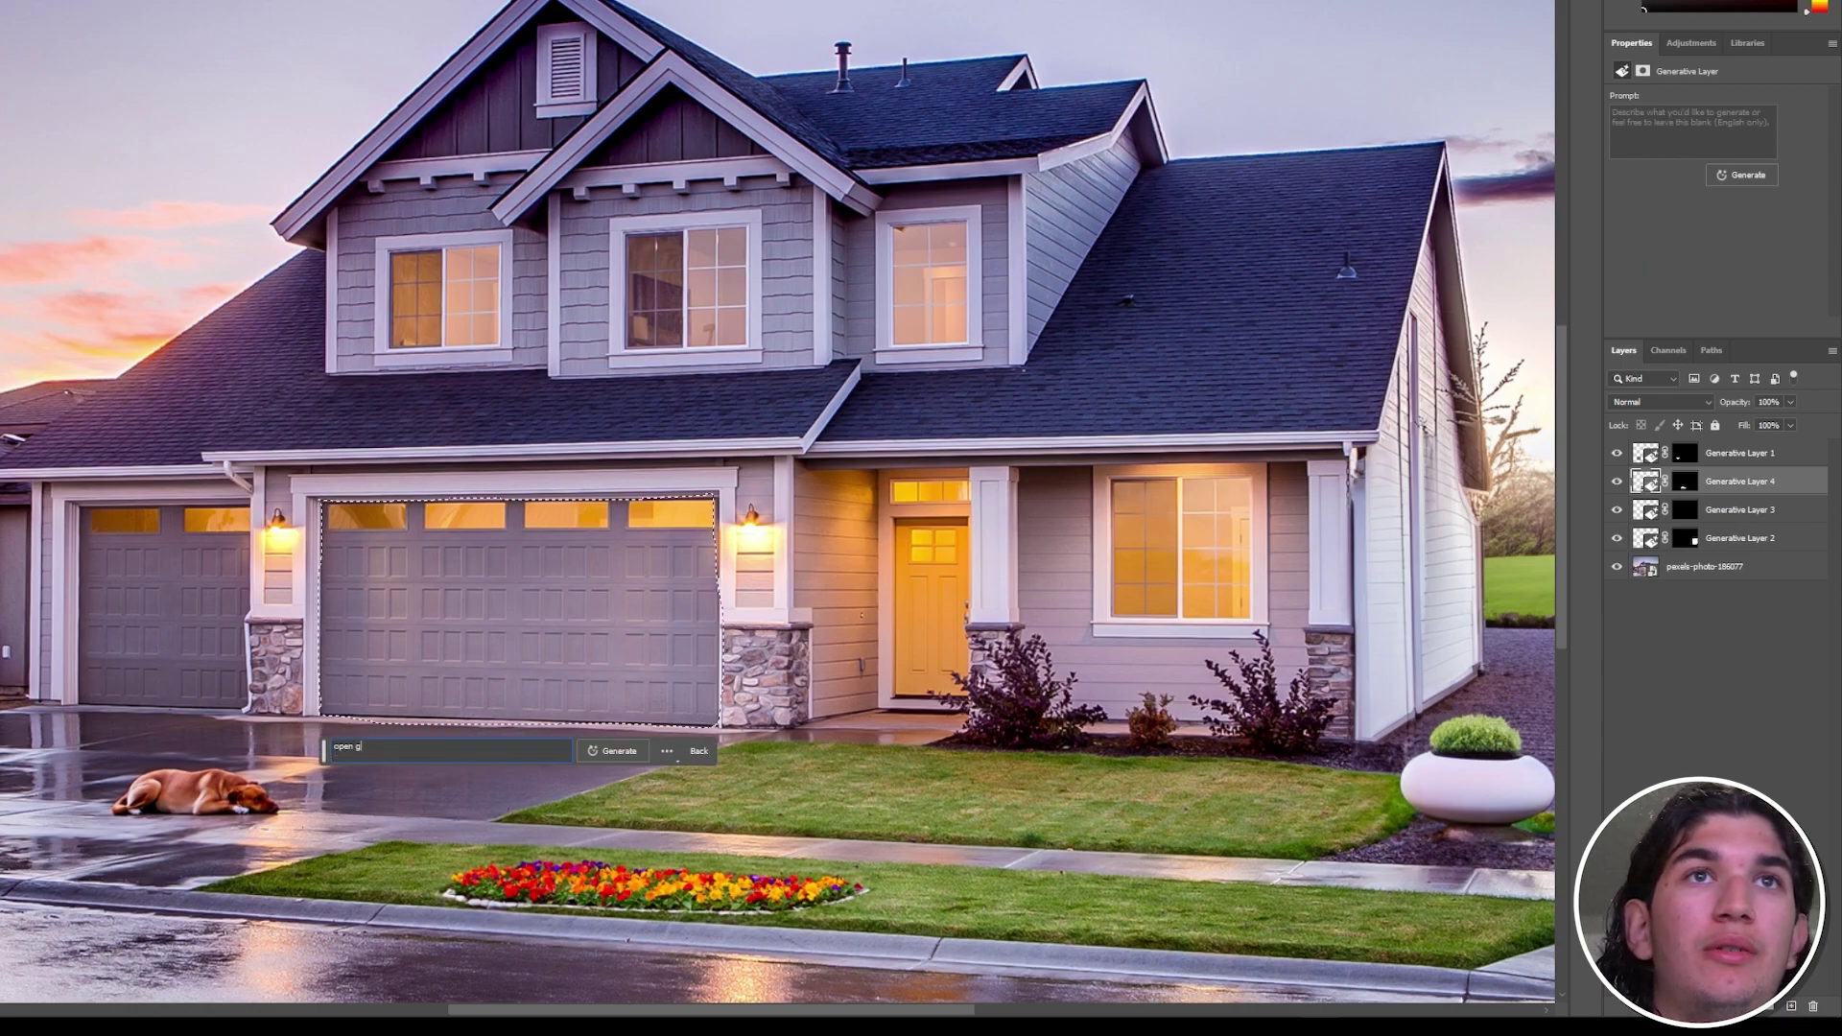
text(arage door )
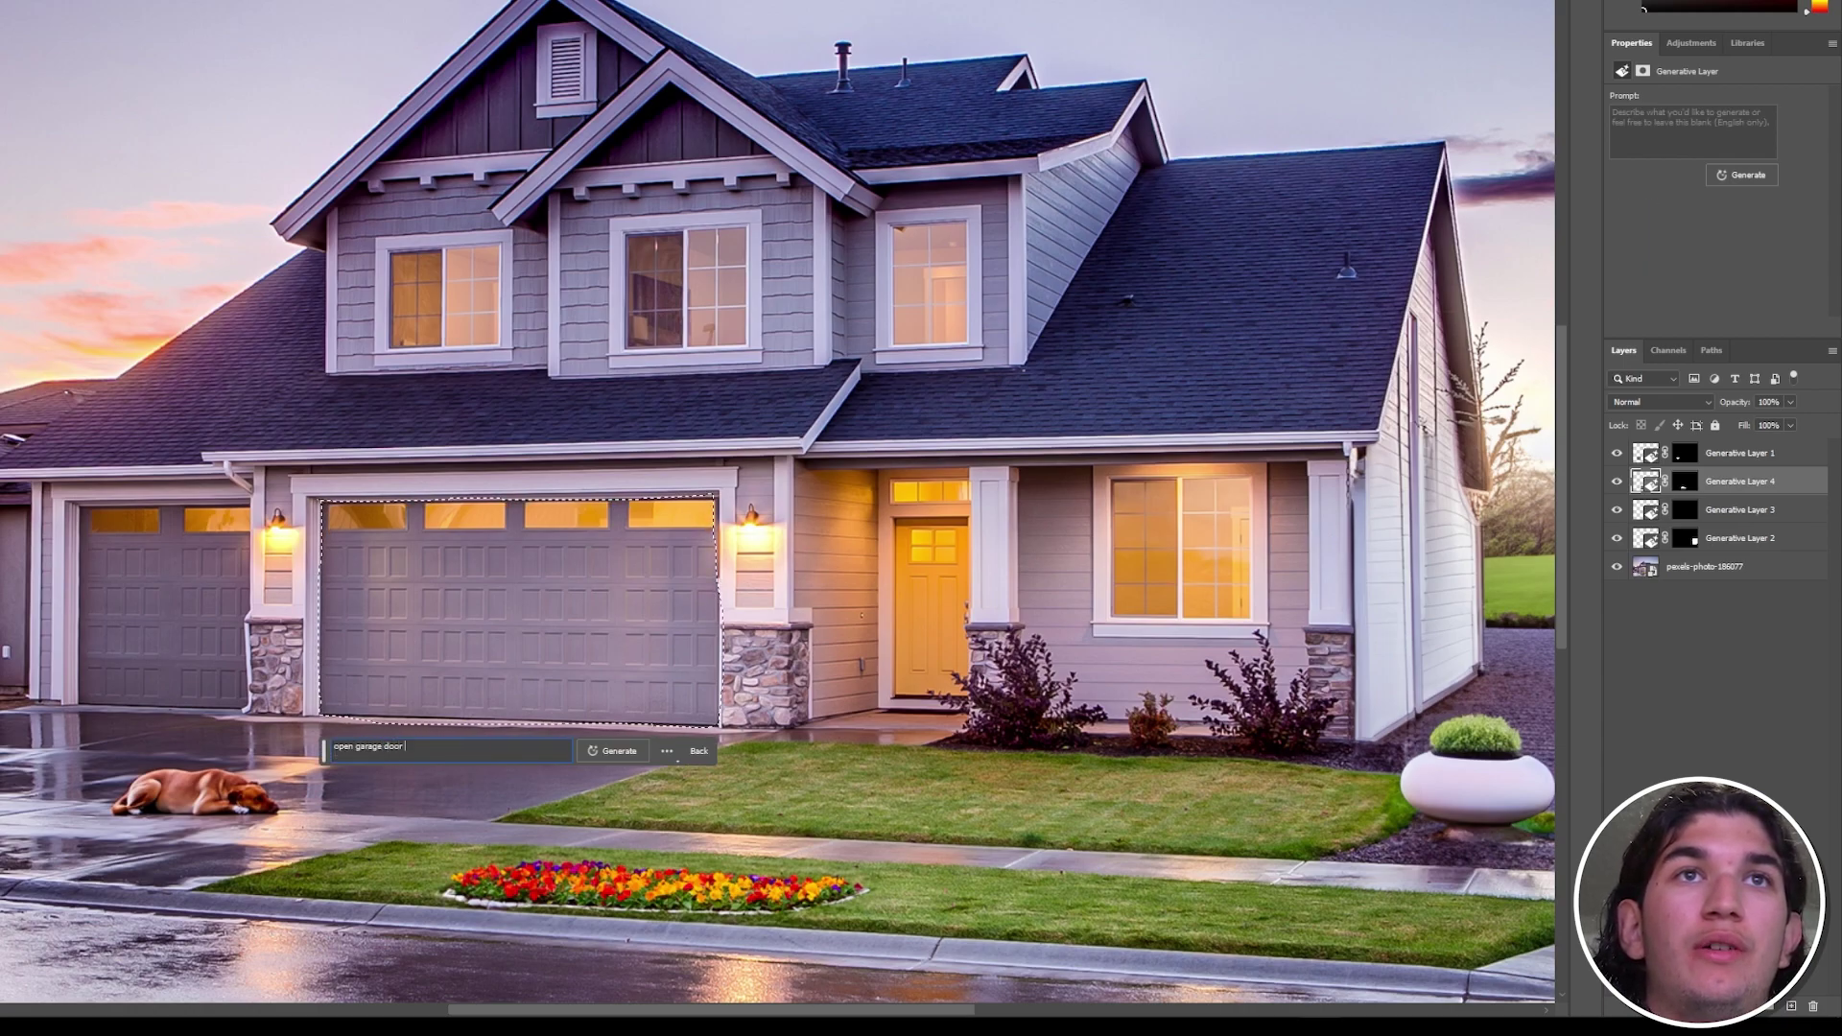
text(with car )
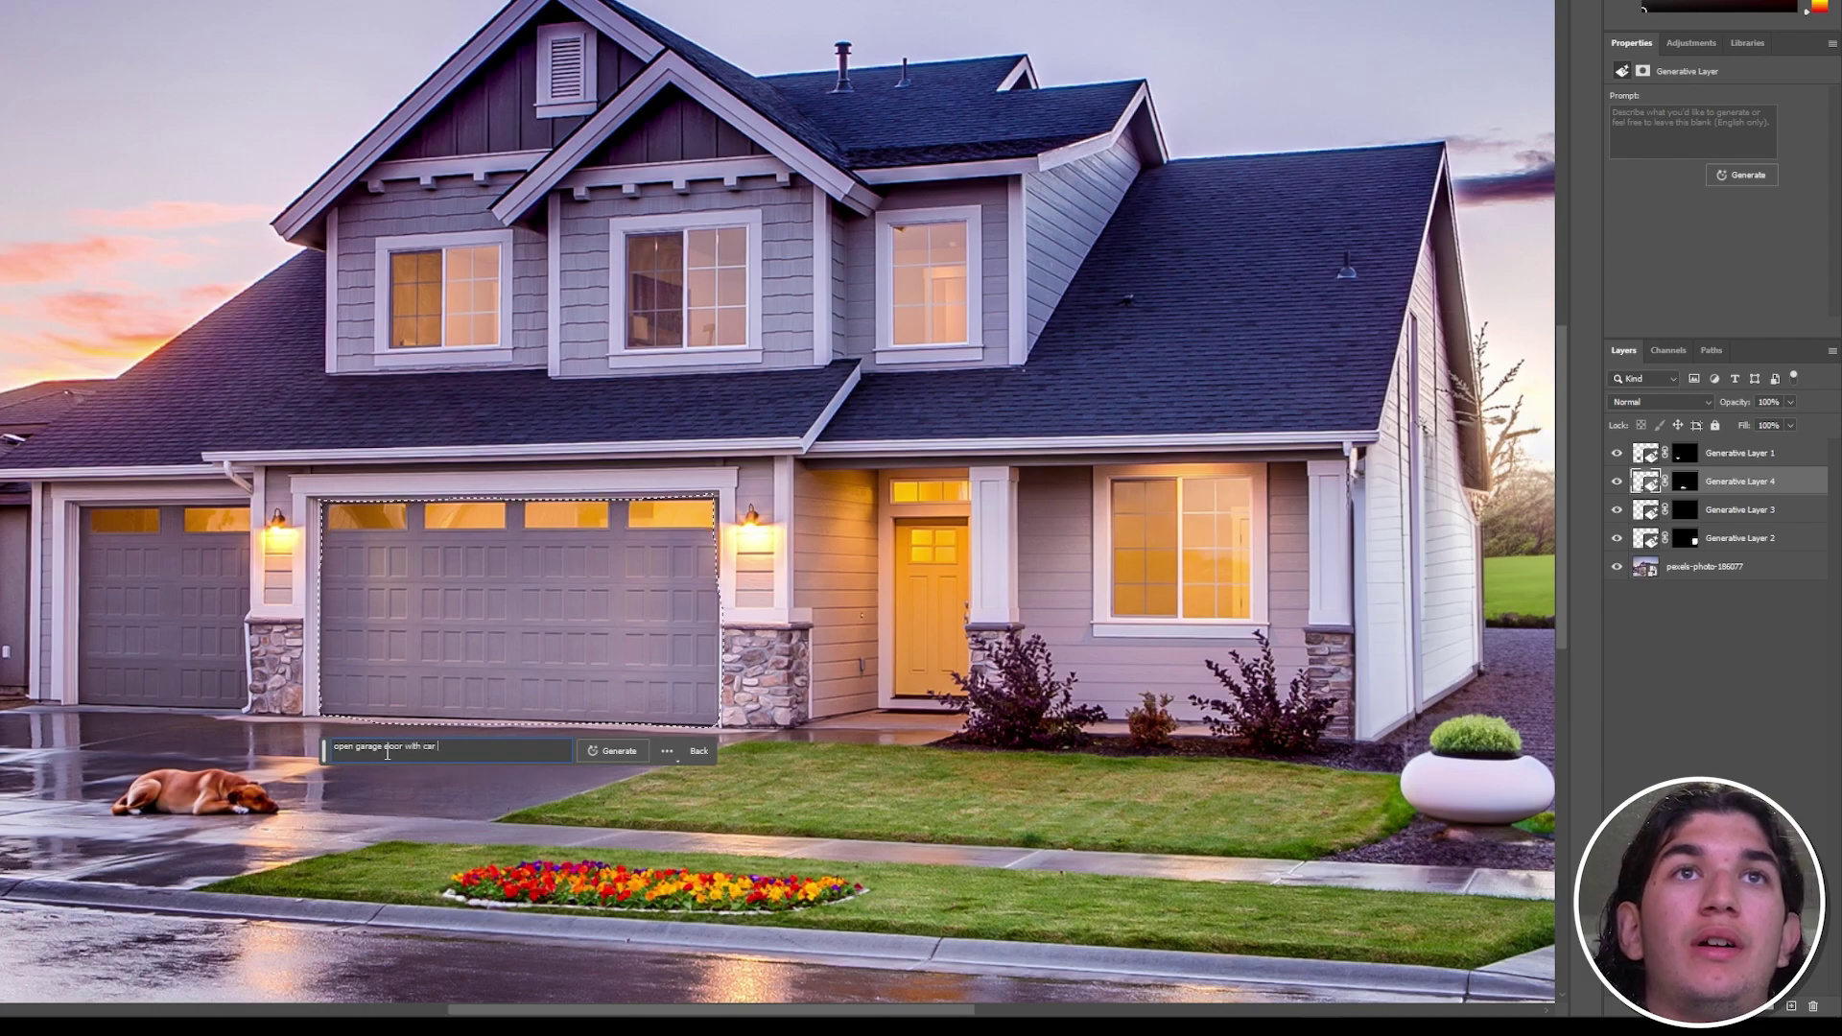
text(halfway out)
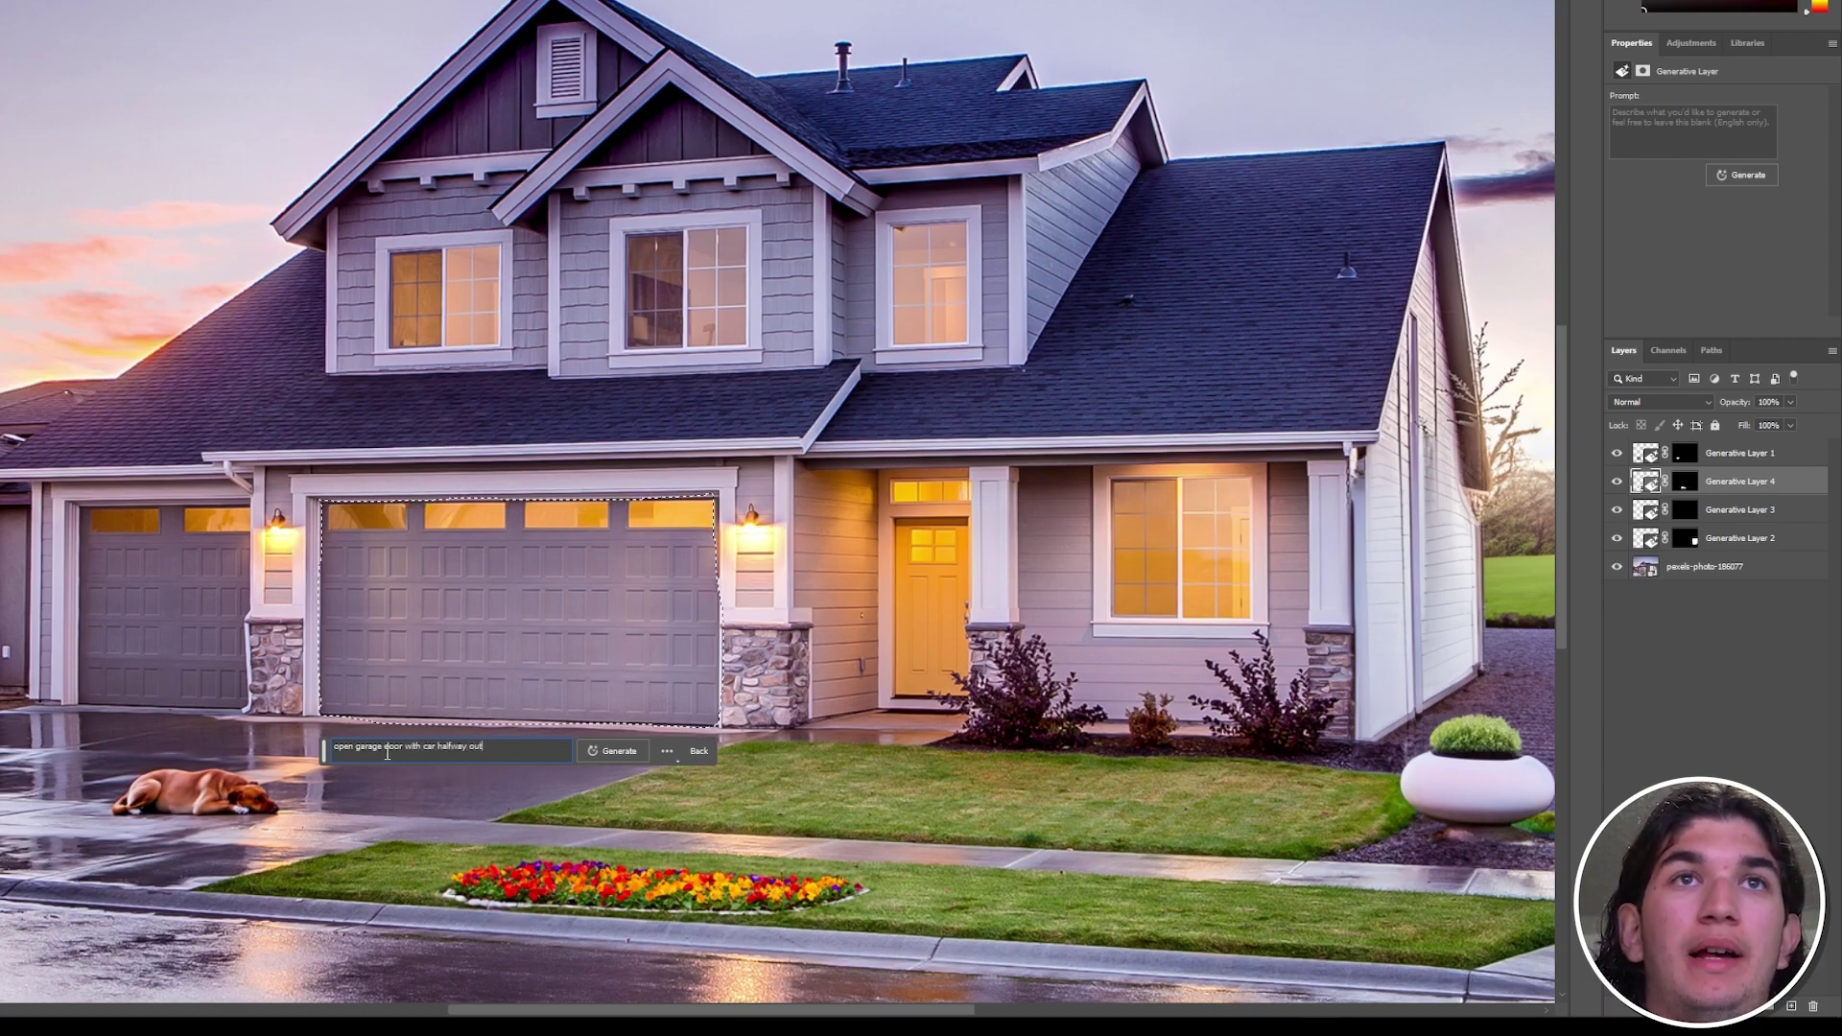
key(Return)
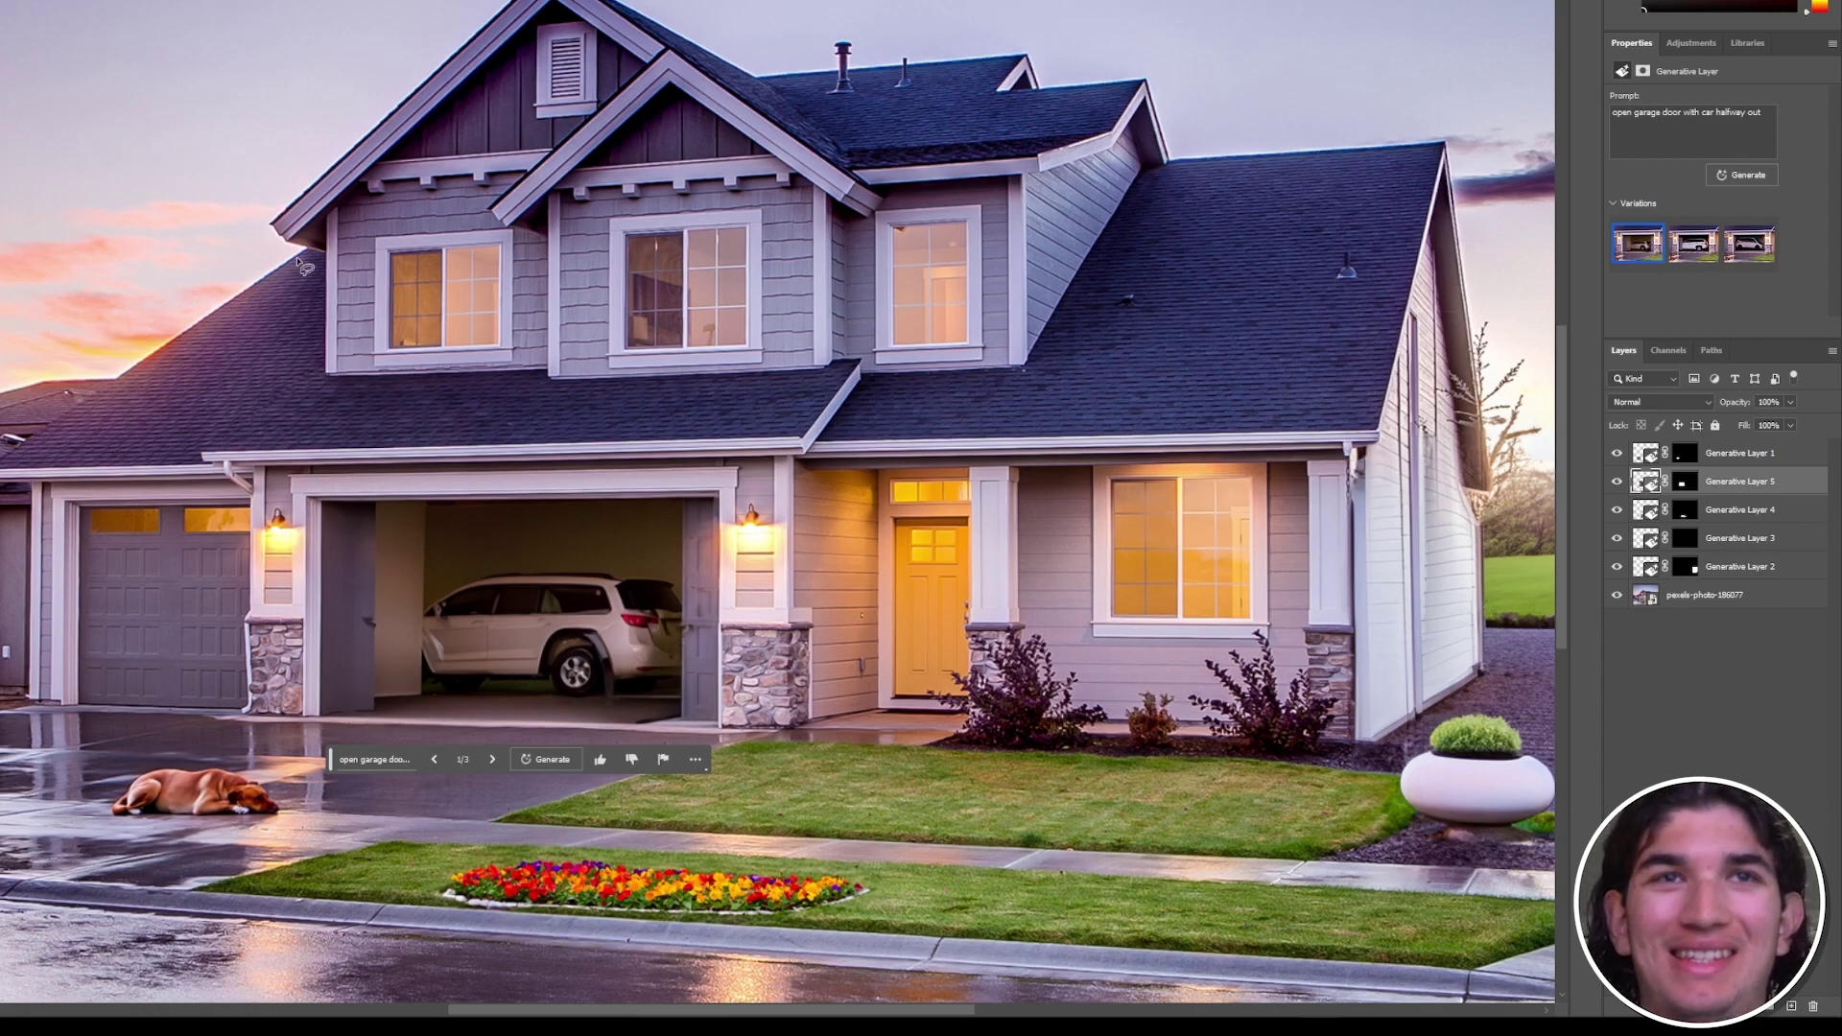
click(491, 762)
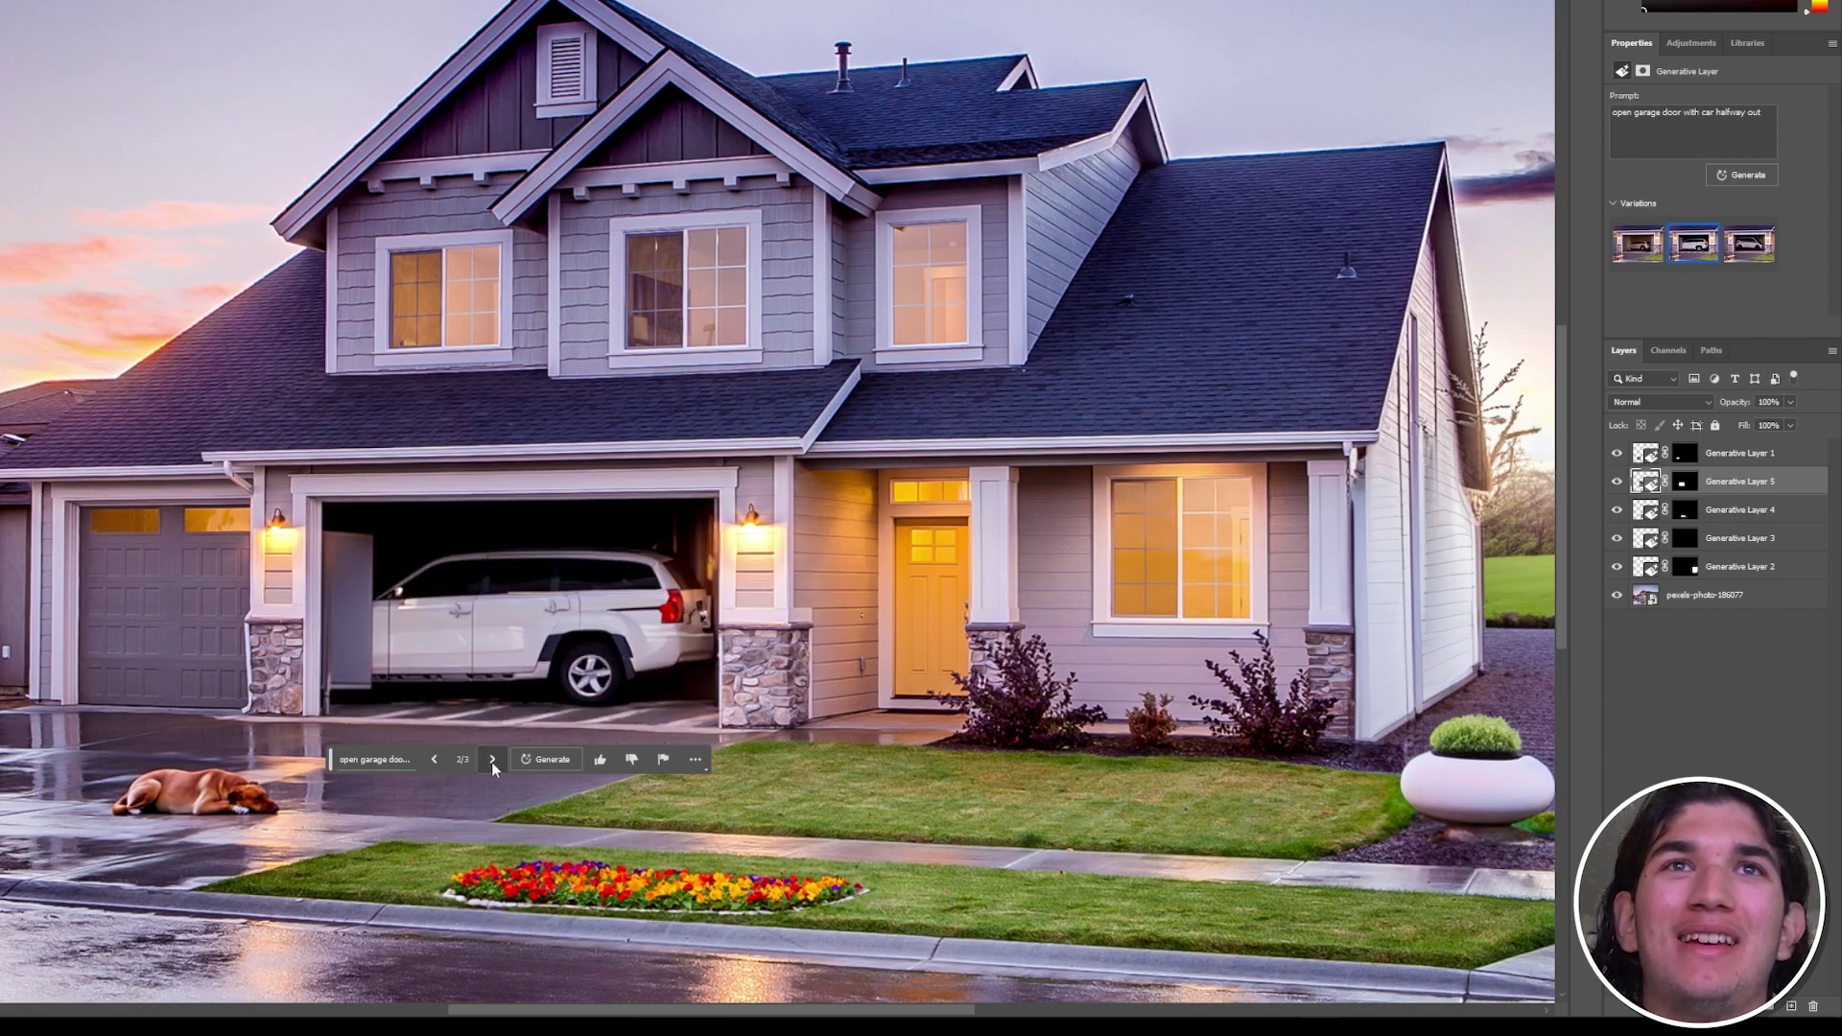
click(491, 762)
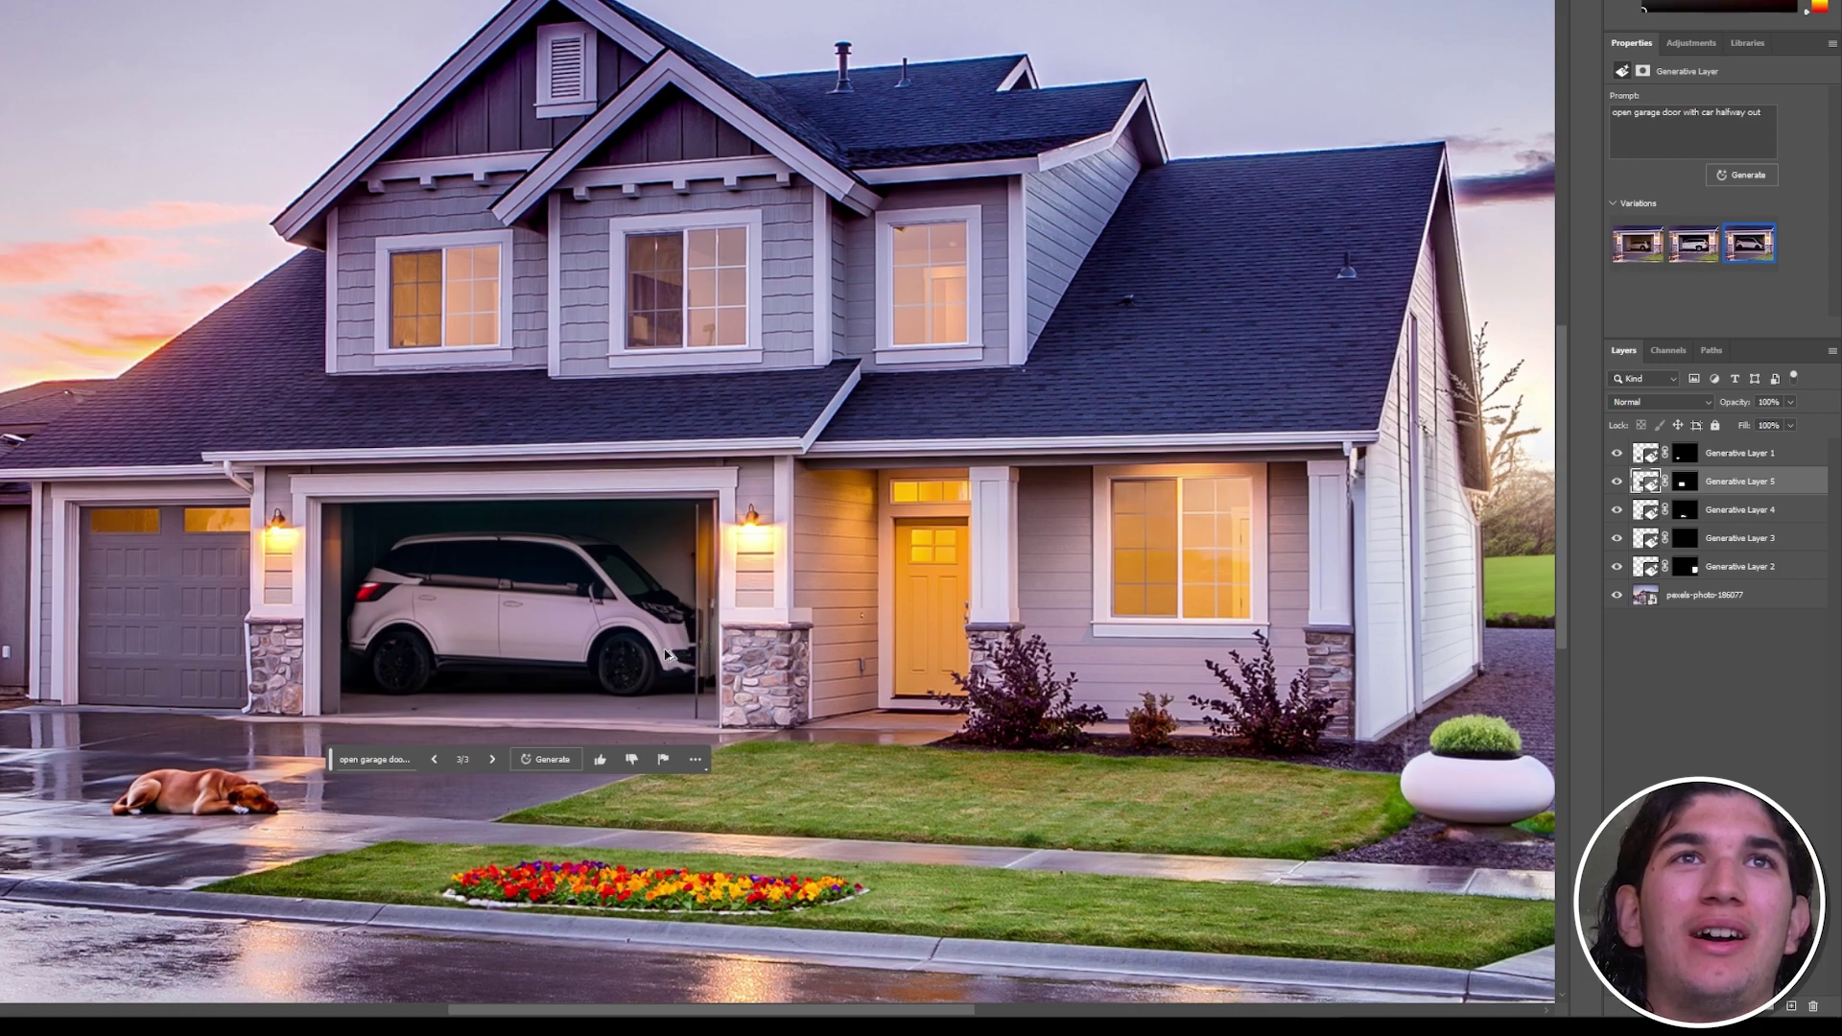
- Regenerate the large garage opening with the prompt changed to "open garage door with car inside"
scroll(664, 653, up, 2)
click(424, 775)
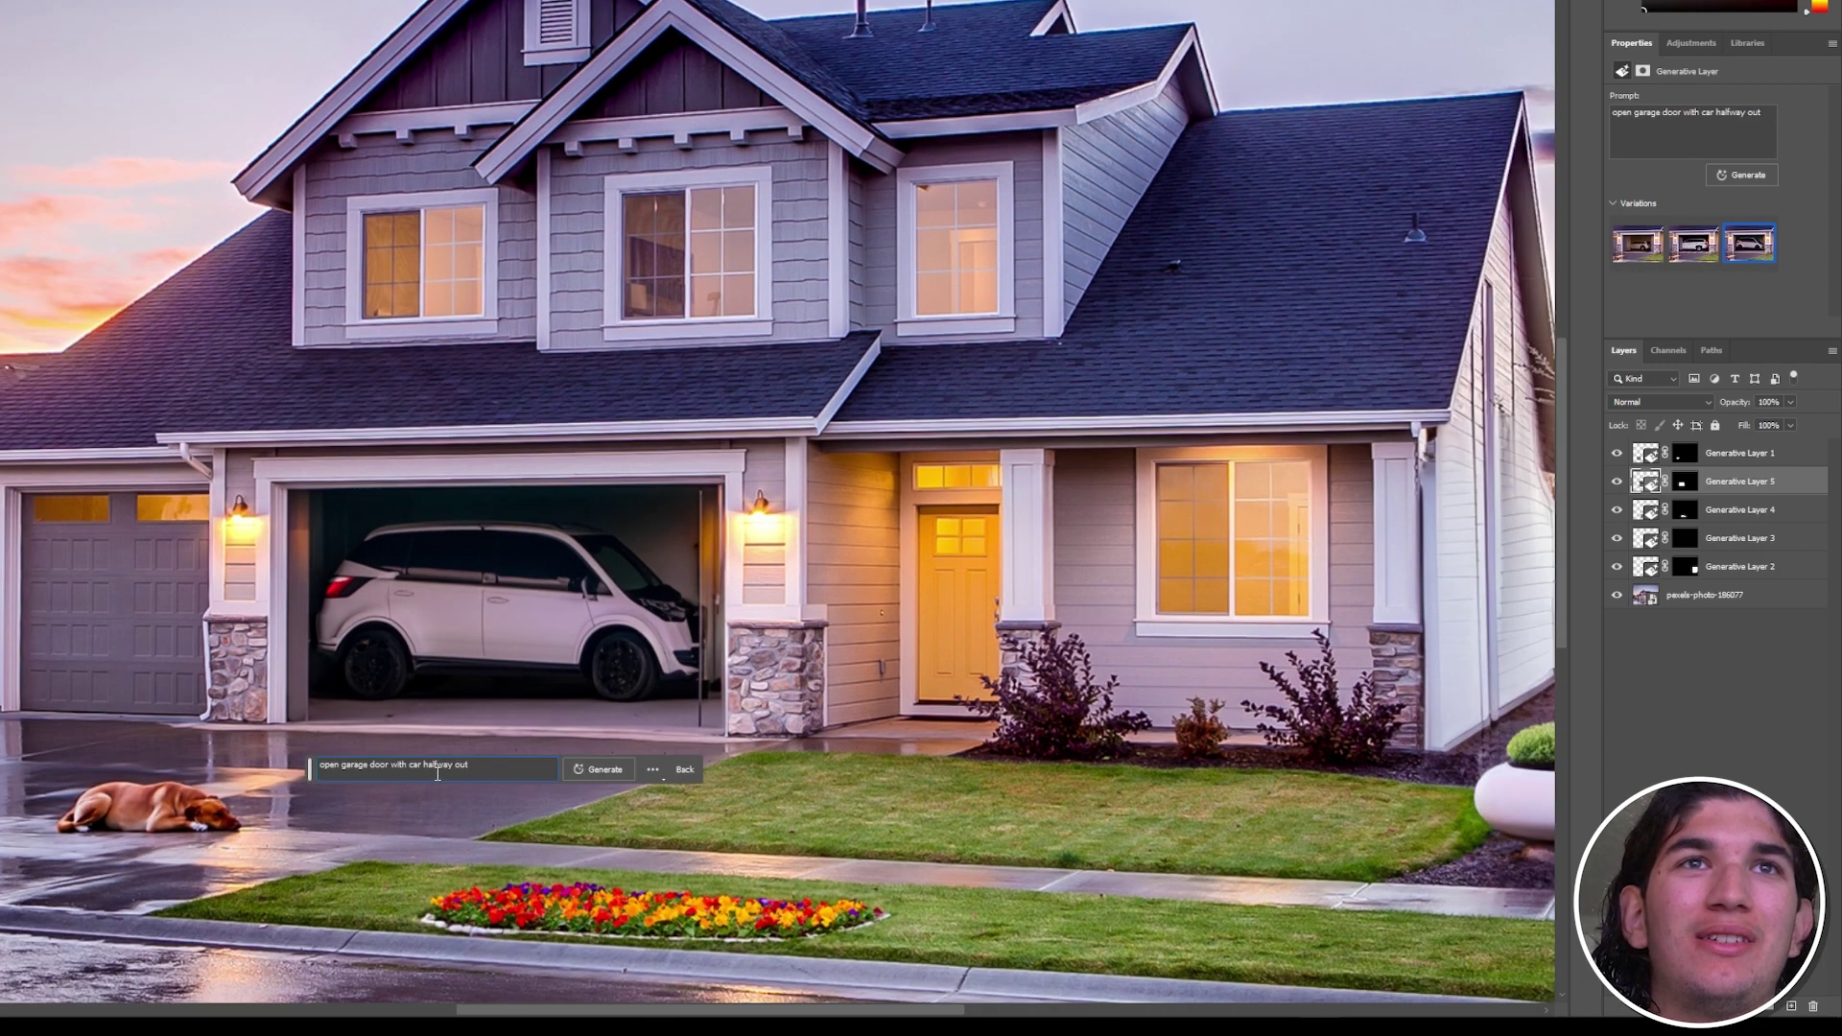
drag(442, 769, 472, 769)
key(BackSpace)
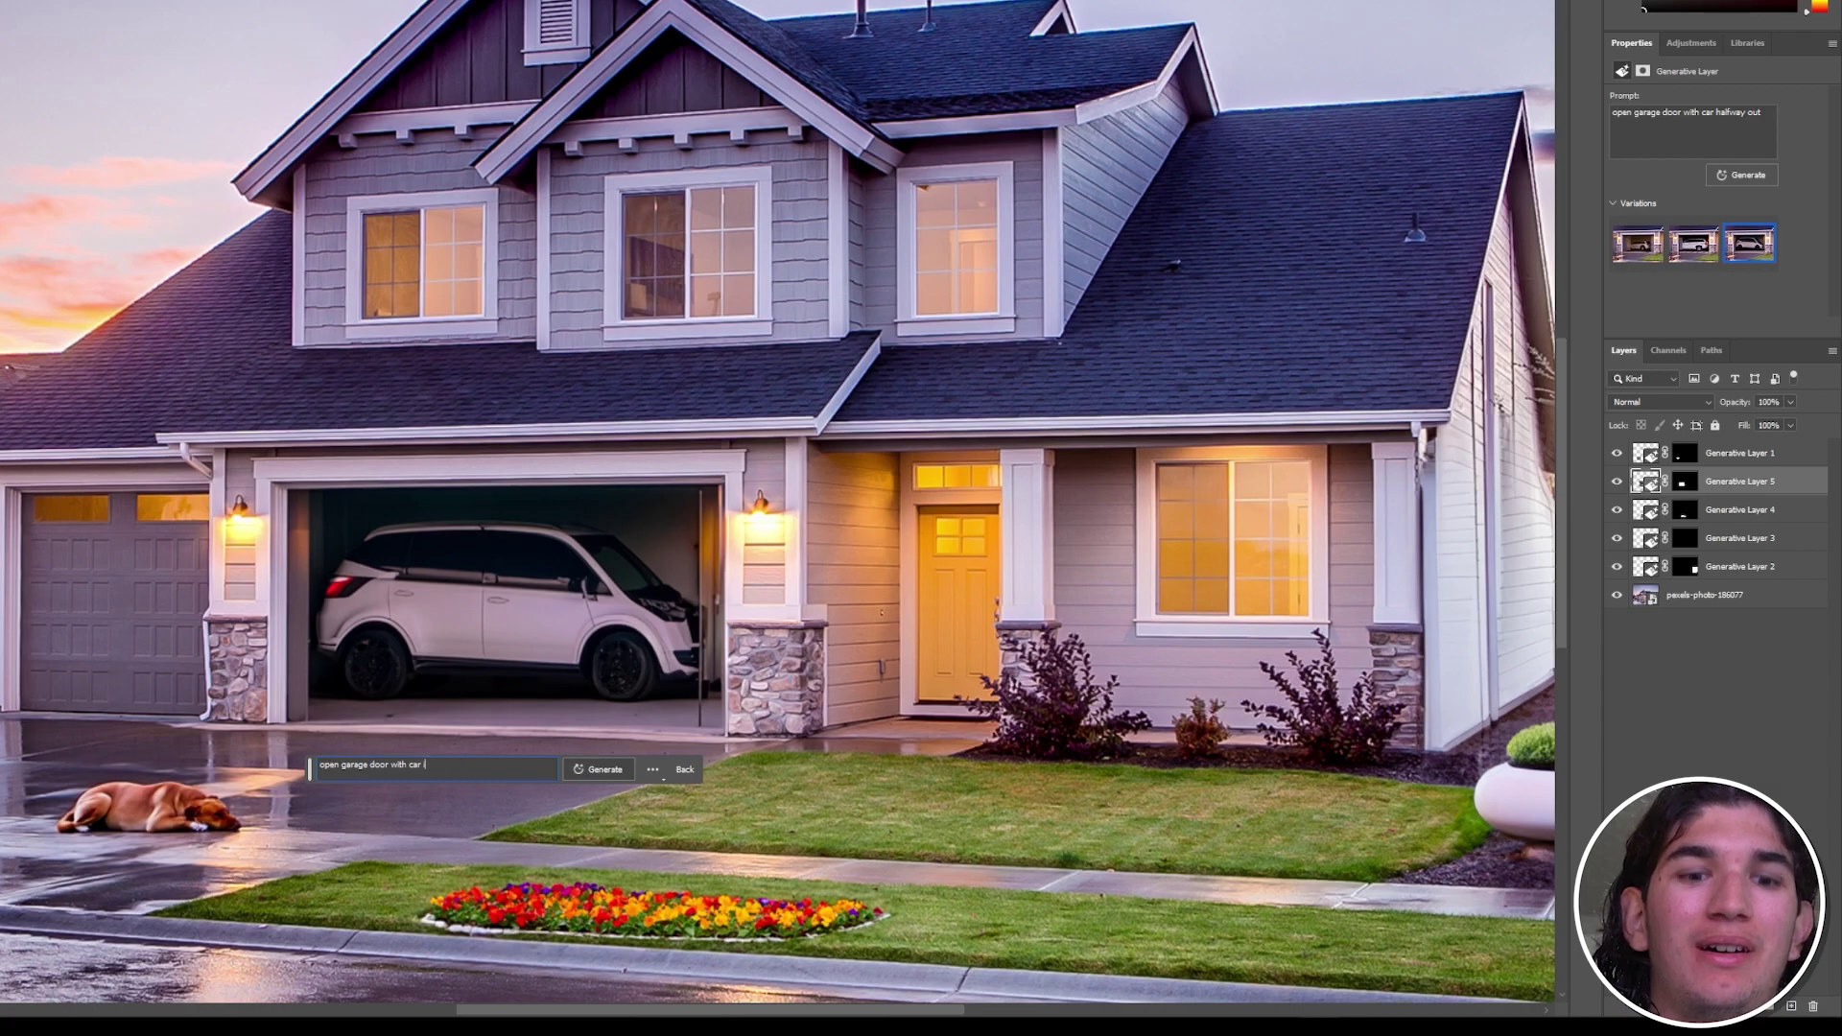
text(inside)
key(Return)
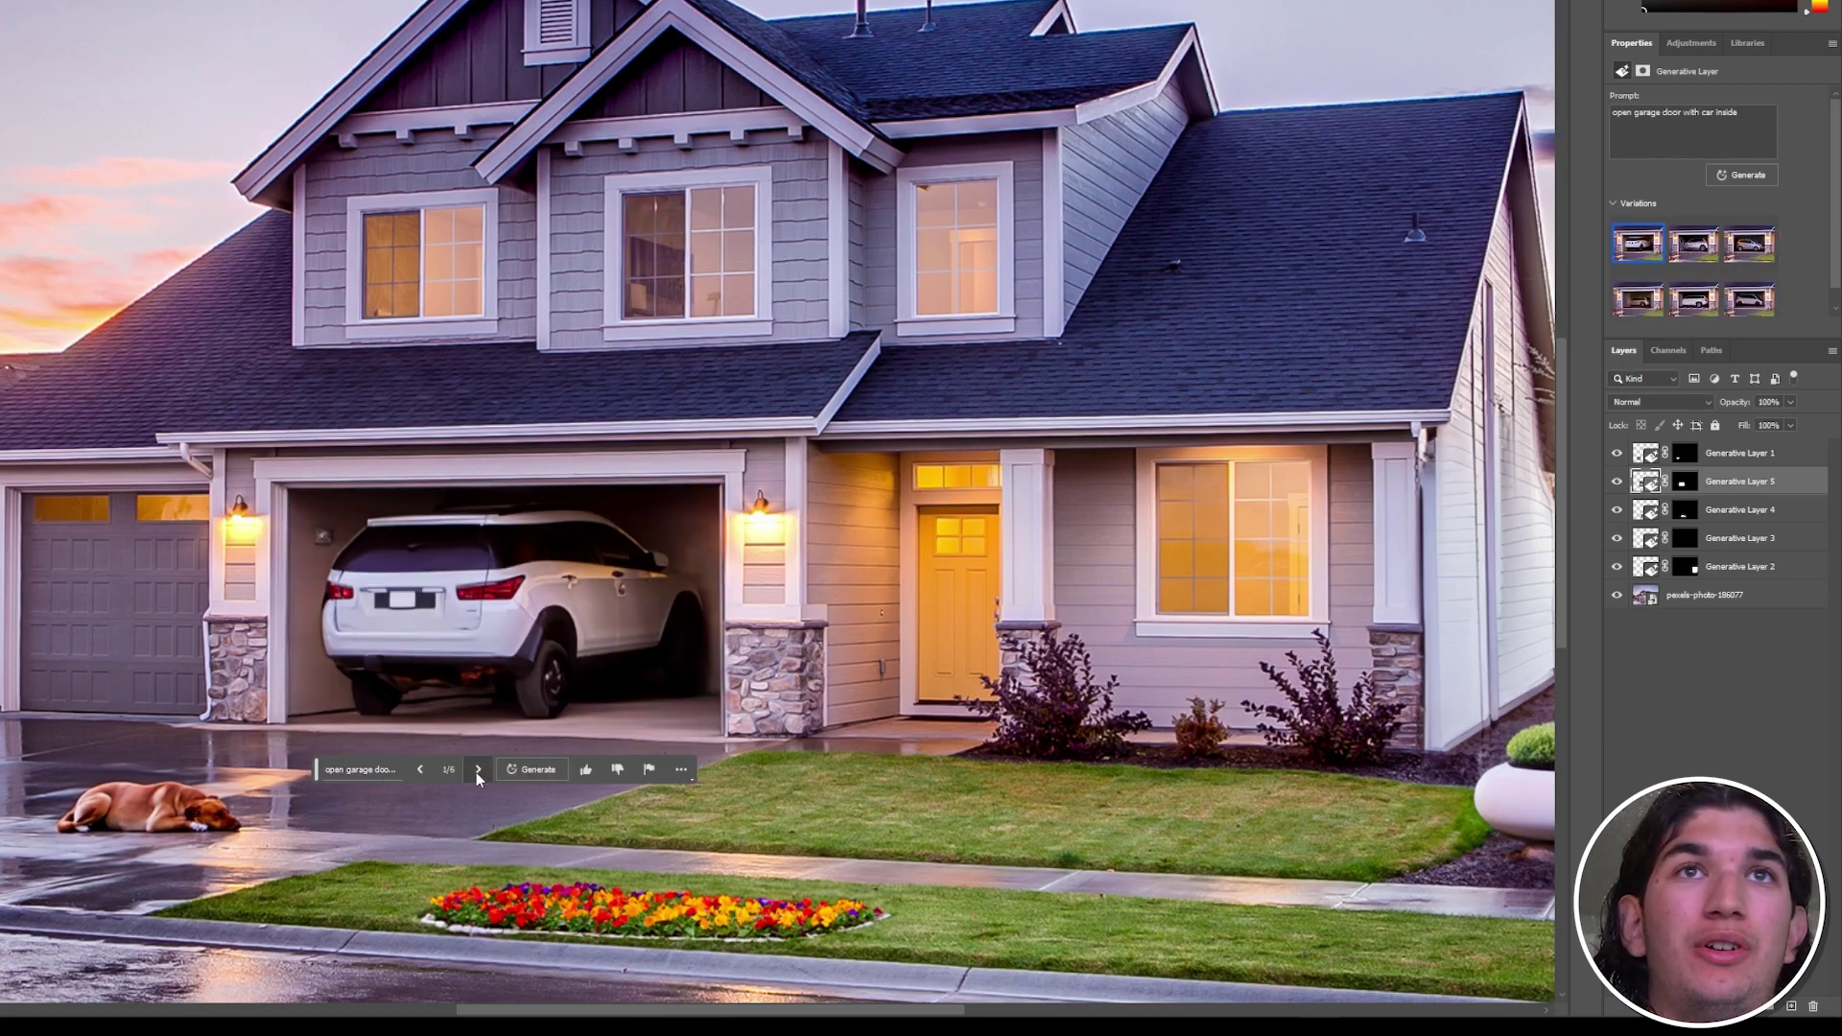
- Select a rounded area in the upper-left sky of the photo, generate "moon in sky" there, and show the third variation
key(ctrl+minus)
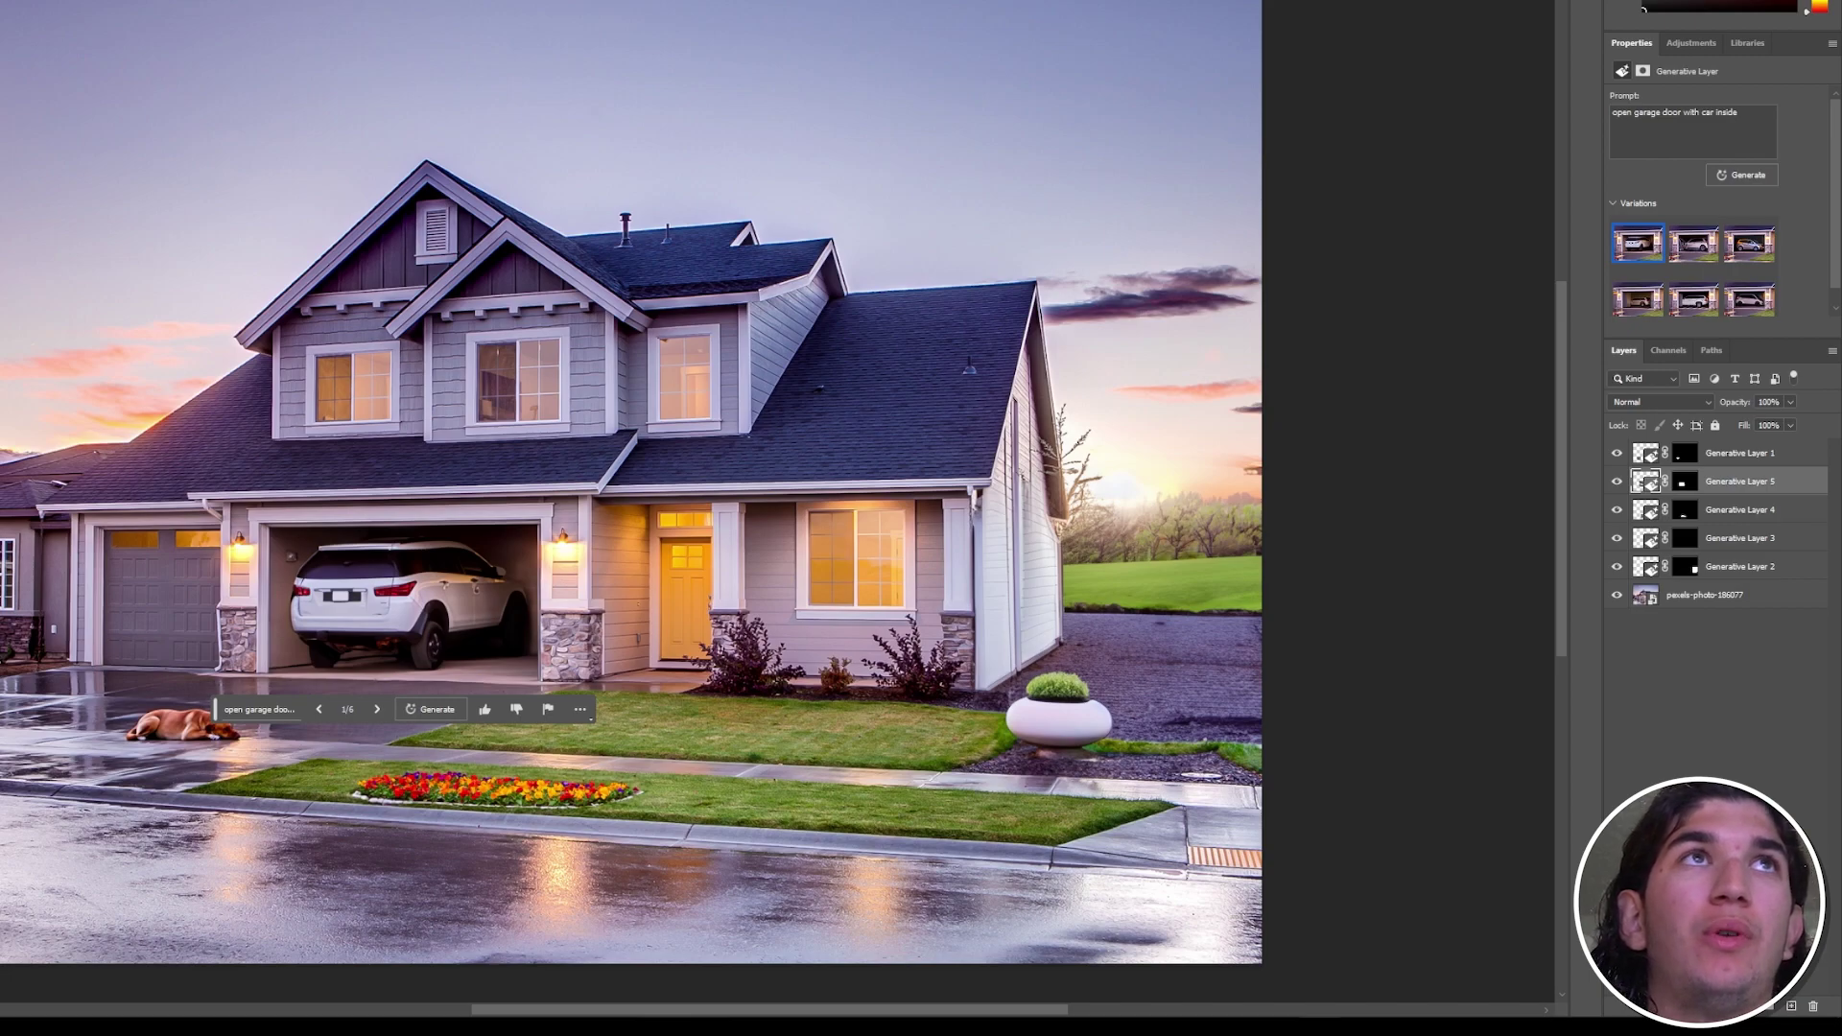
mouse_move(182, 0)
mouse_down()
mouse_move(216, 0)
mouse_move(90, 200)
mouse_move(1, 230)
mouse_up()
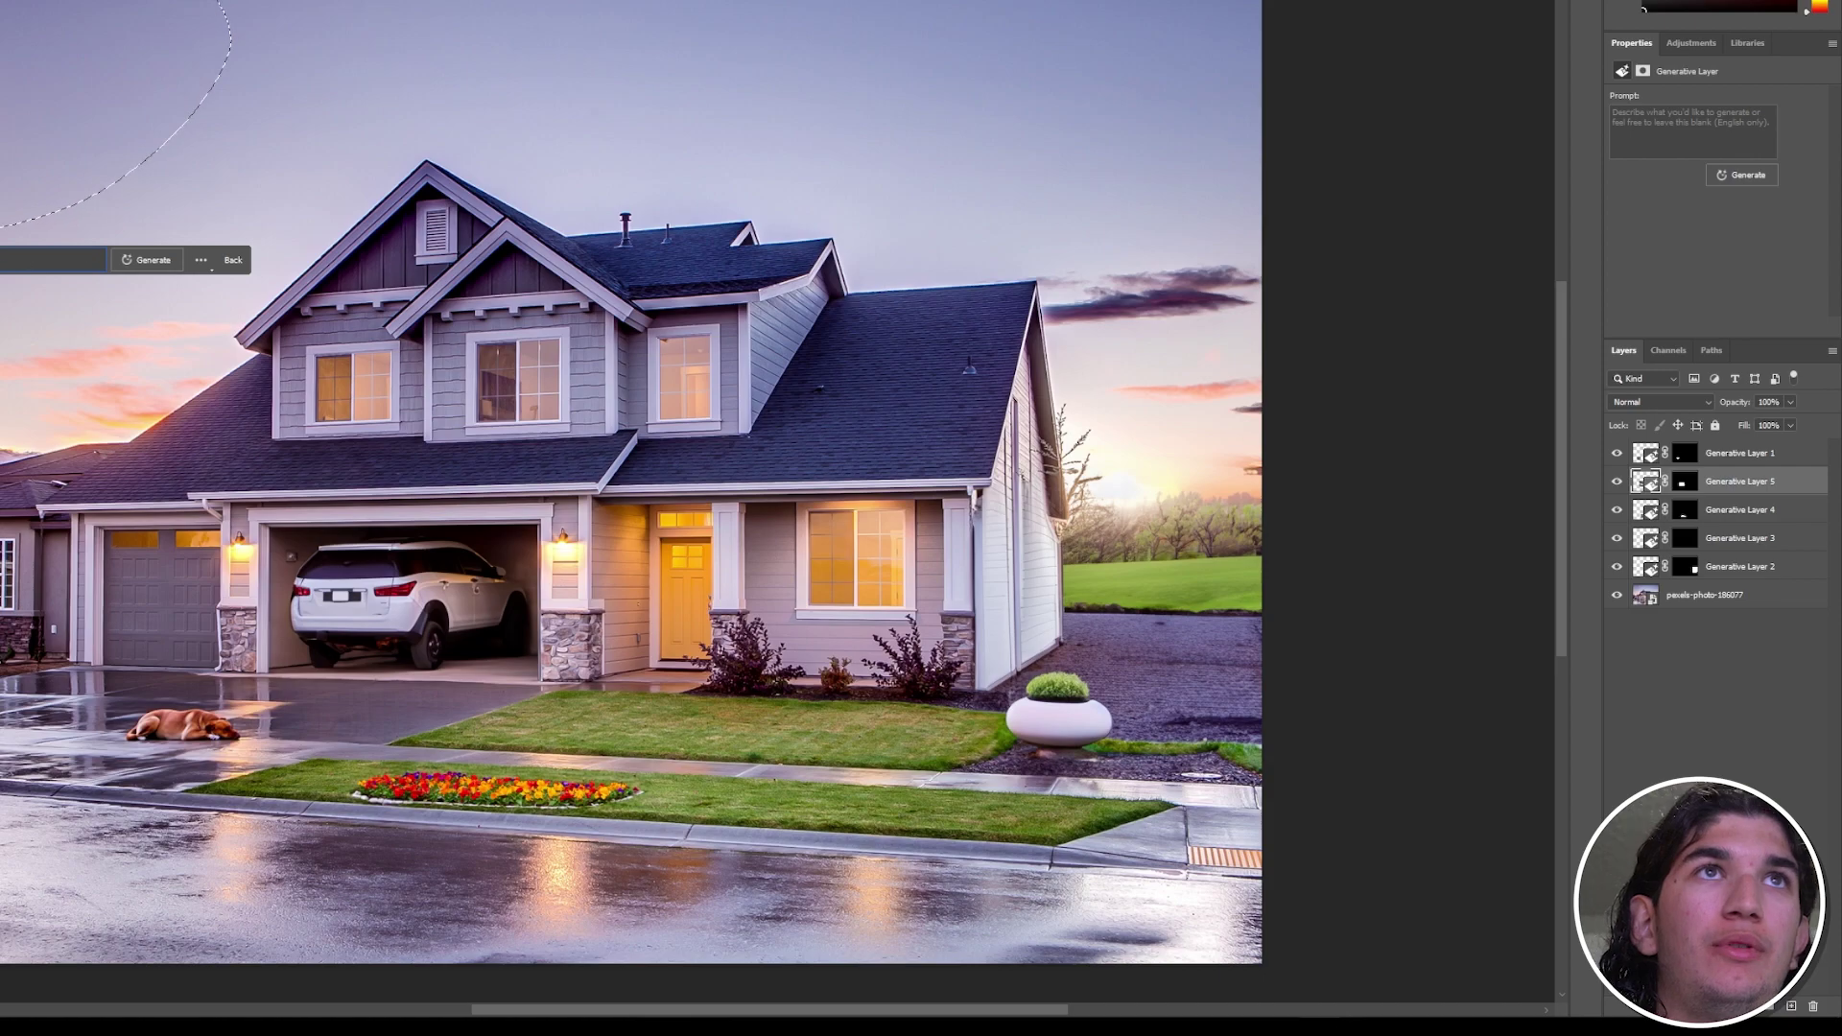
key(Return)
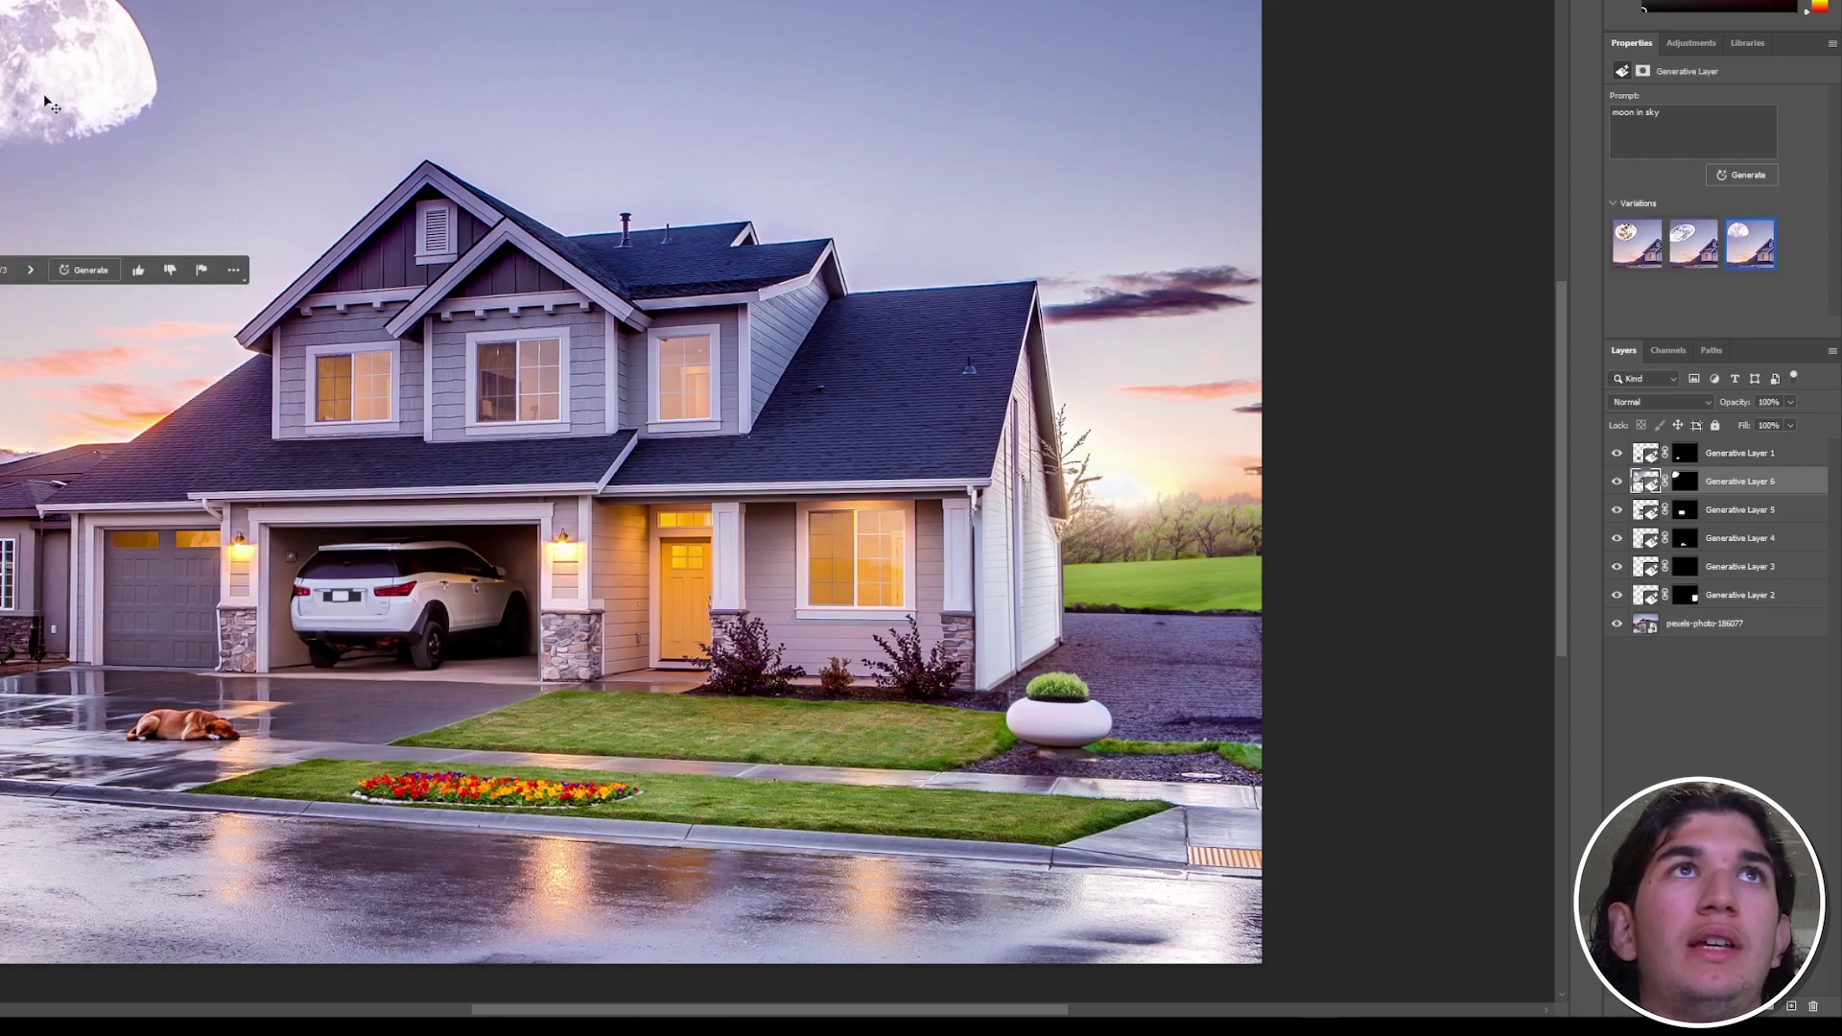
- Try to rotate and reposition the generated moon in the upper-left sky of the photo with Free Transform
key(ctrl+minus)
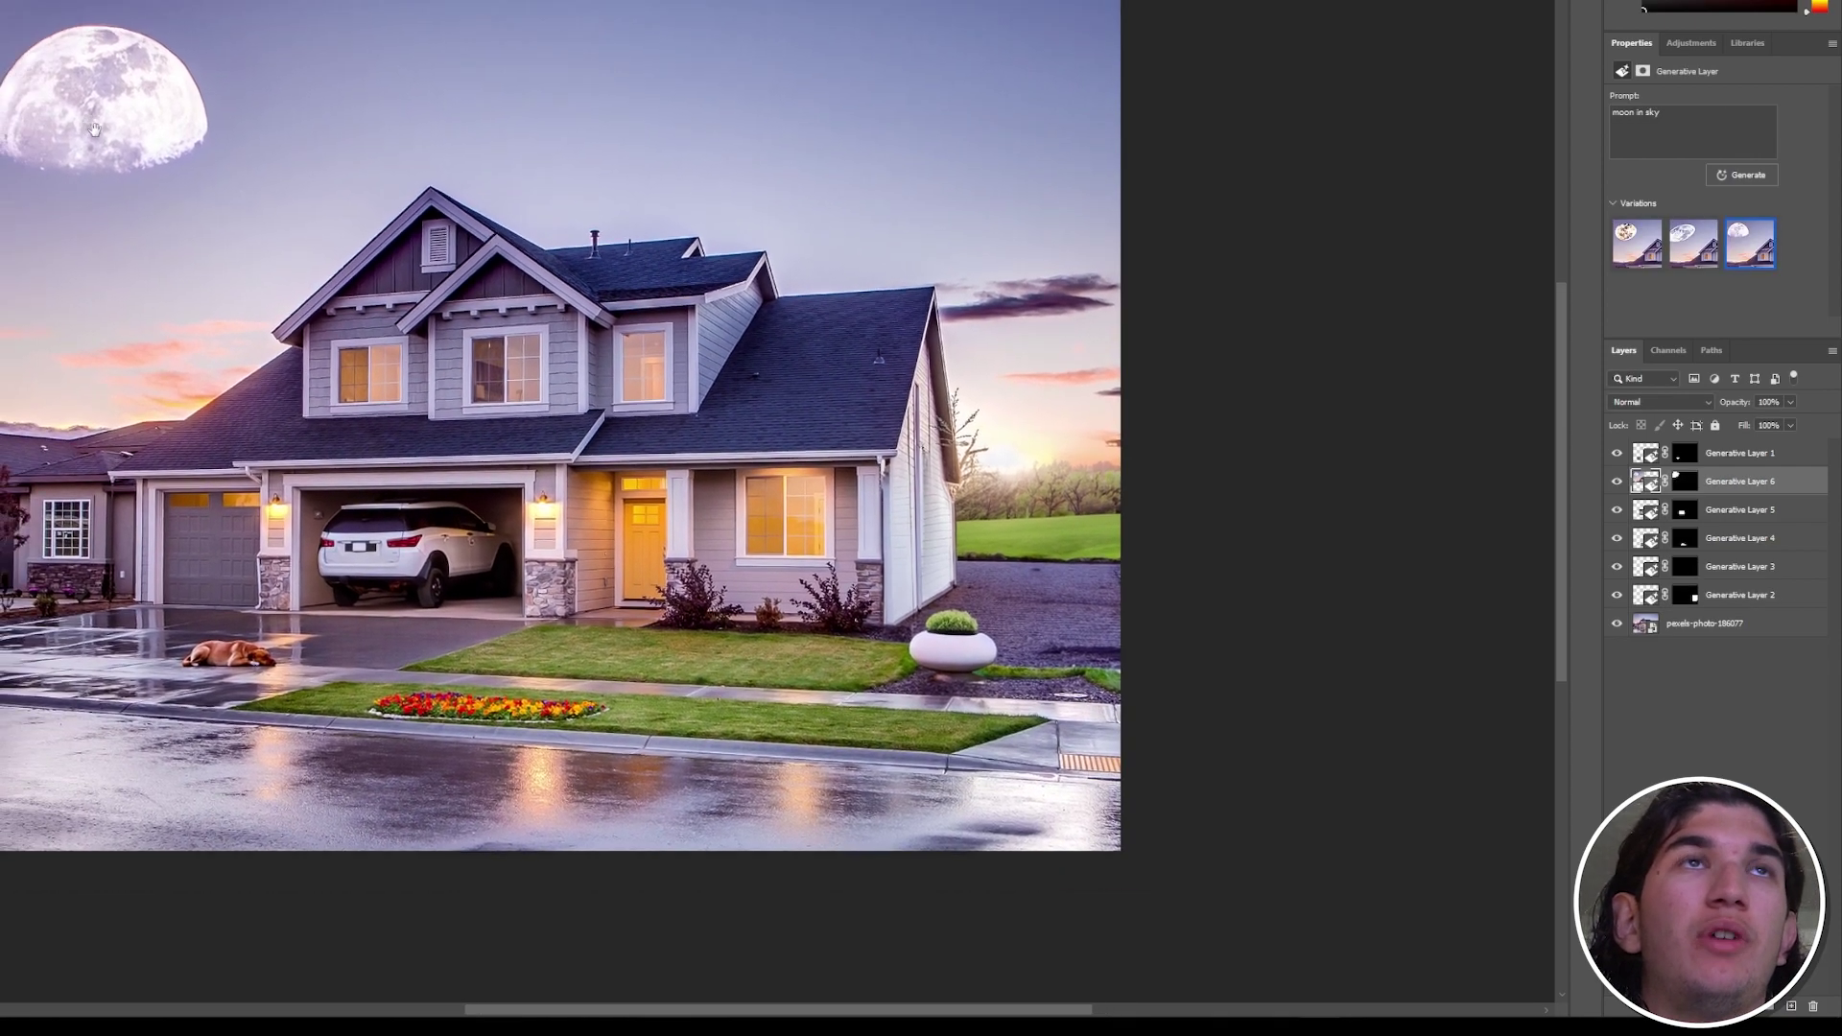
drag(189, 167, 128, 84)
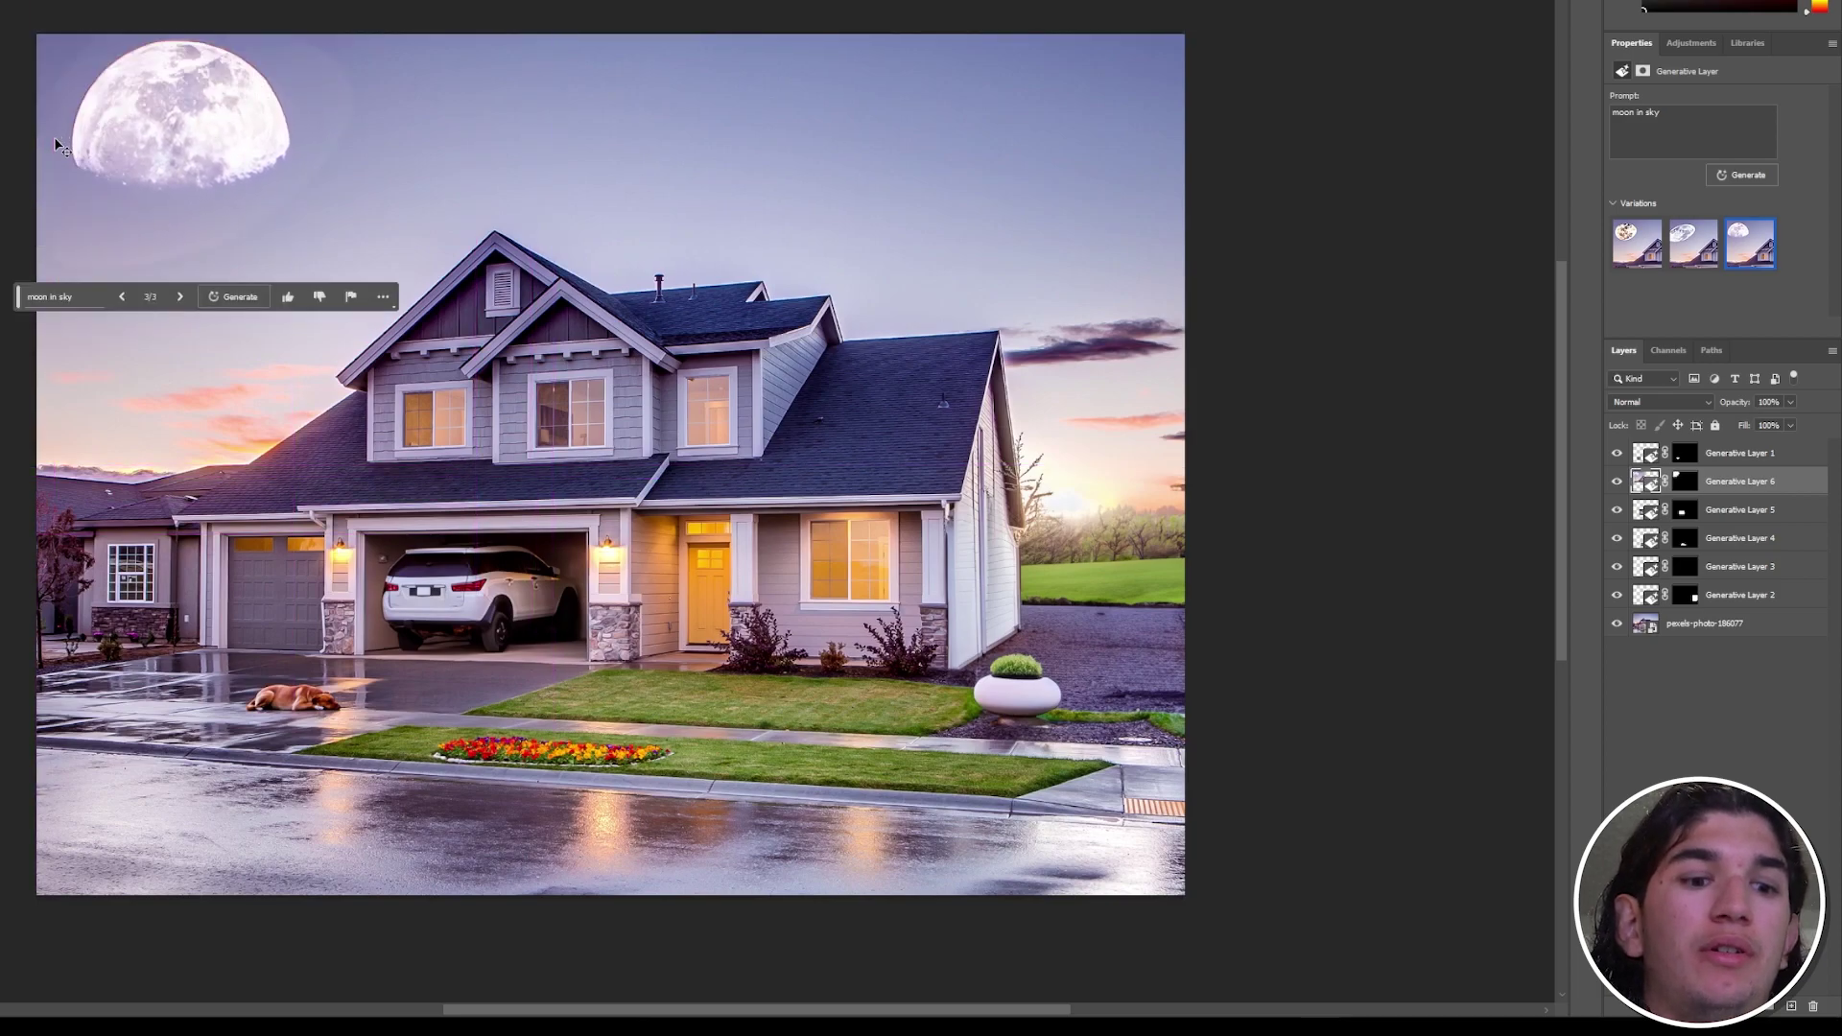
key(ctrl+t)
drag(523, 3, 420, 13)
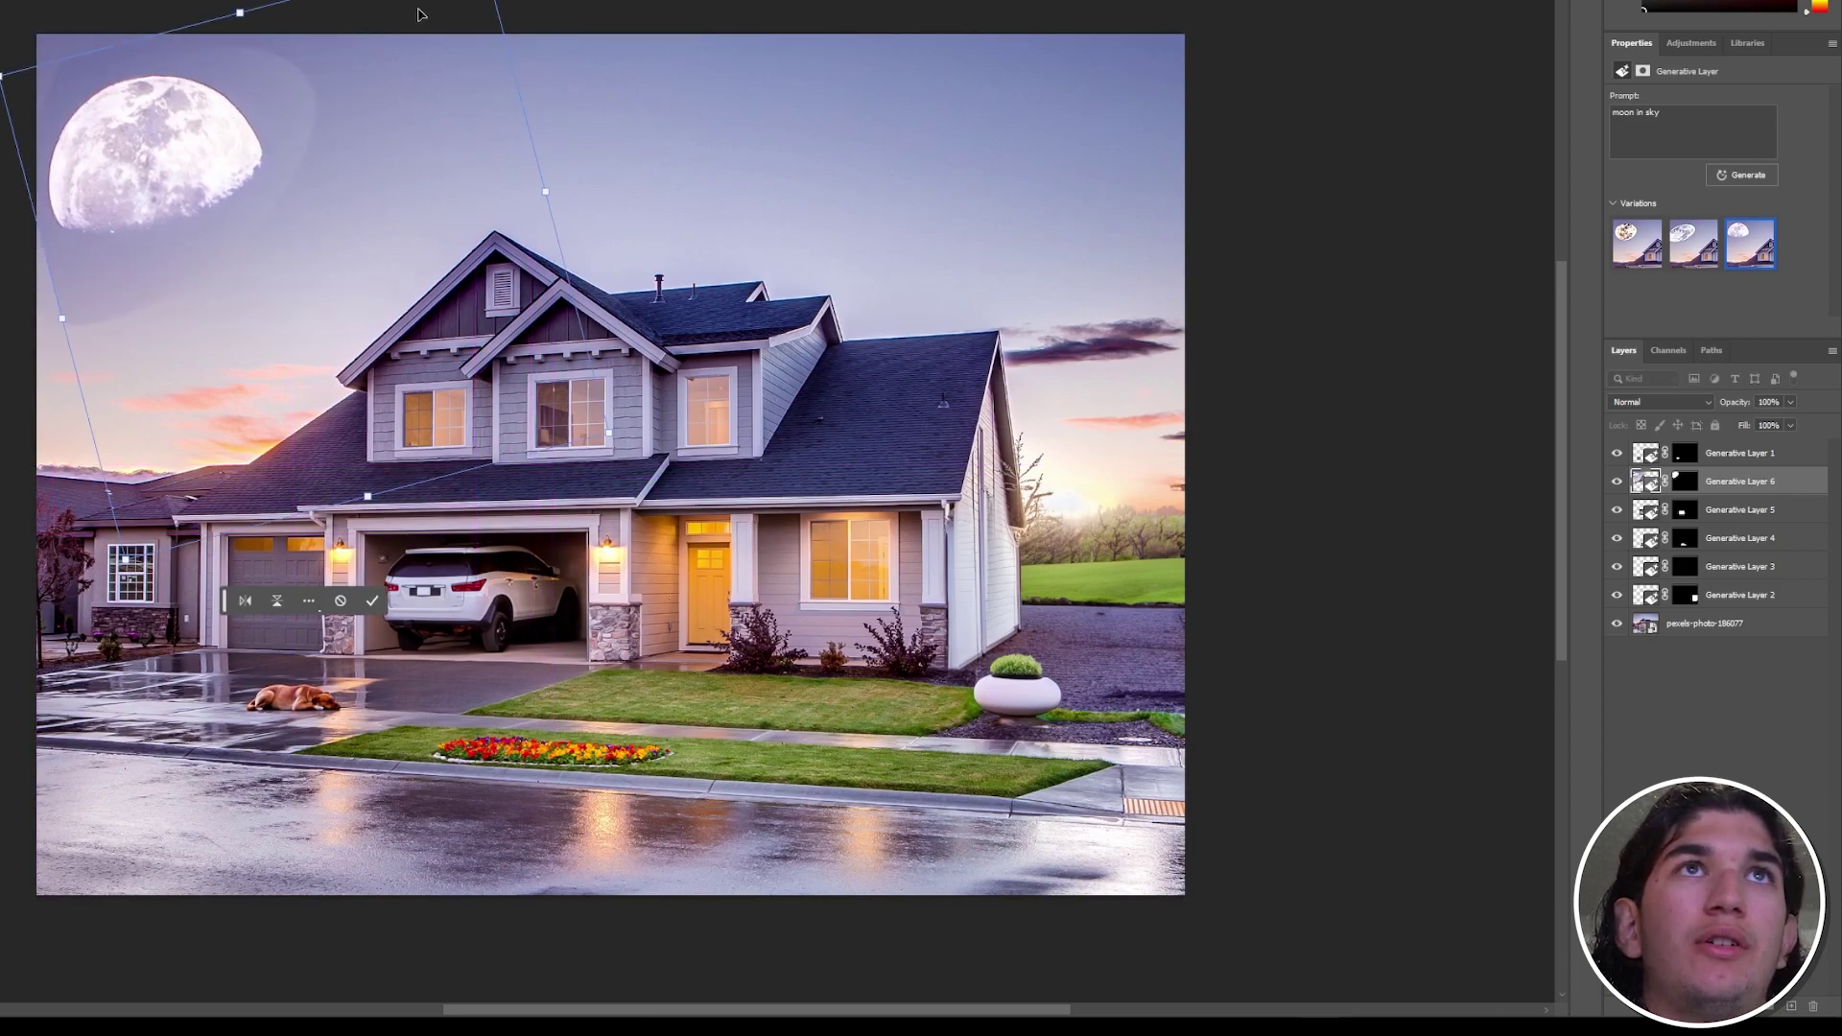
drag(228, 157, 201, 87)
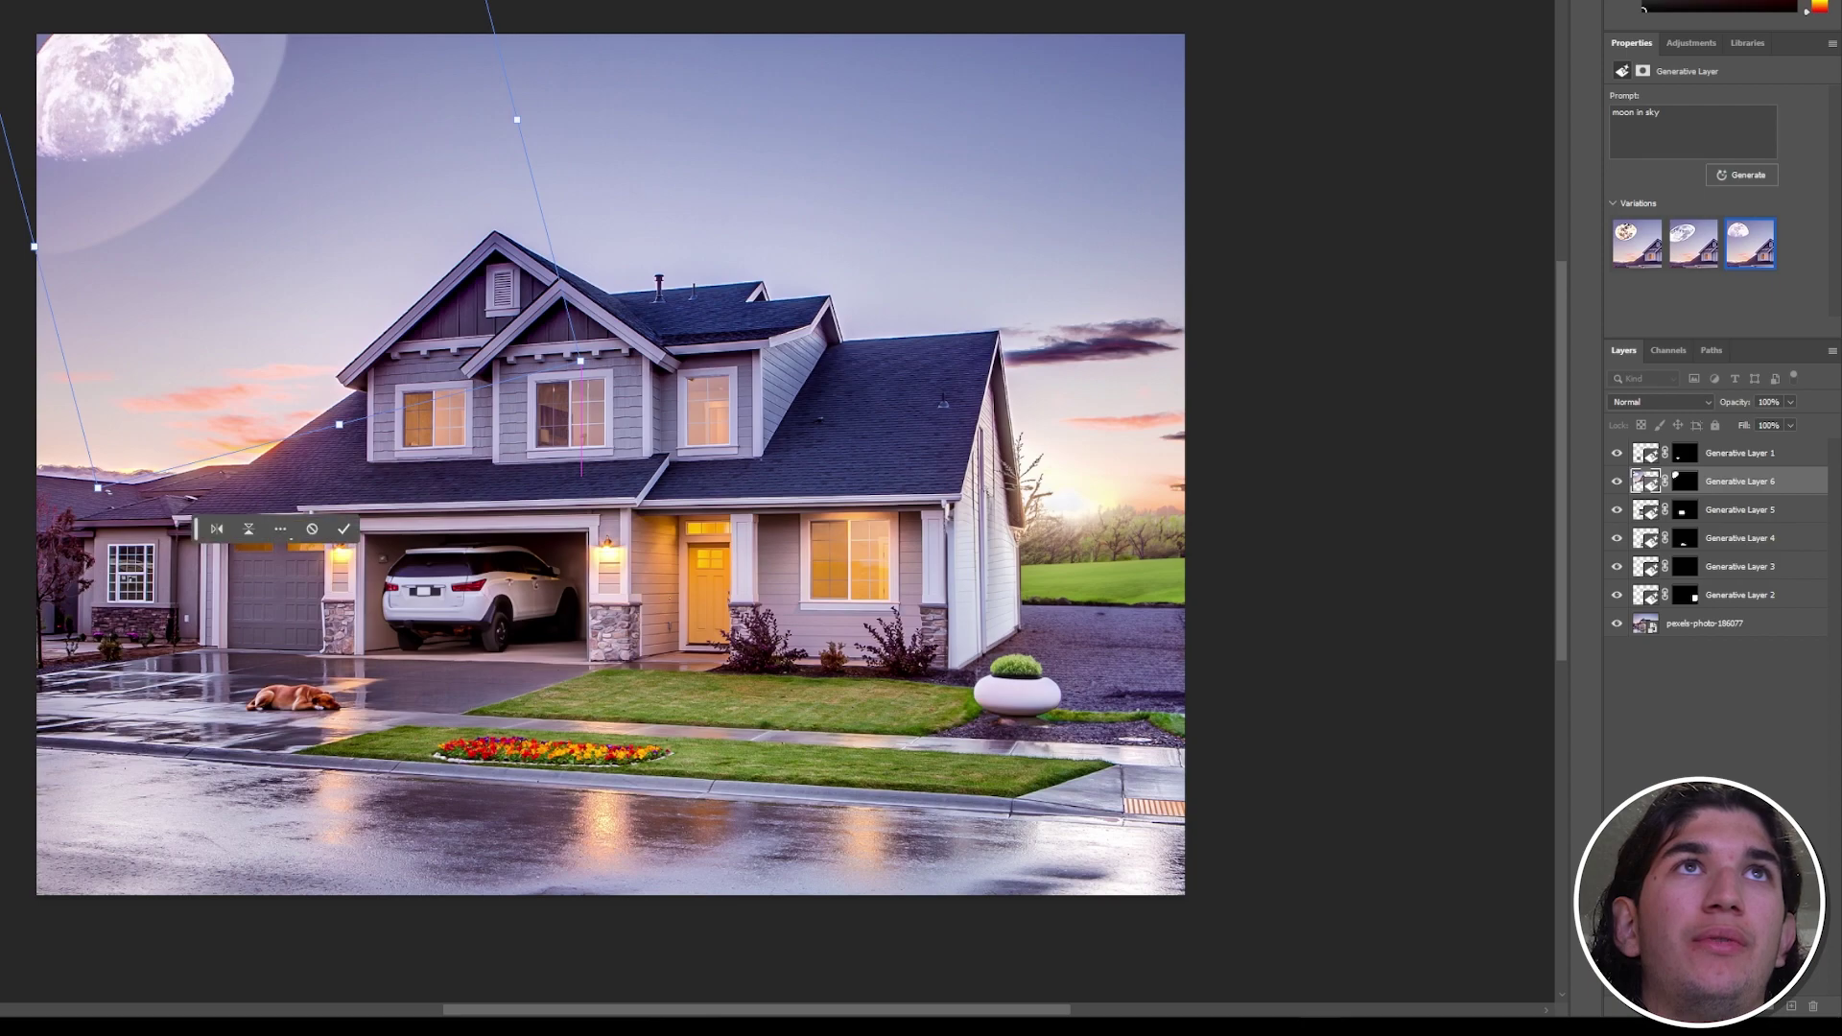
drag(319, 48, 311, 150)
drag(505, 69, 537, 432)
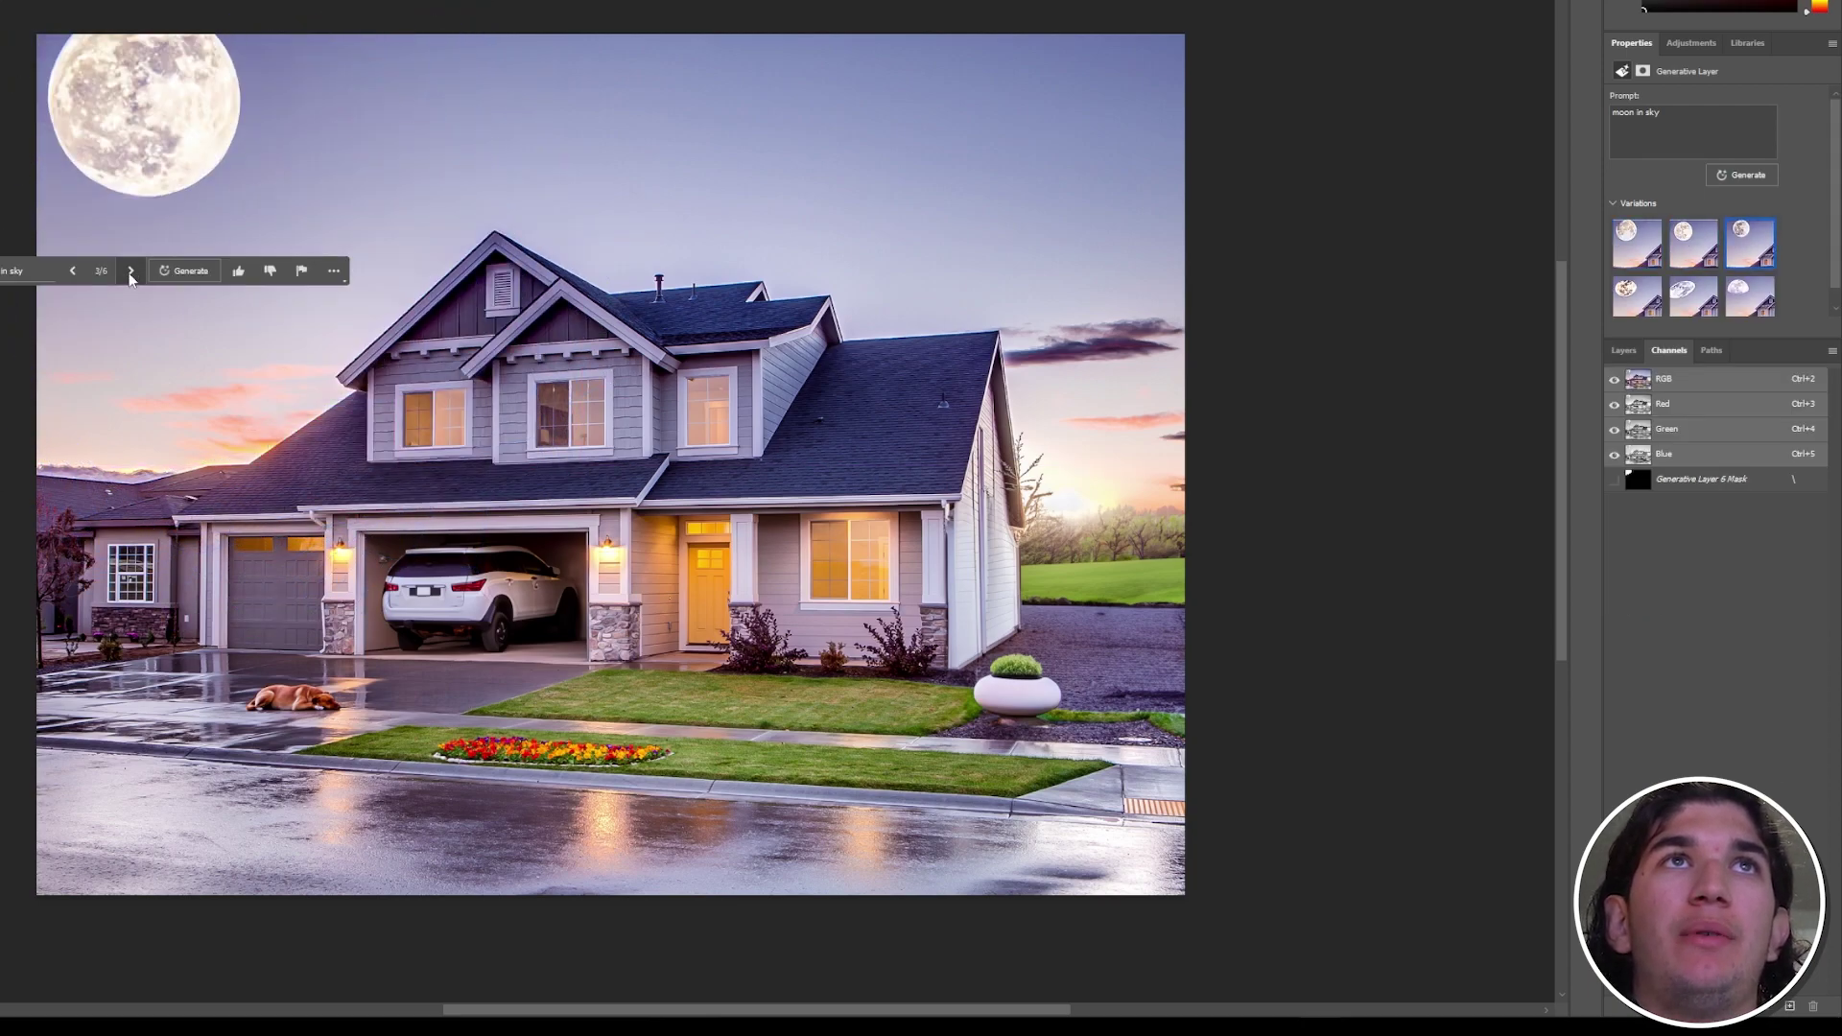
click(130, 272)
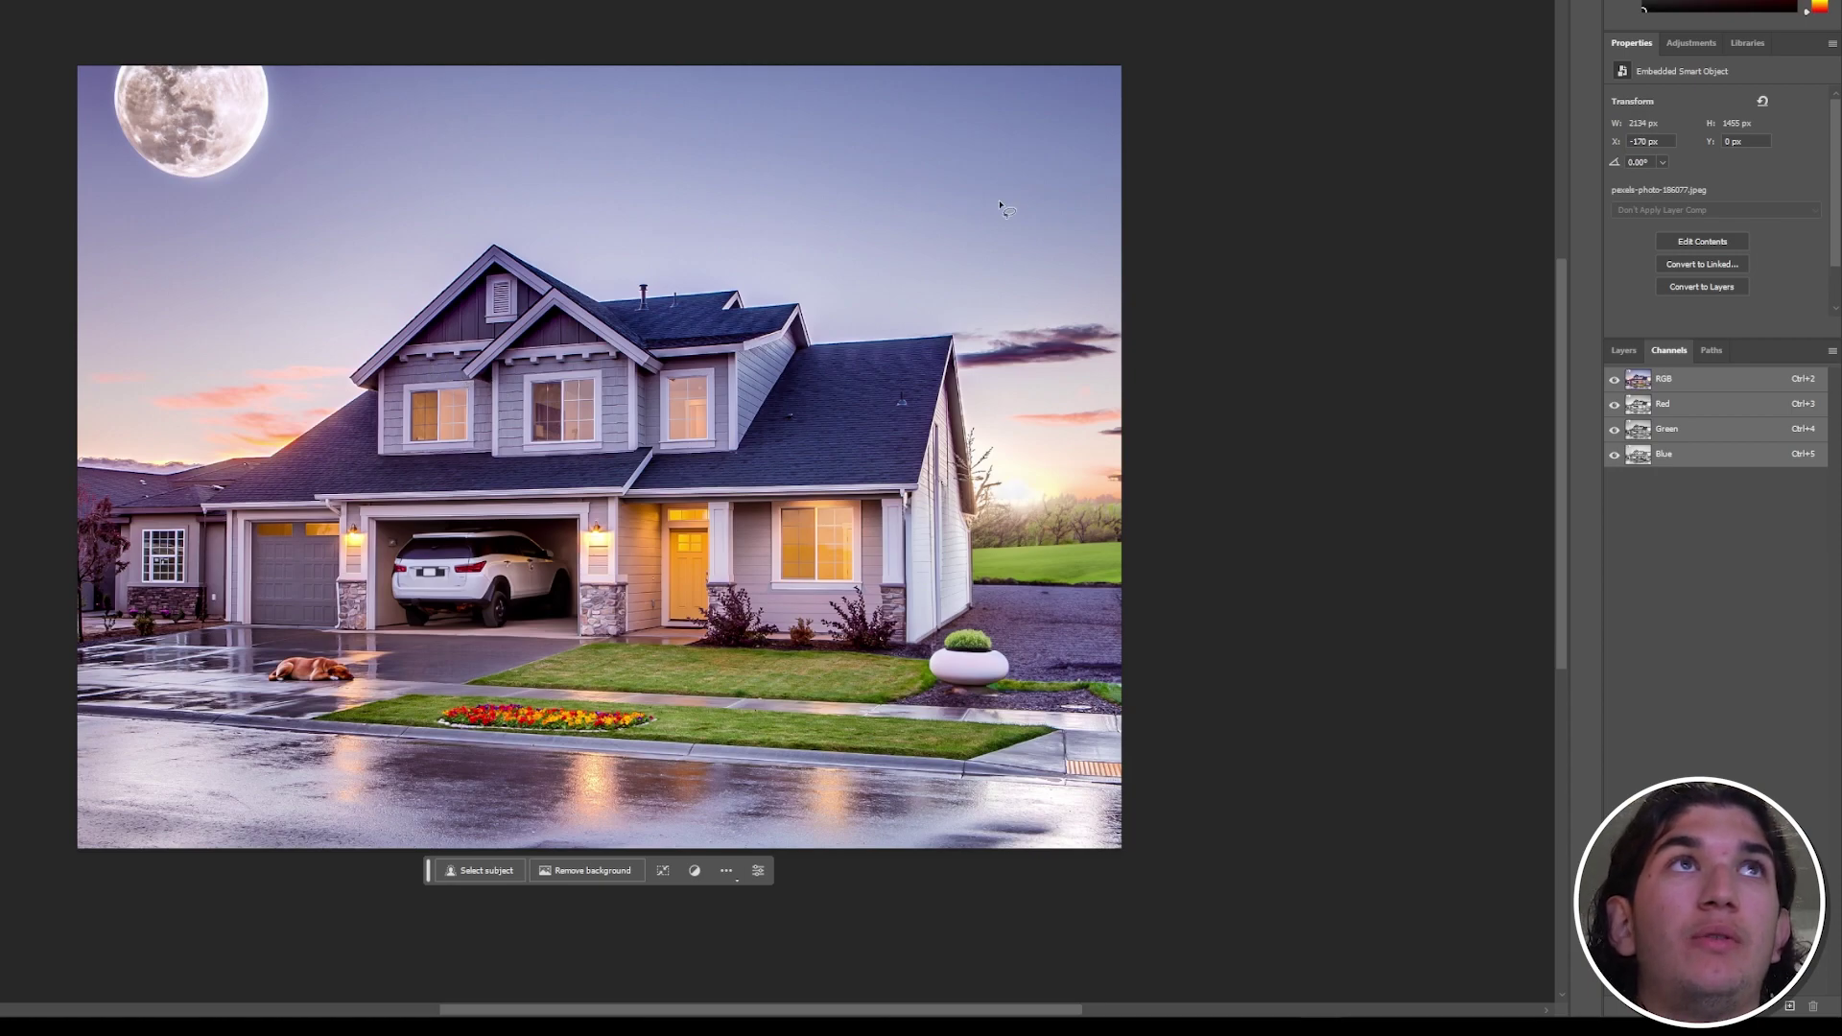
- Select an area in the upper-right sky of the photo, generate "sun yellow hot" there, and show the third variation
mouse_move(1097, 72)
mouse_down()
mouse_move(911, 94)
mouse_move(894, 191)
mouse_up()
drag(894, 191, 1133, 203)
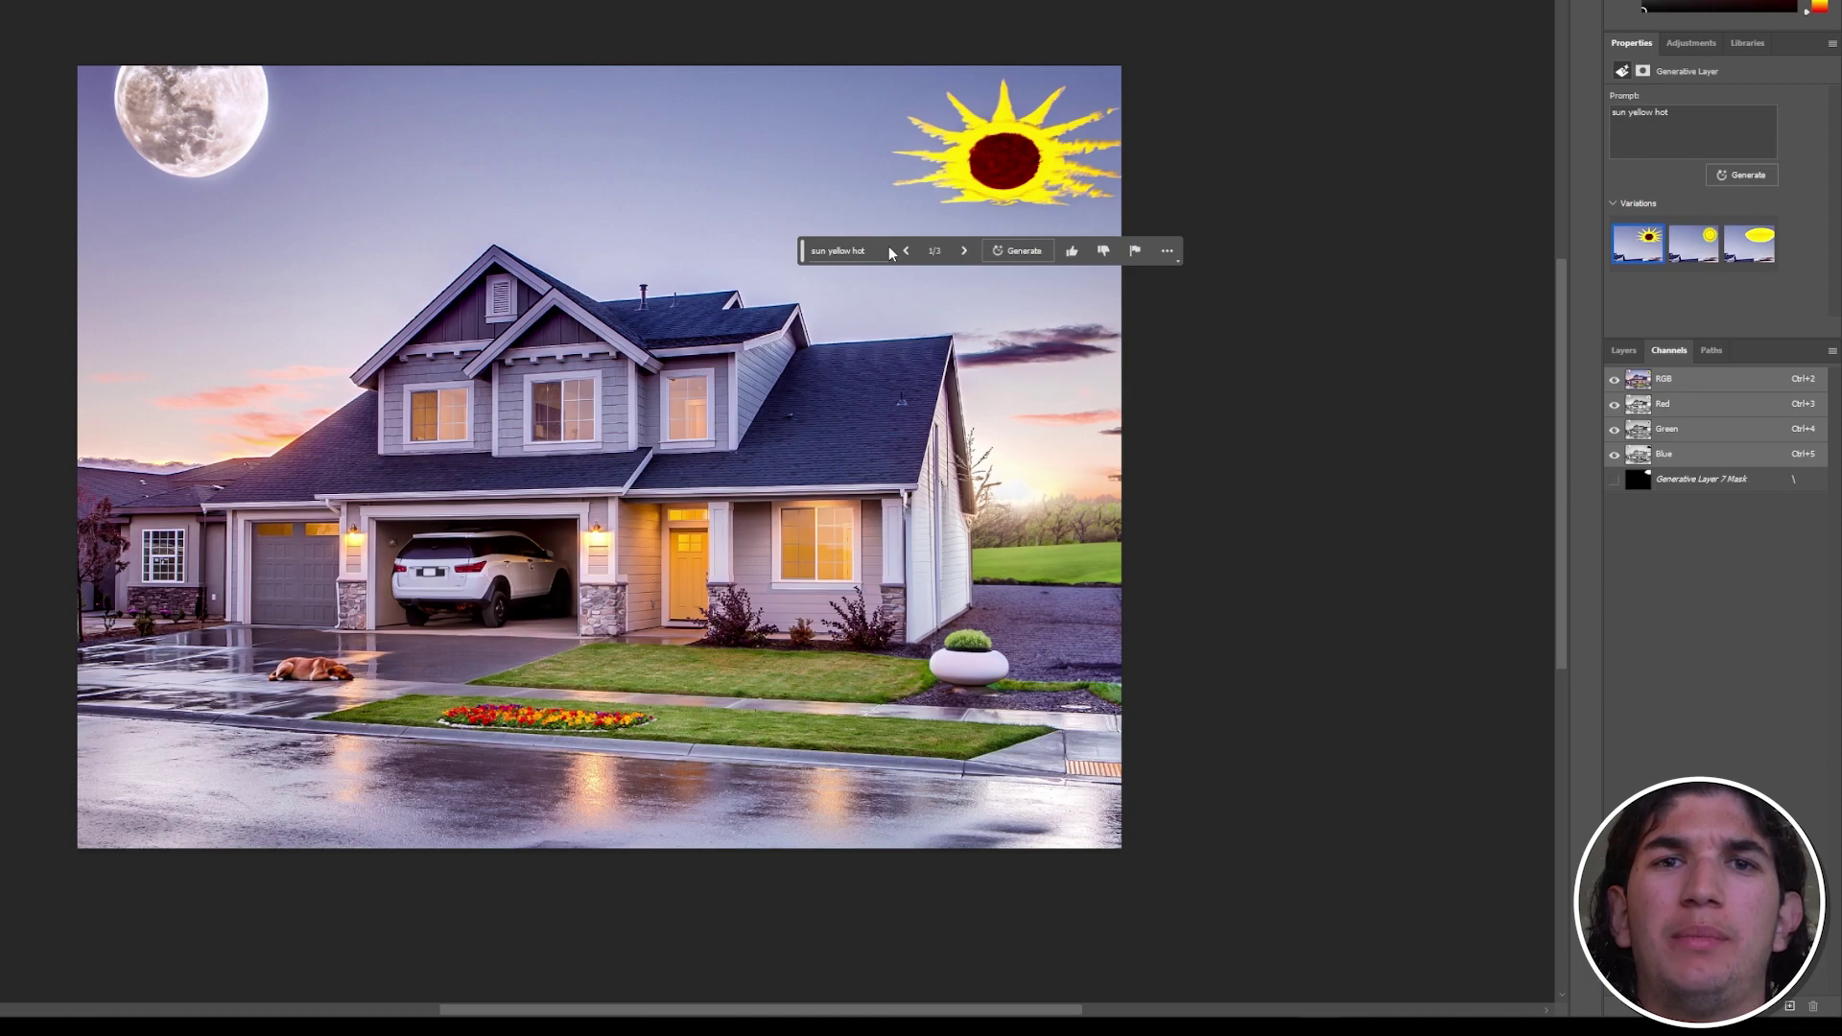
click(955, 253)
click(956, 253)
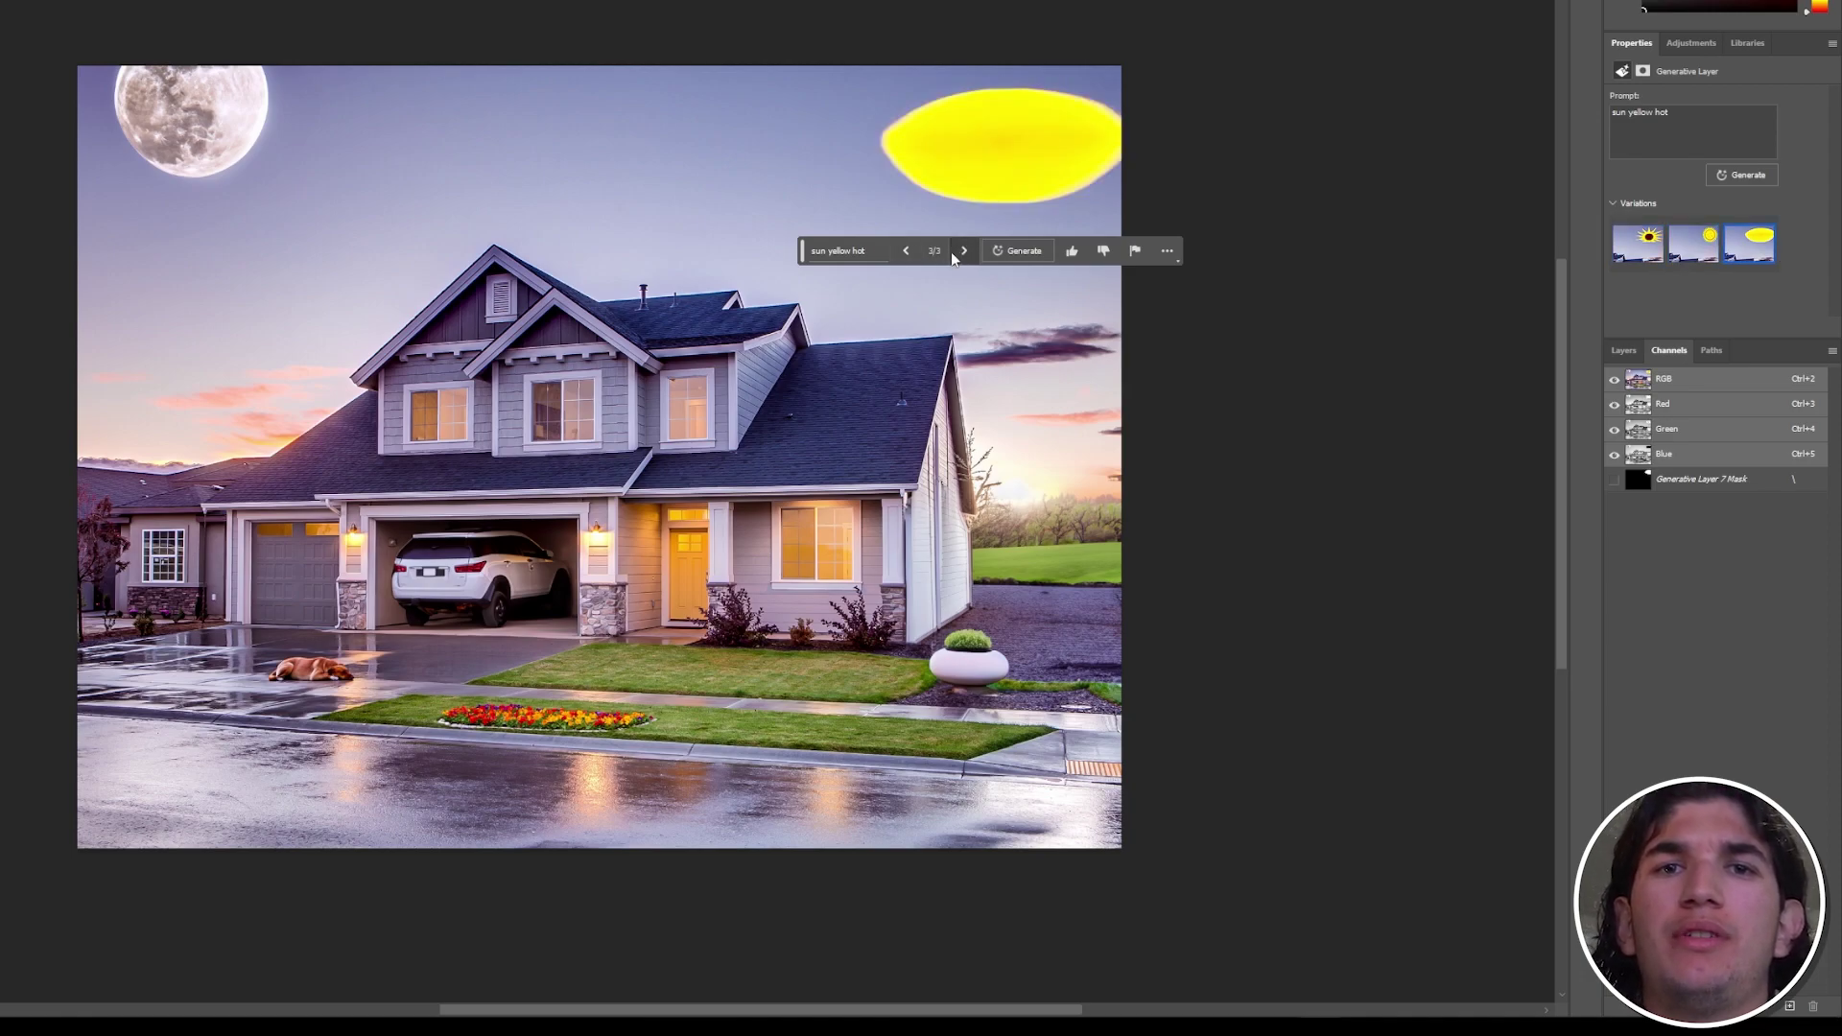
- Try rewording the sun layer's prompt to get different variations
click(837, 250)
key(ctrl+a)
text(sun un)
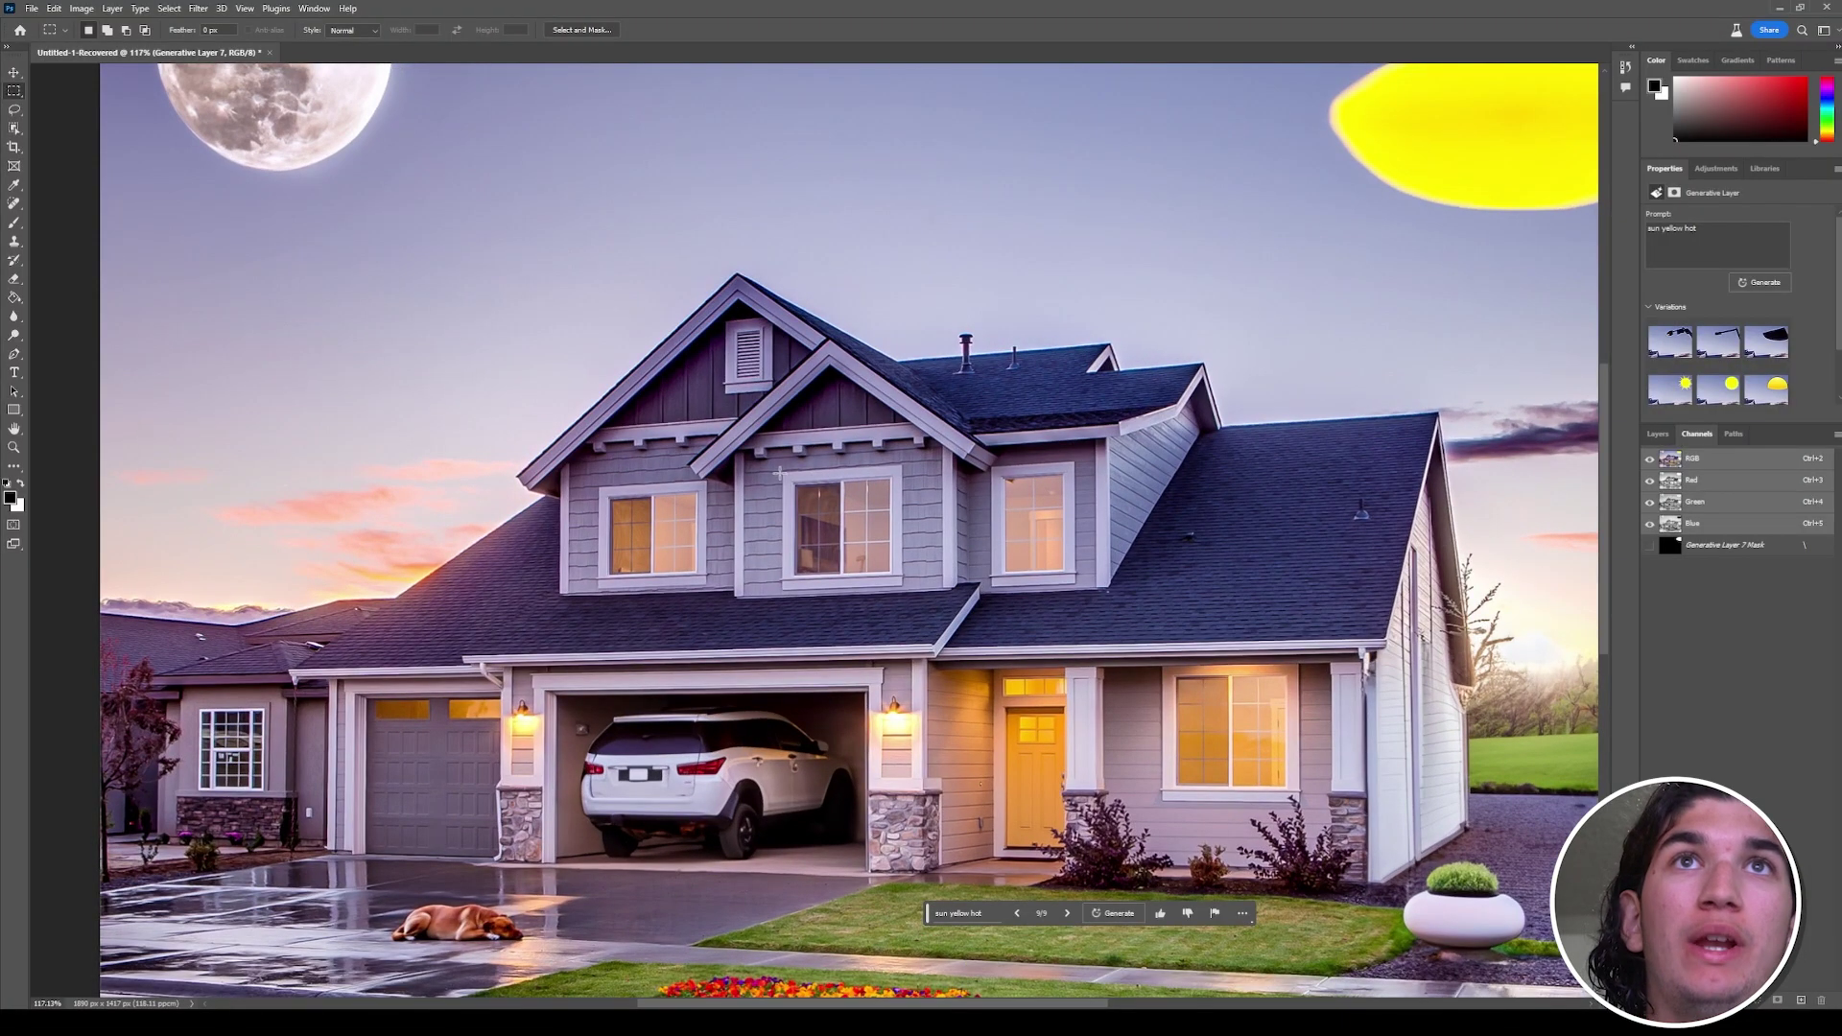
- Select the middle upper-floor window, generate "window open swung outwards" there, and show the third variation
drag(786, 478, 898, 579)
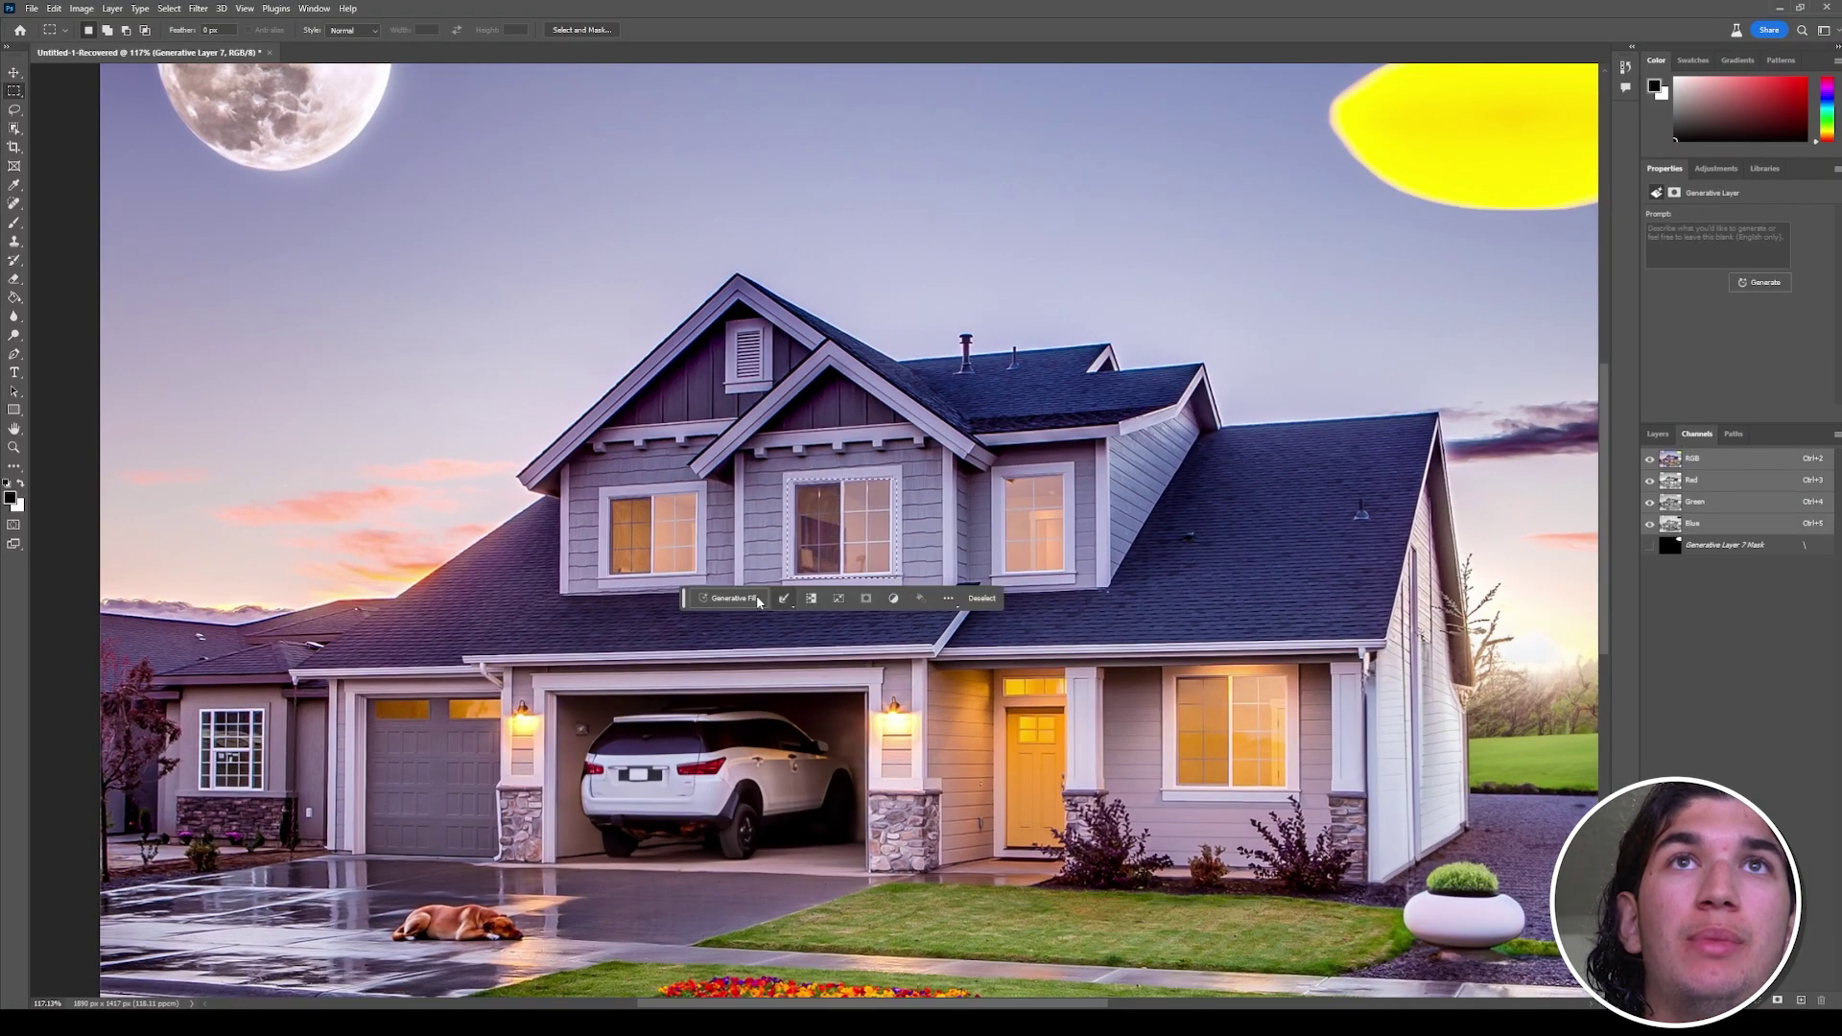
click(756, 602)
text(window )
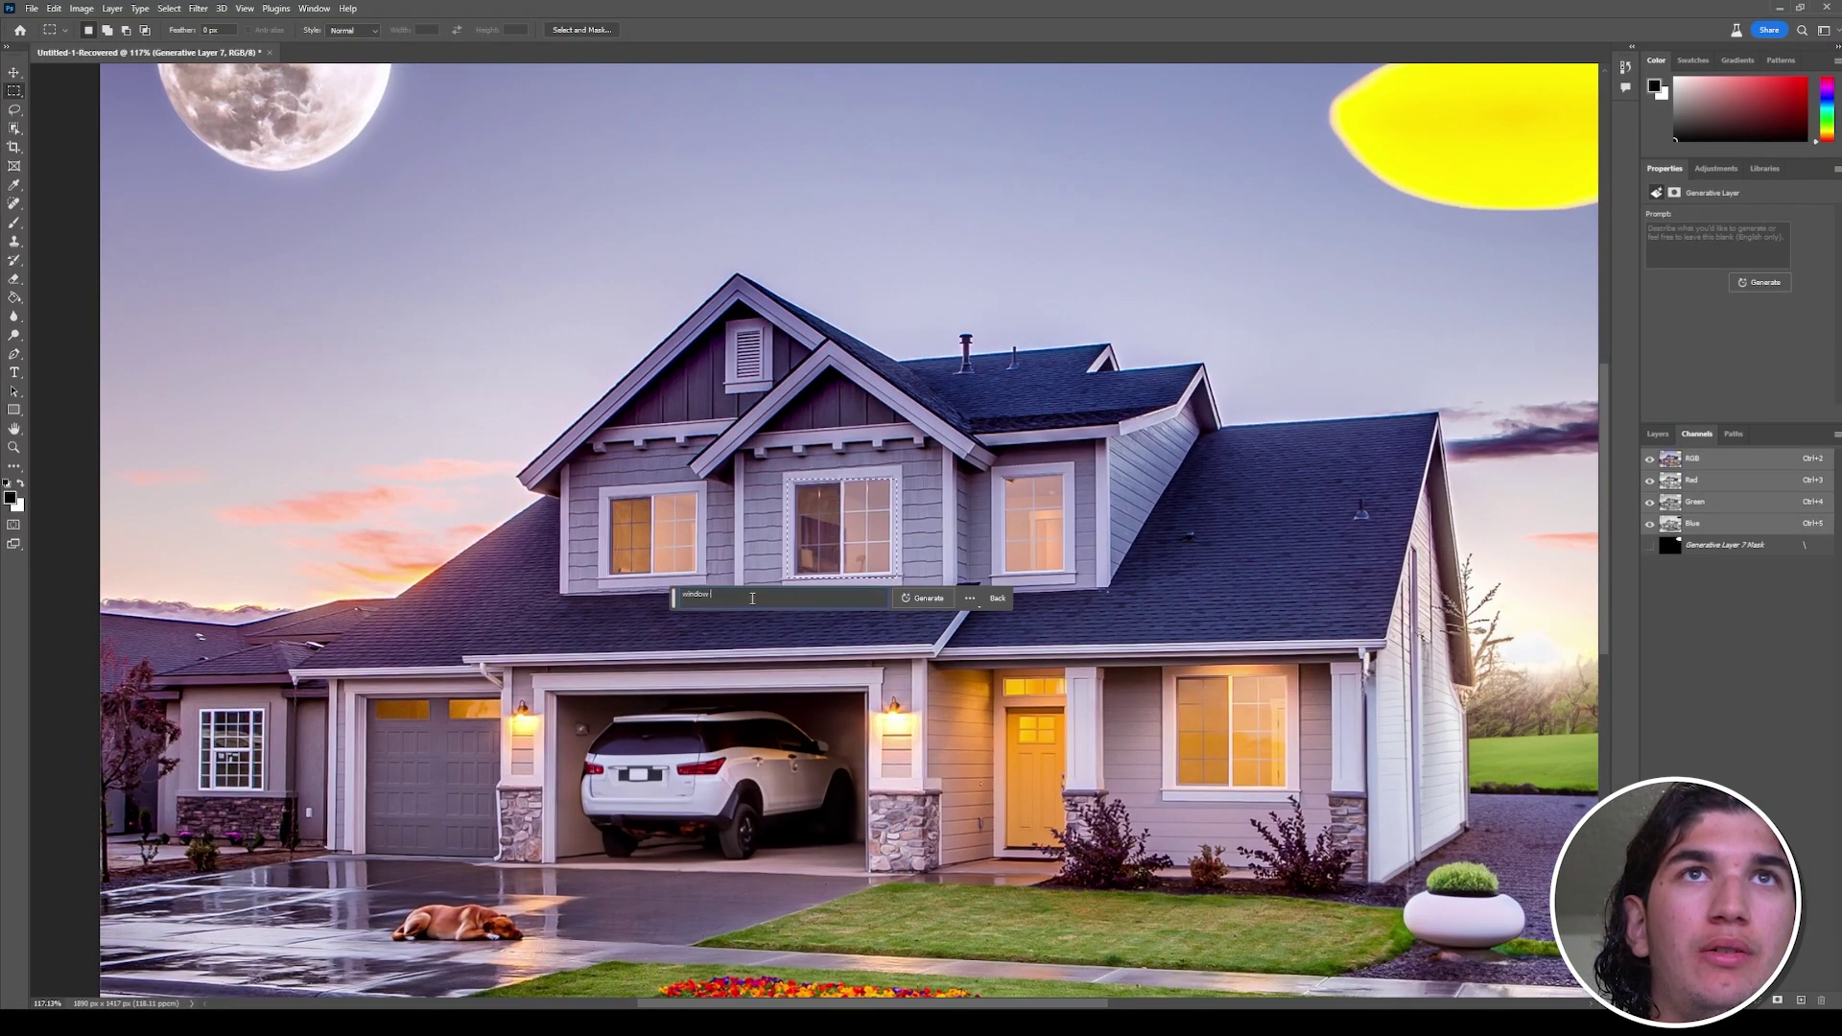
text(open swa)
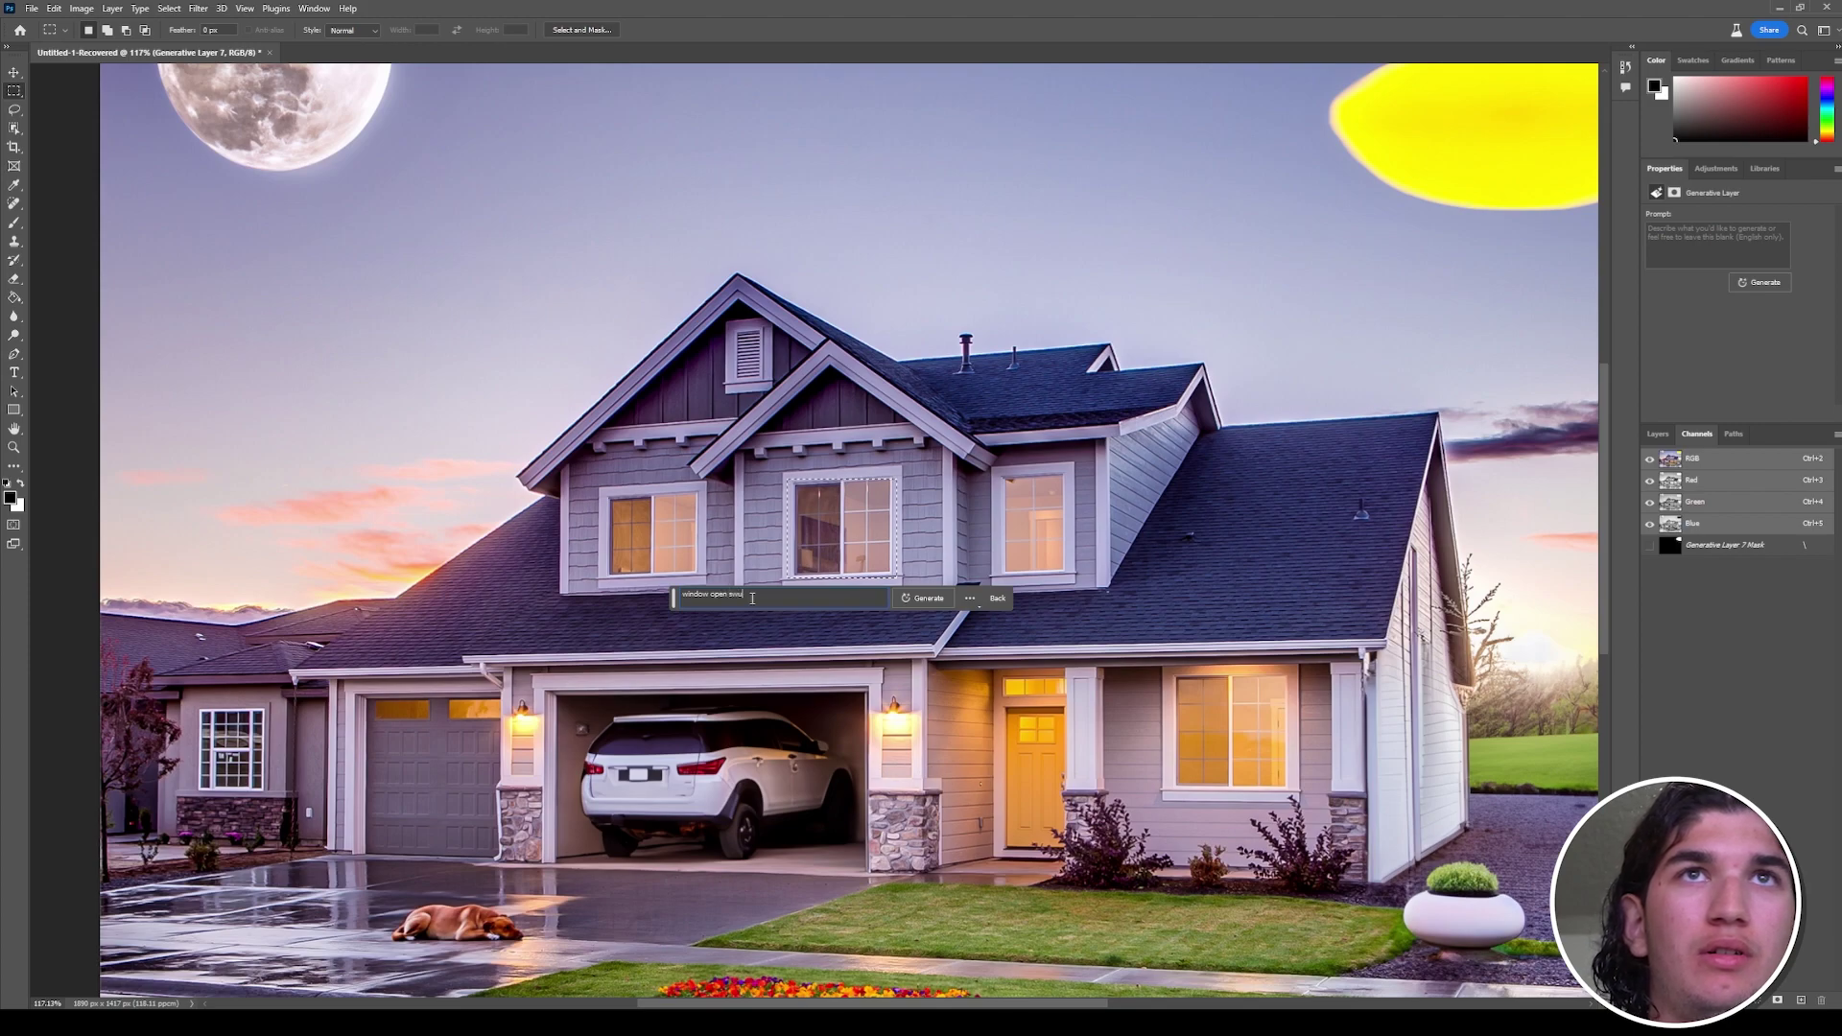
key(BackSpace)
text(ung outw)
key(Return)
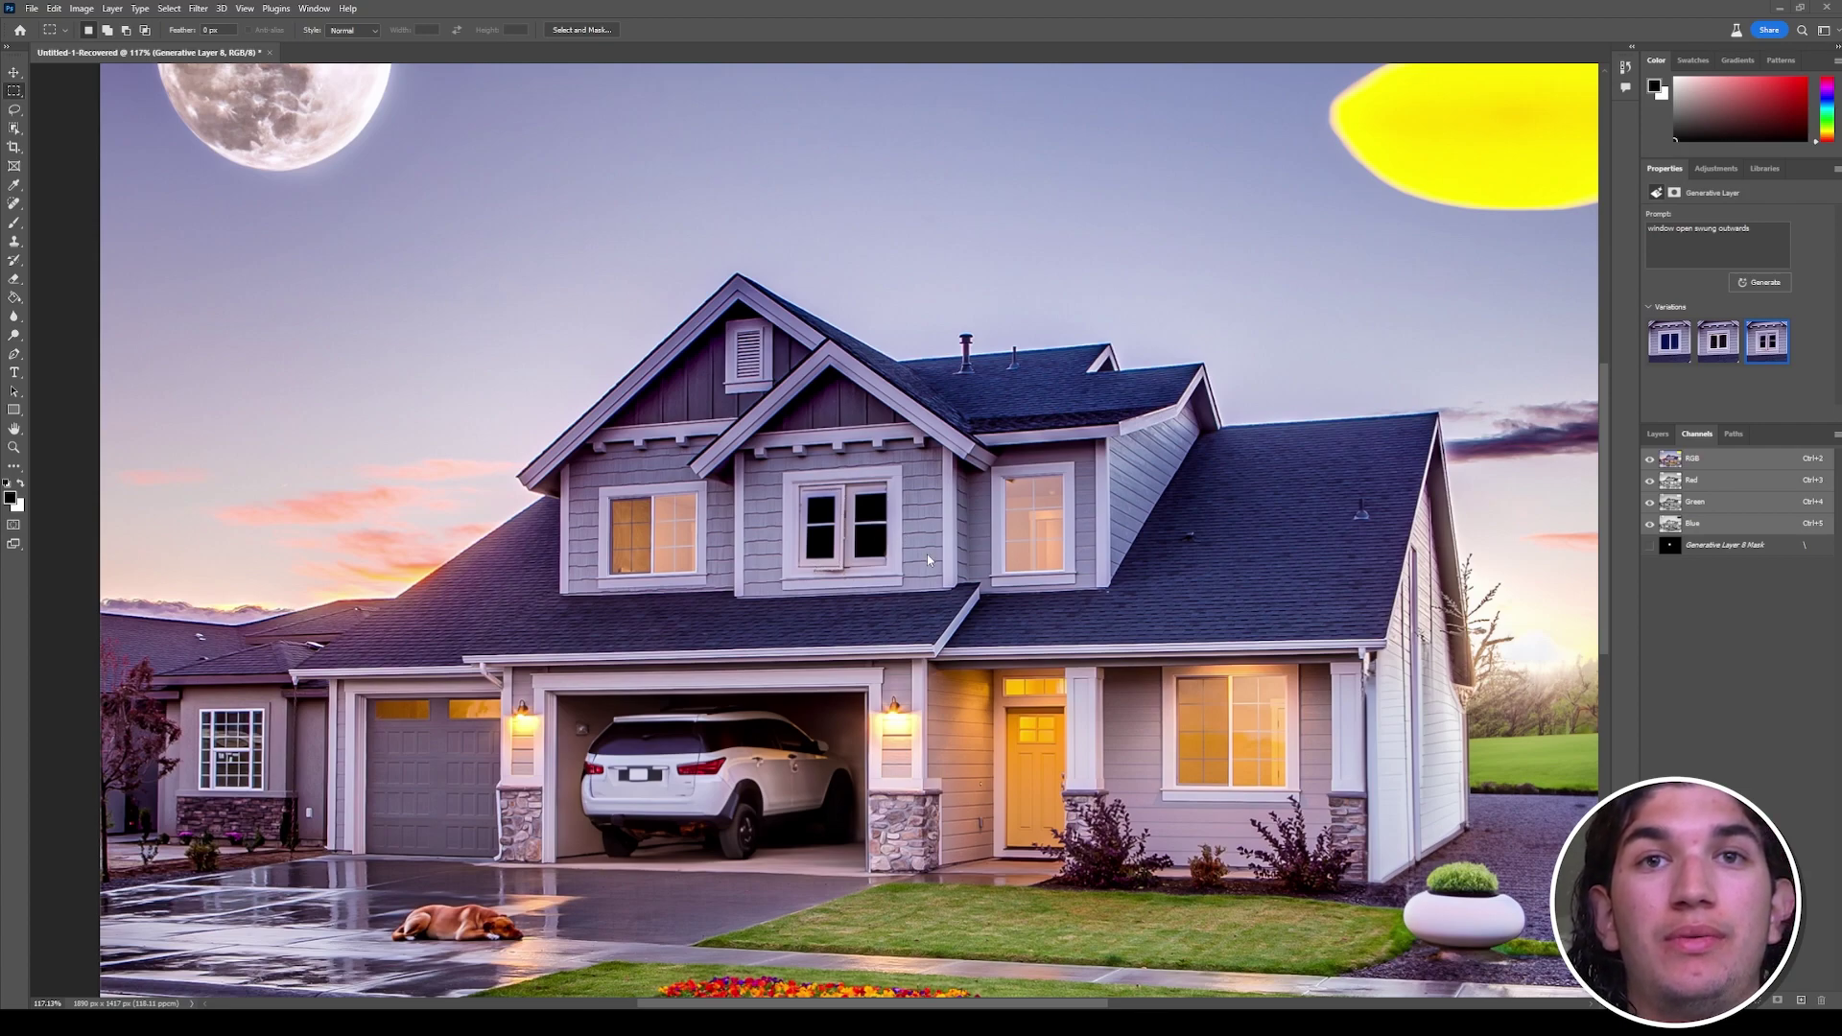
scroll(927, 555, down, 2)
scroll(1099, 481, down, 1)
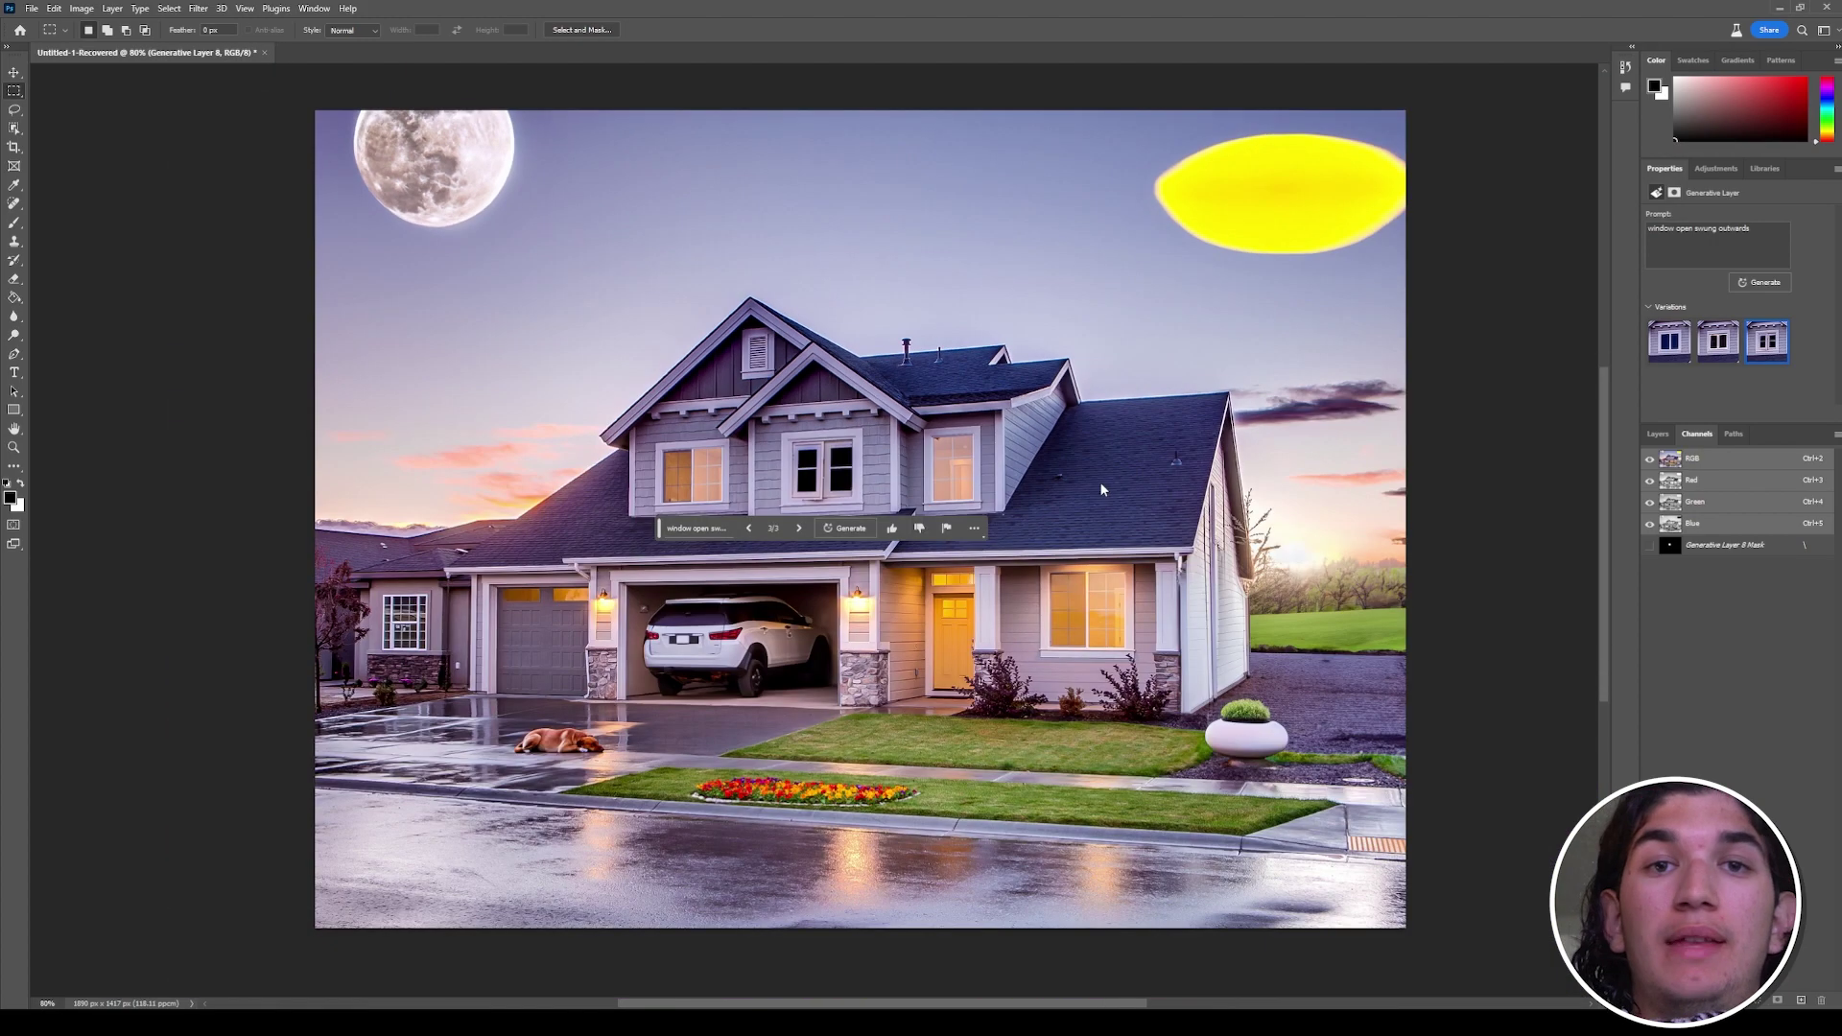